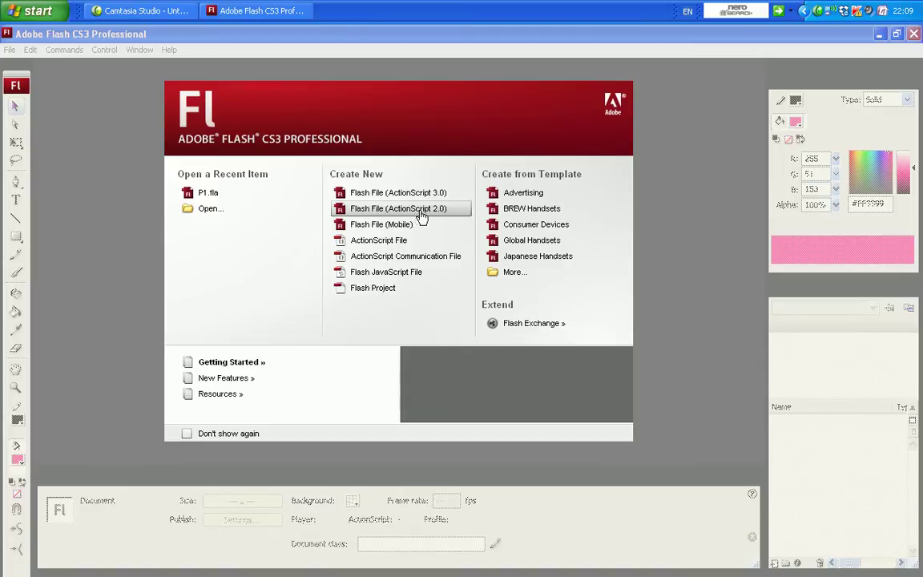
Create a new Flash File (ActionScript 2.0) and set its document dimensions to 800 px wide and 600 px high.
left_click(422, 214)
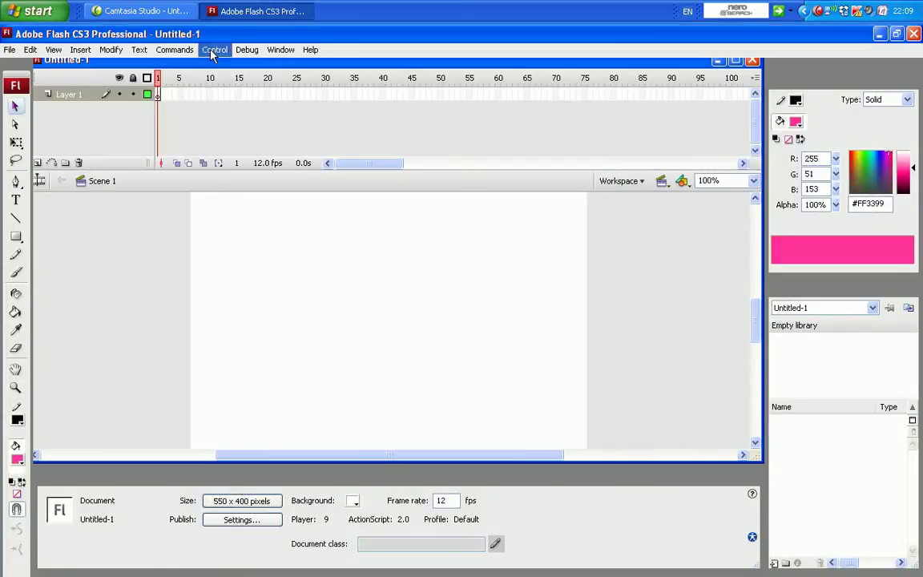
left_click(111, 50)
left_click(120, 64)
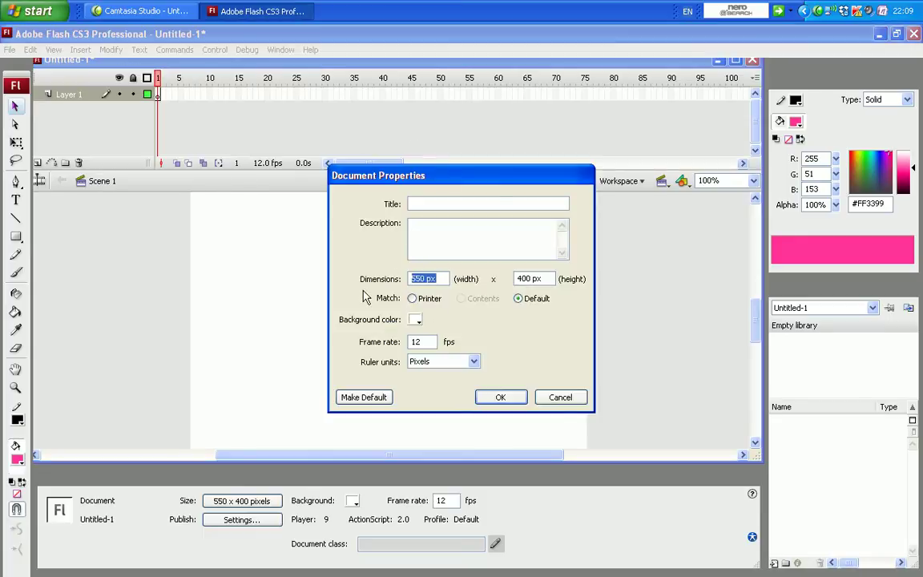
type("00")
type("8")
type("00")
left_click_drag(541, 279, 498, 279)
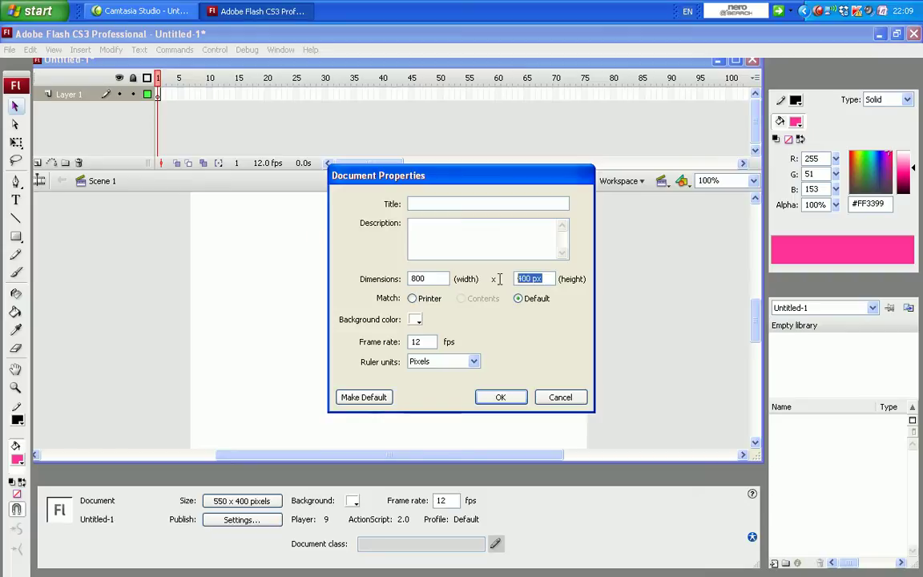
type("600")
Set the document's background color to light green #66FF99 and apply the document properties.
left_click(415, 320)
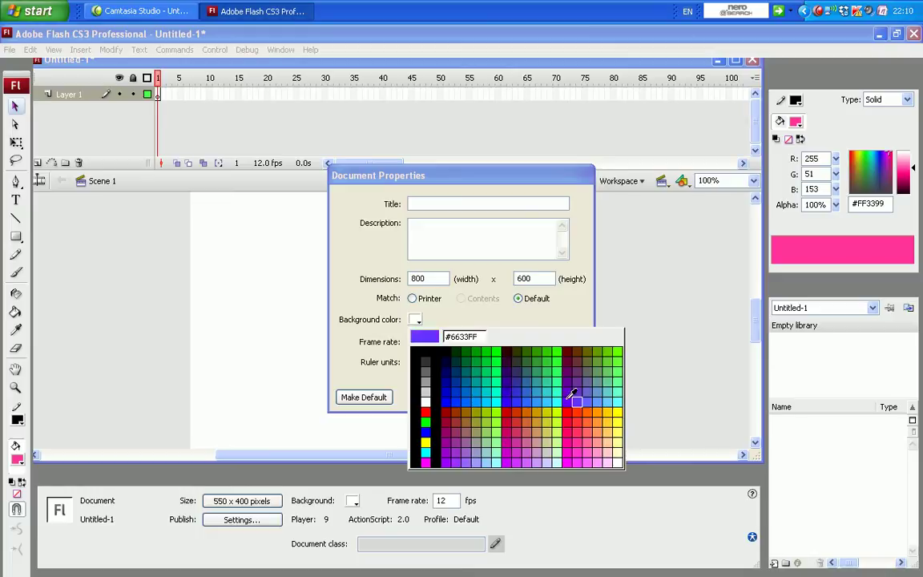
left_click(619, 373)
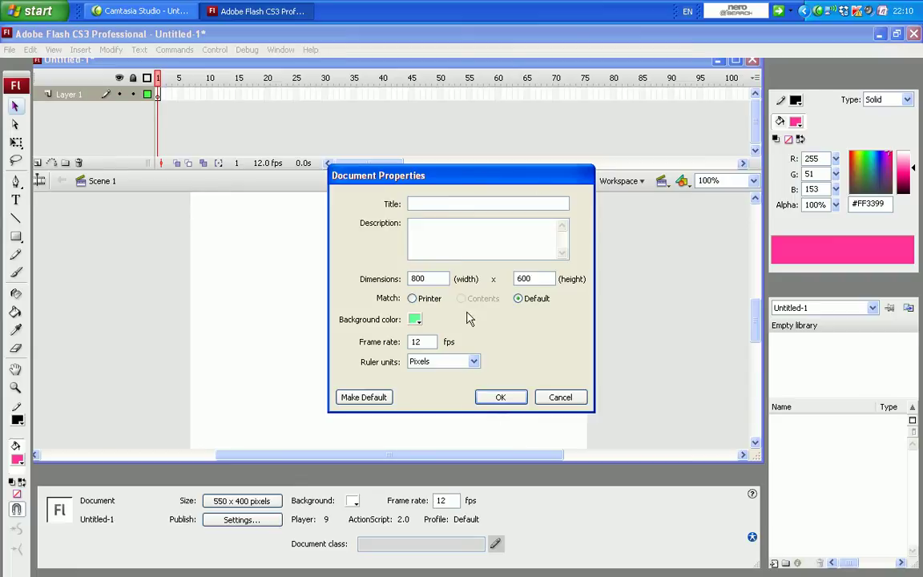
left_click(500, 398)
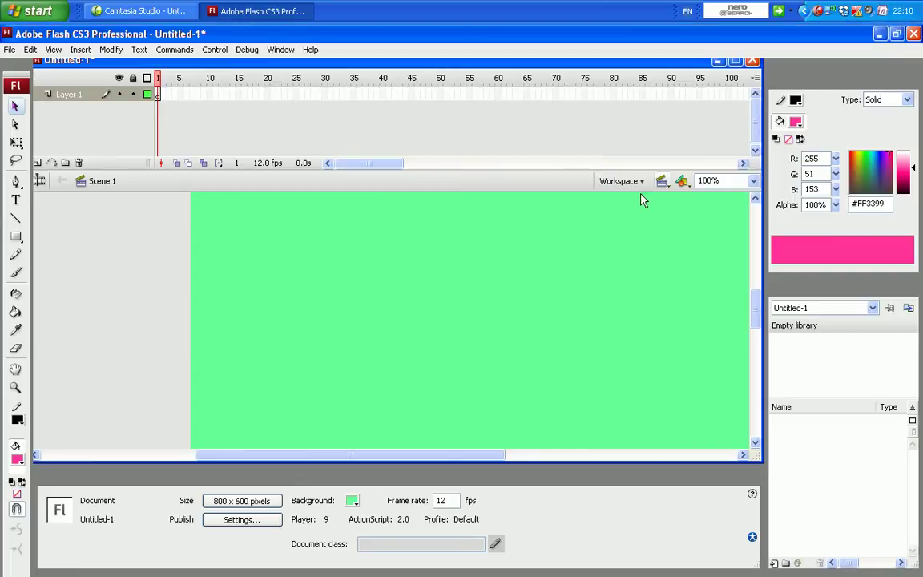
Set the stage magnification to 70% and shrink the timeline area to give the stage more room.
left_click(709, 181)
type("70")
key("Return")
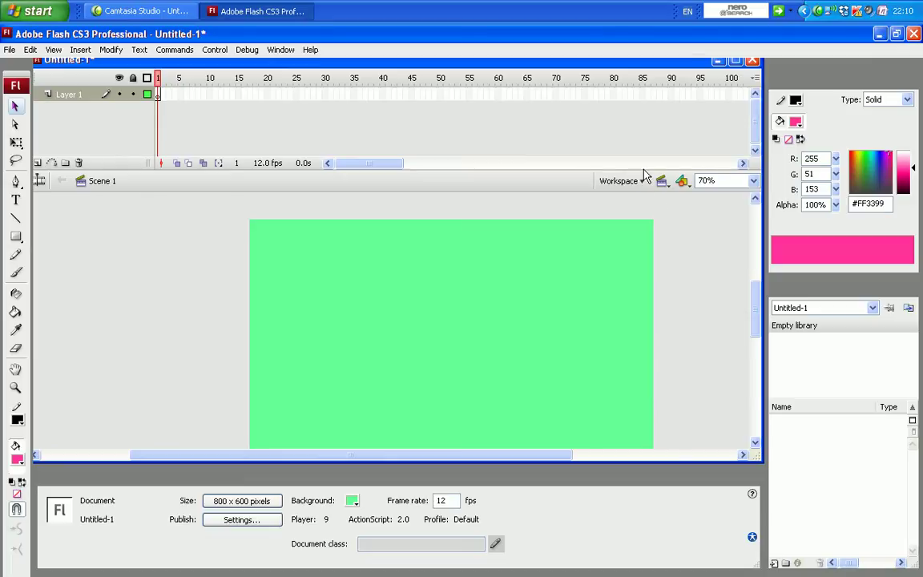
left_click_drag(648, 171, 661, 156)
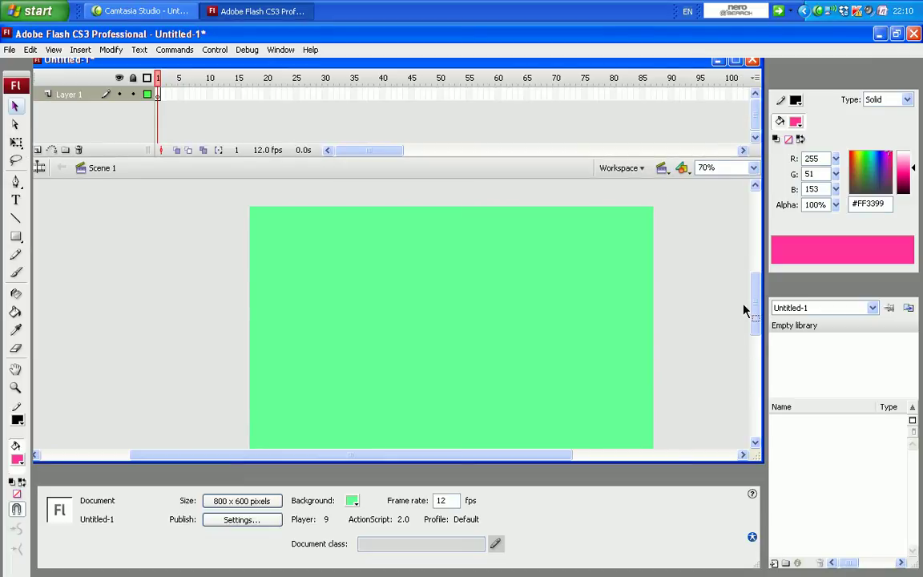
mouse_move(752, 307)
left_mouse_down()
mouse_move(754, 333)
mouse_move(754, 322)
left_mouse_up()
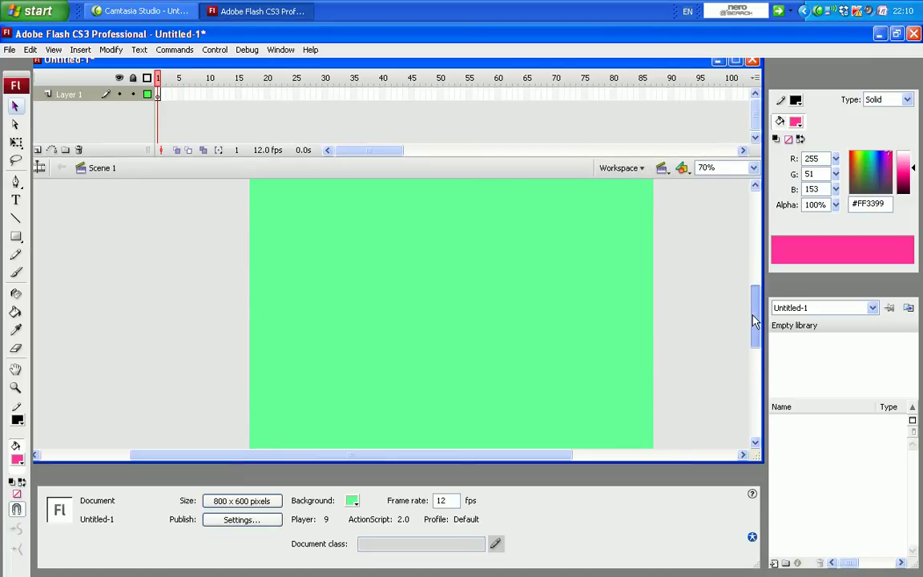
left_click_drag(488, 456, 520, 423)
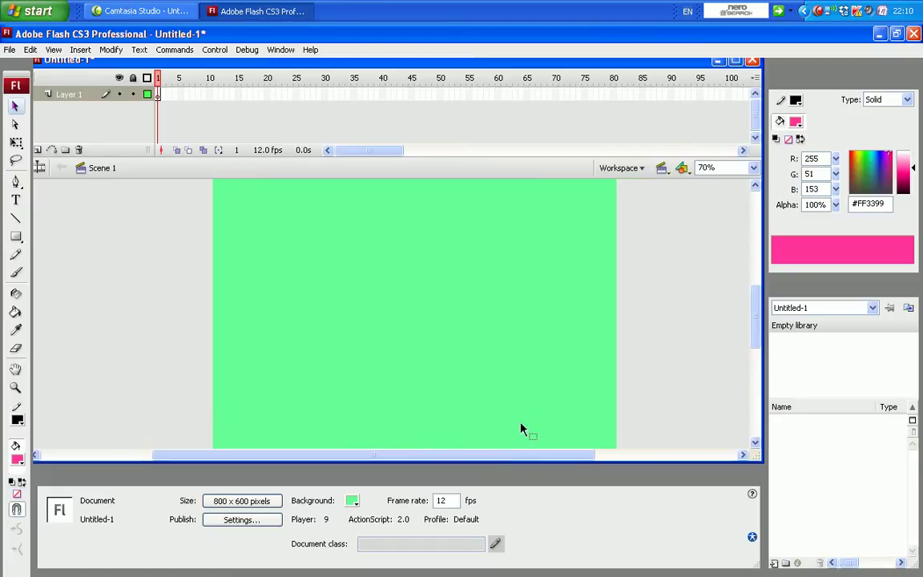
left_click_drag(618, 458, 619, 462)
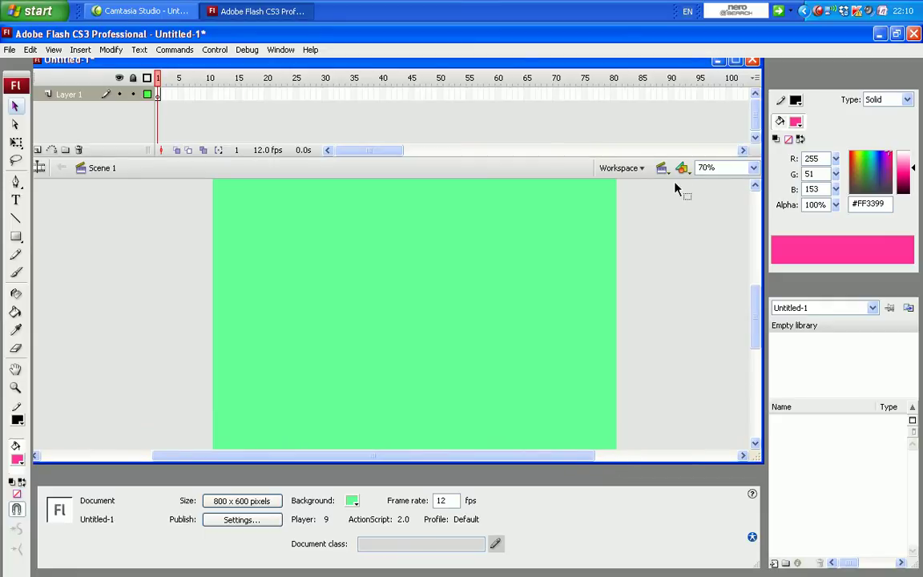
left_click_drag(527, 177, 523, 138)
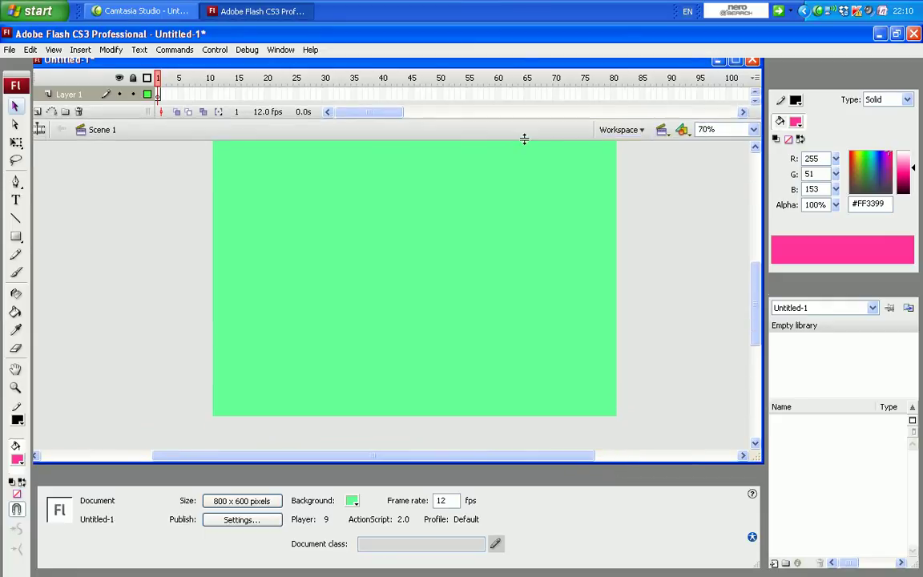
mouse_move(752, 315)
left_mouse_down()
mouse_move(757, 308)
mouse_move(745, 314)
left_mouse_up()
left_click(712, 129)
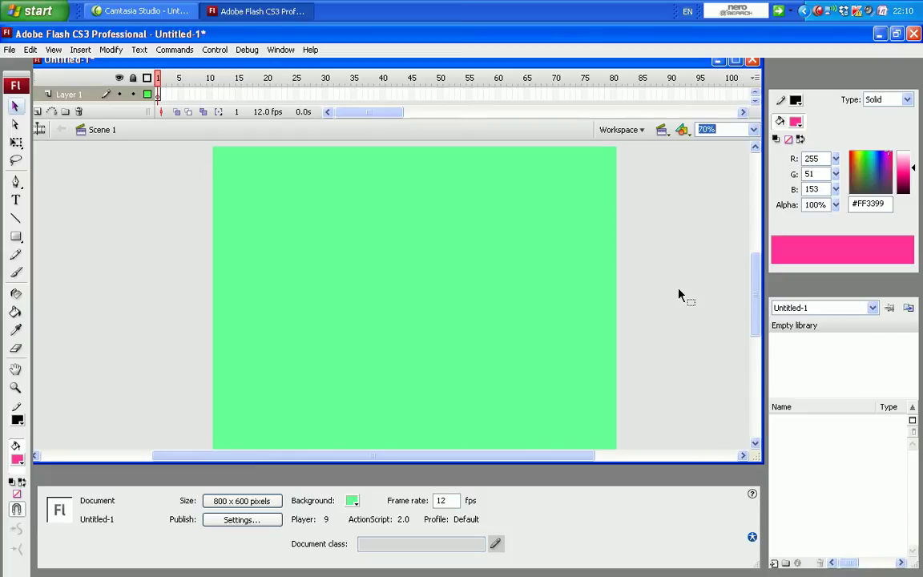
Create a new movie clip symbol named Player1.
left_click(80, 49)
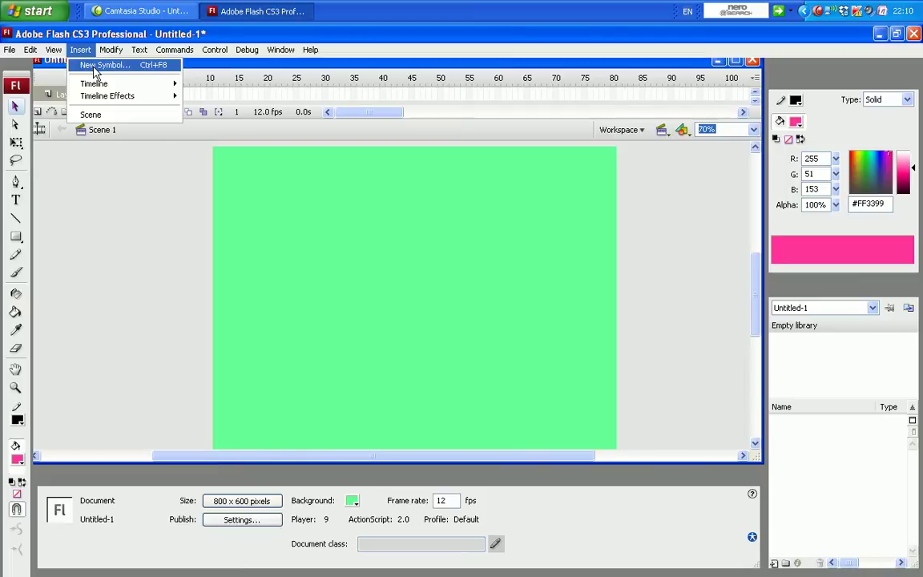
left_click(90, 68)
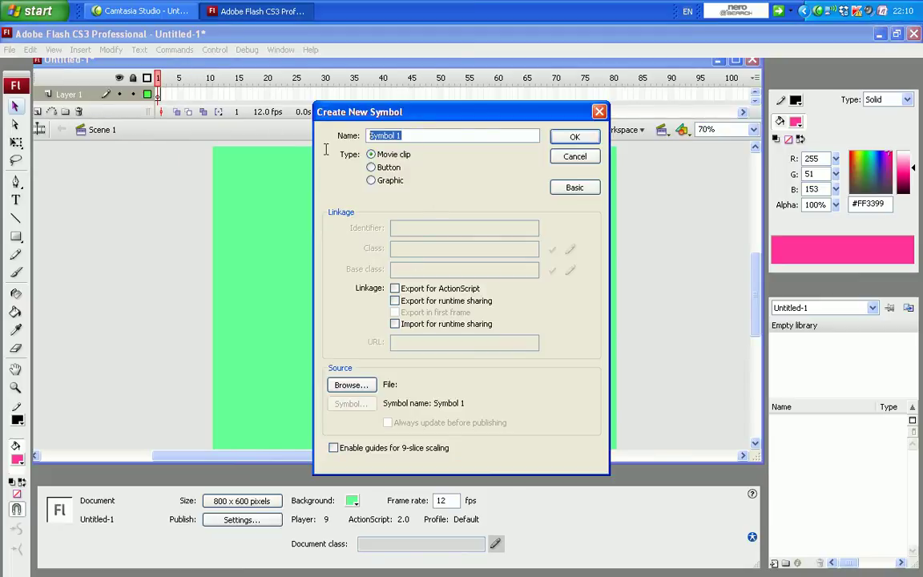
type("Player1")
left_click(574, 138)
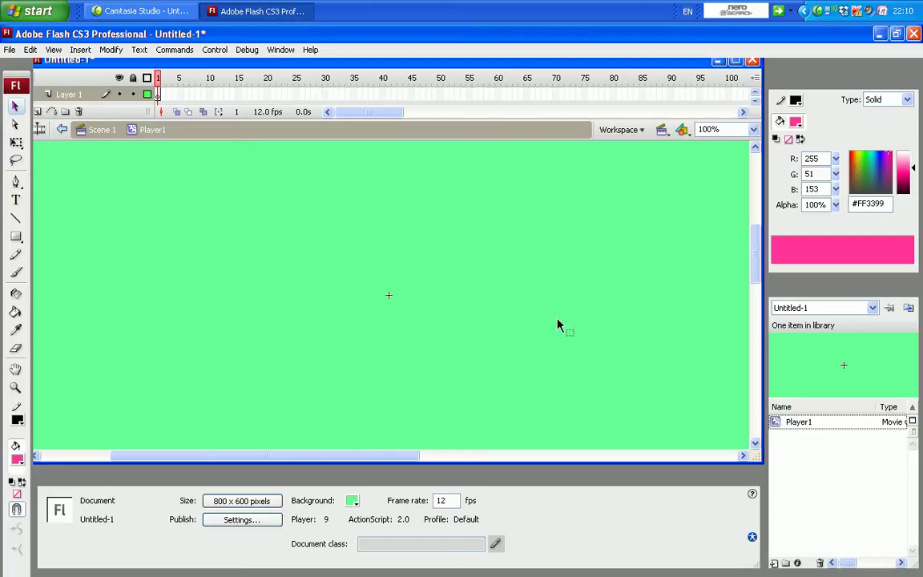
left_click(15, 238)
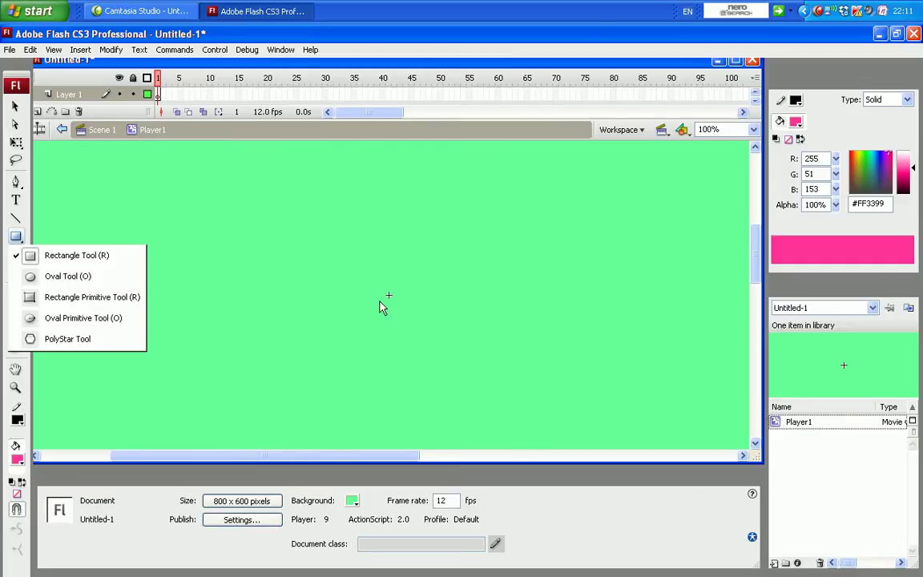
key("r")
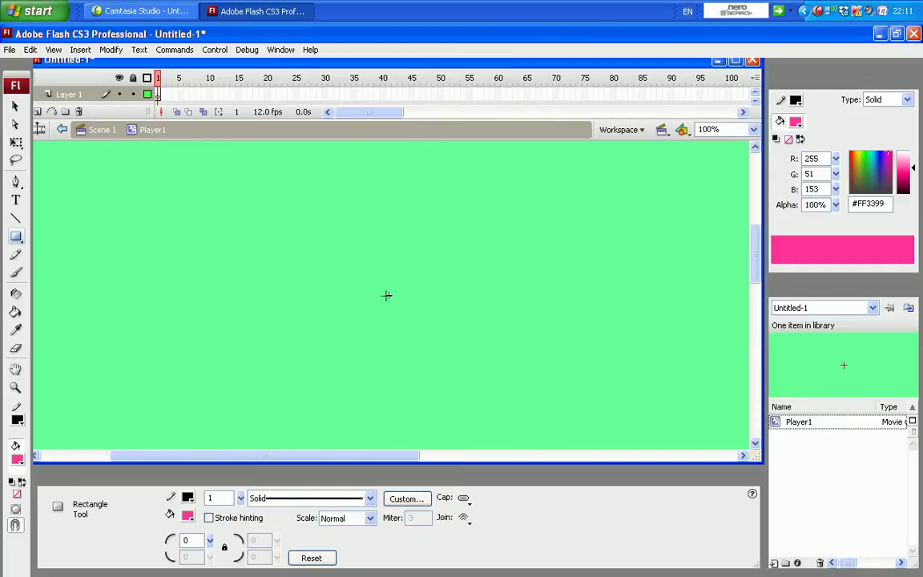
left_click_drag(389, 295, 455, 381)
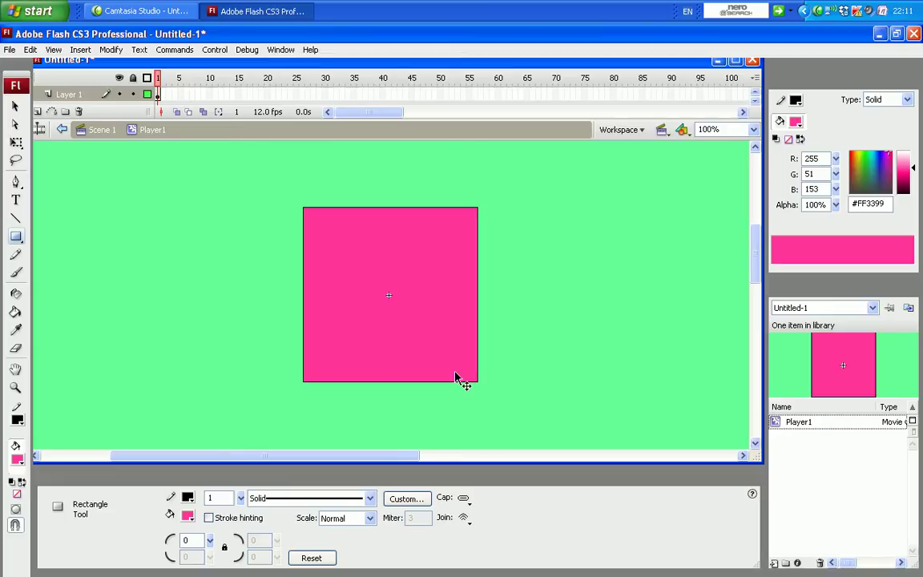
key("ctrl+z")
Draw a large pink circle with a thin black outline, centred on the Player1 symbol's registration point, using the Oval tool.
left_click(15, 237)
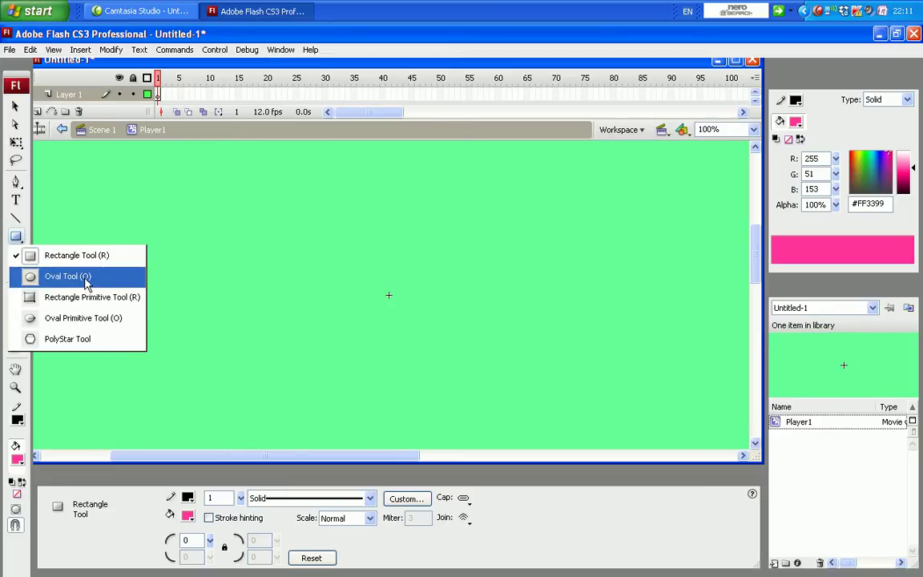
left_click(58, 278)
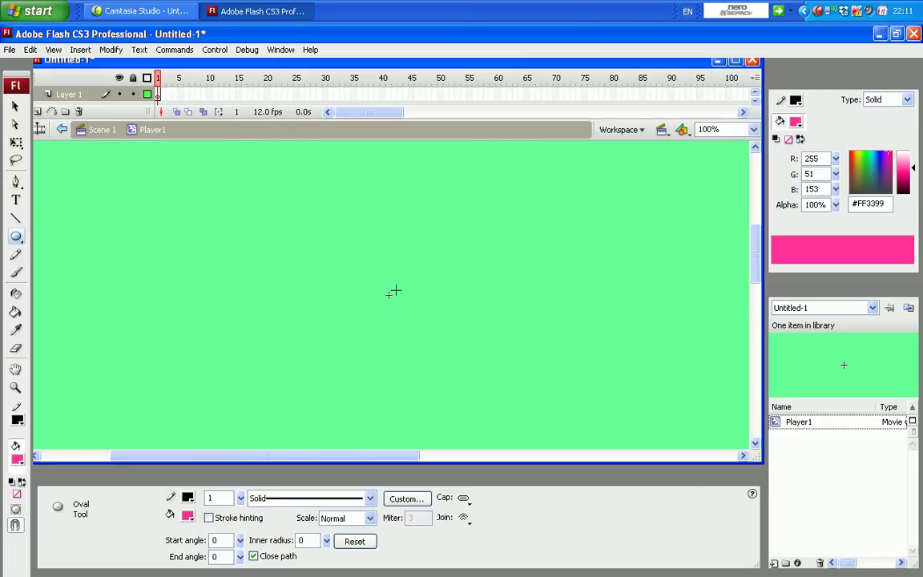
left_click_drag(386, 295, 493, 400)
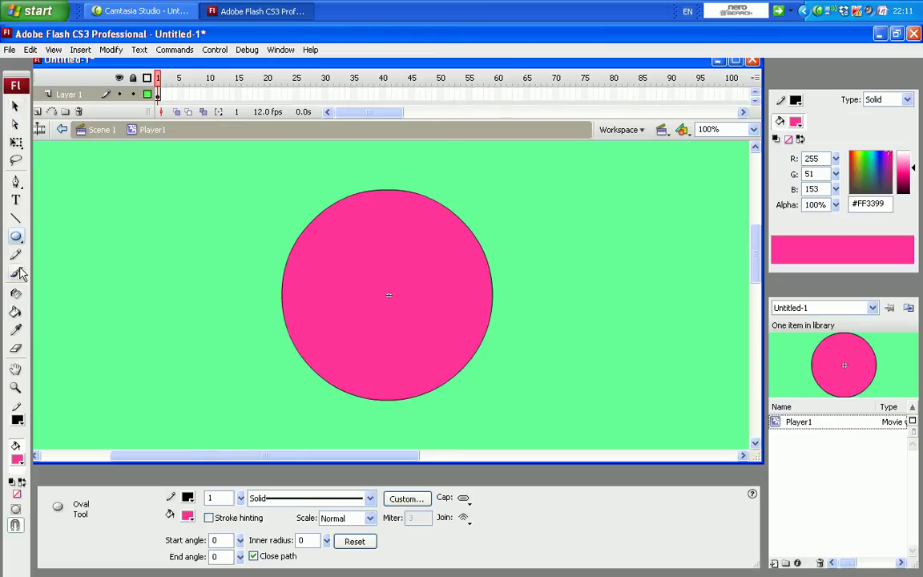
Draw the left eye as a black circle without stroke, about 37 px wide, in the upper left of the pink circle.
left_click(18, 419)
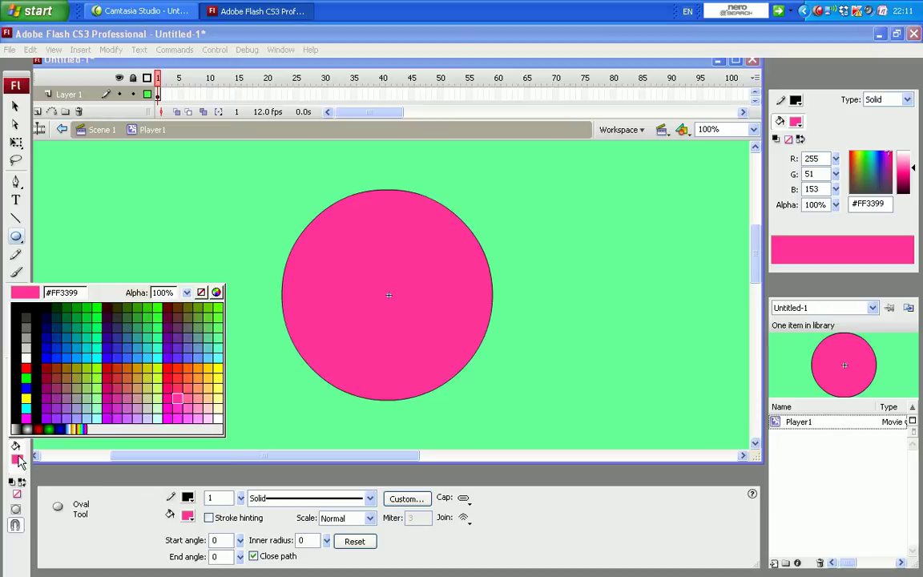
left_click(27, 309)
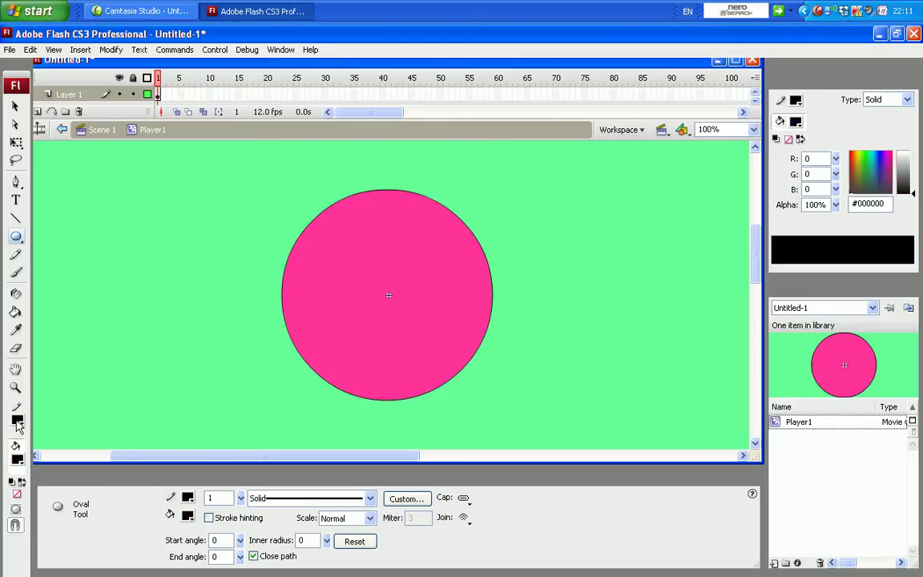
left_click(17, 419)
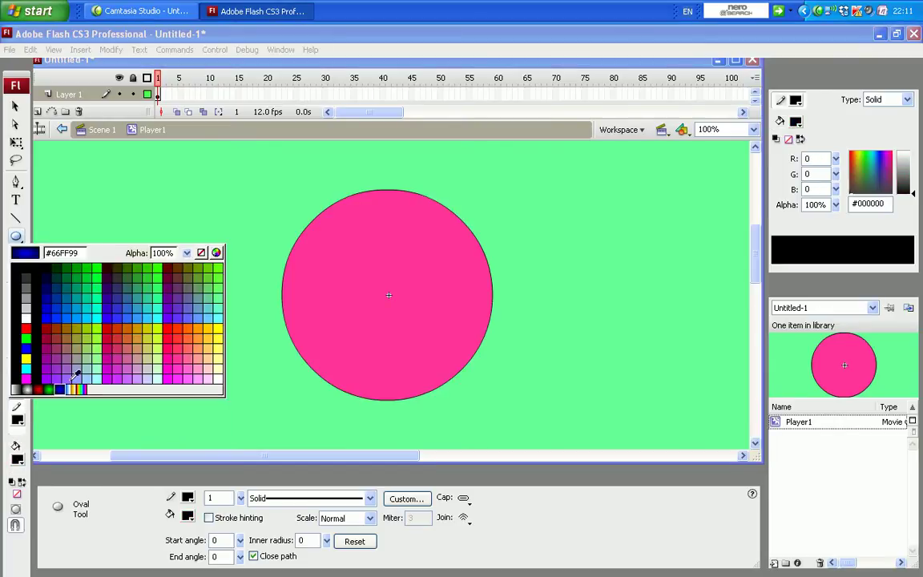
left_click(202, 254)
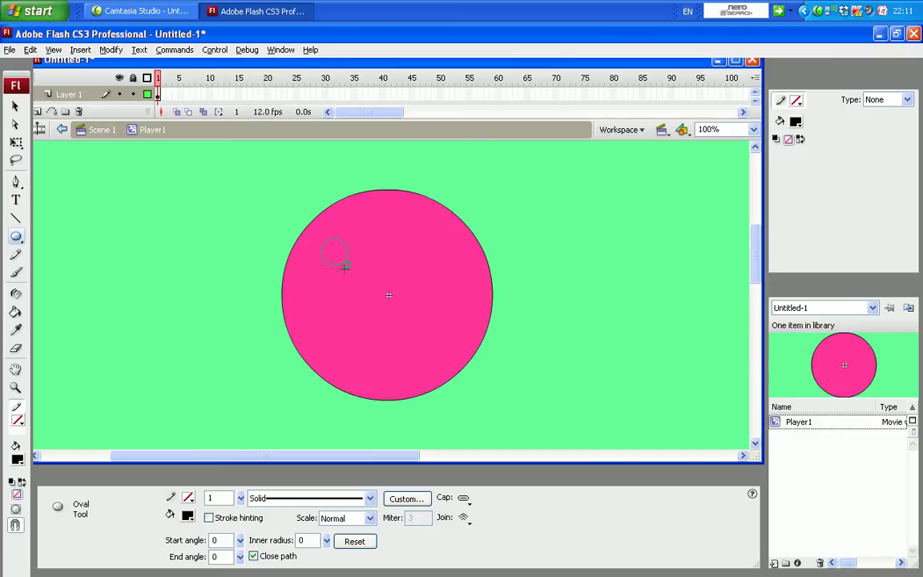
left_click_drag(344, 266, 346, 268)
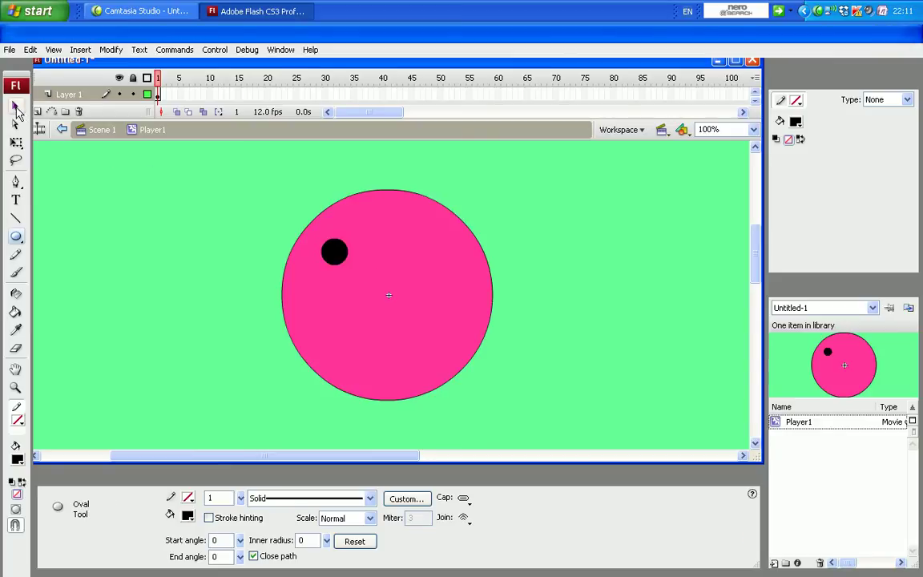
Duplicate the black eye and place the copy level with it in the upper right of the face, at about X 33, Y -78.5.
left_click(15, 105)
left_click(331, 255)
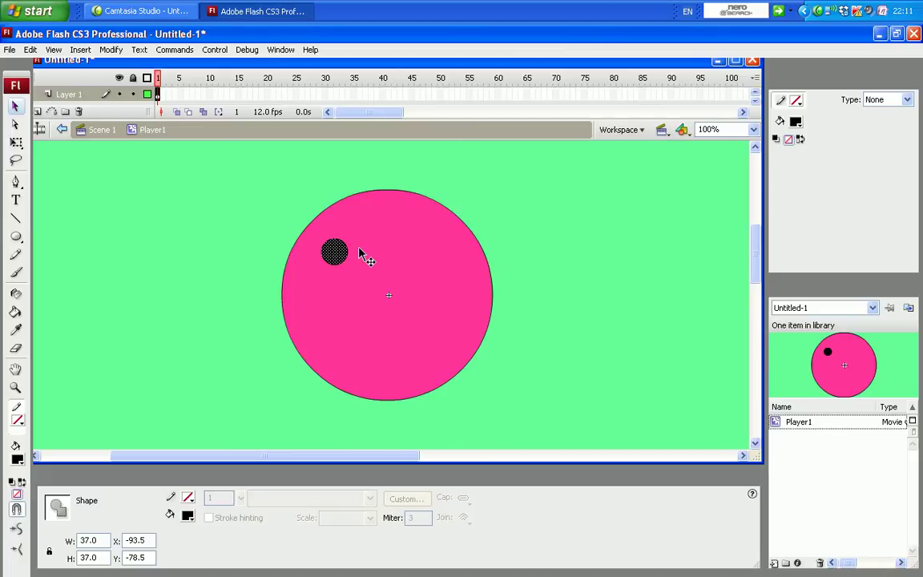
key("ctrl+v")
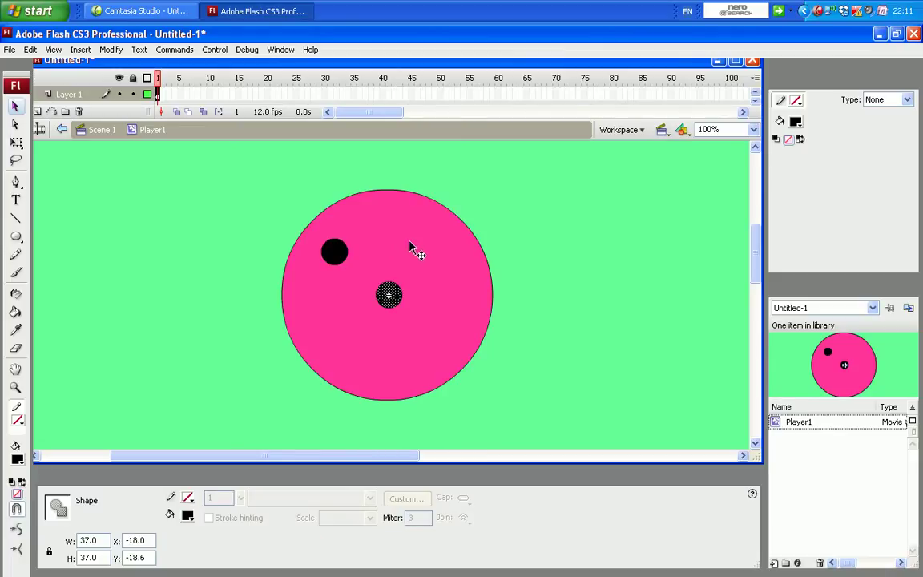
left_click_drag(430, 260, 434, 260)
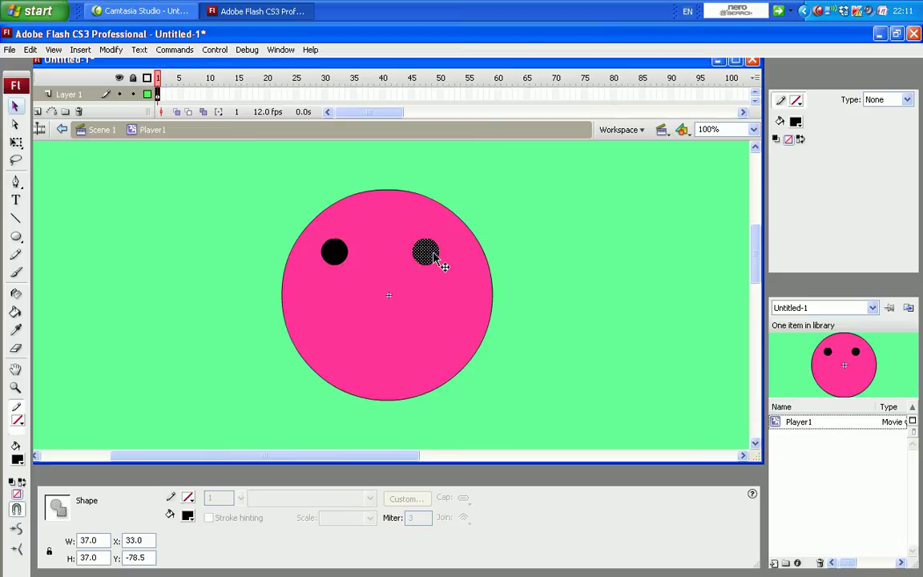
Draw a horizontal black line with a 4.75 stroke below the eyes and bend its middle downward into a smiling mouth.
left_click(16, 216)
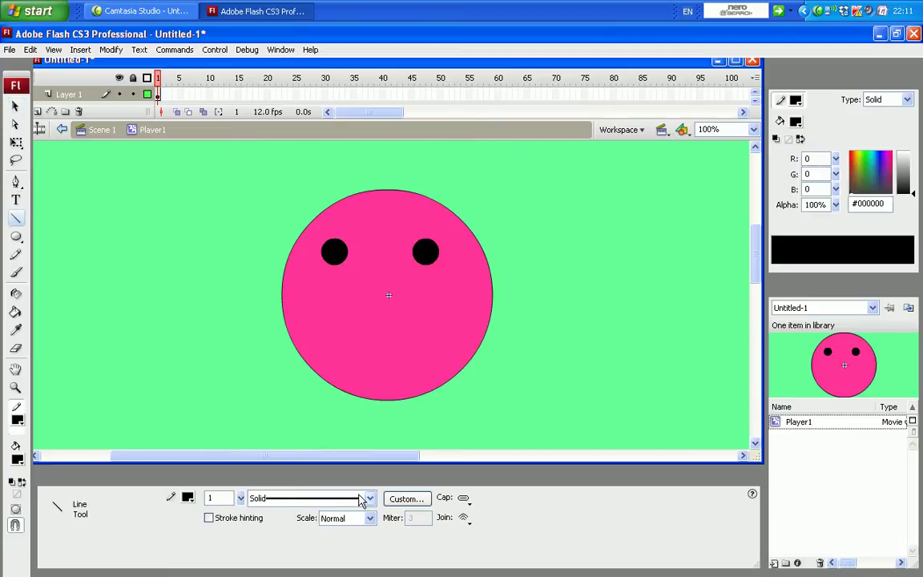
left_click(239, 498)
left_click_drag(239, 501, 239, 495)
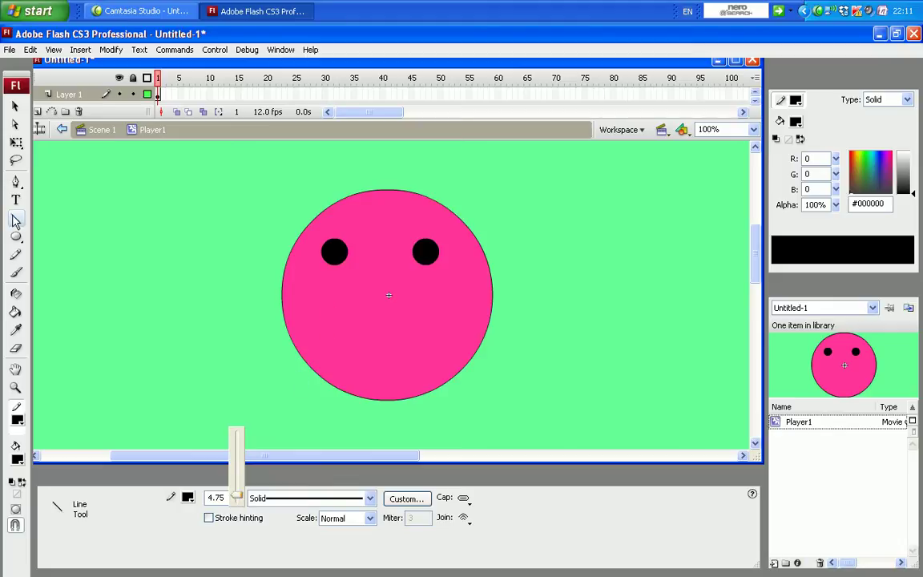
left_click(293, 302)
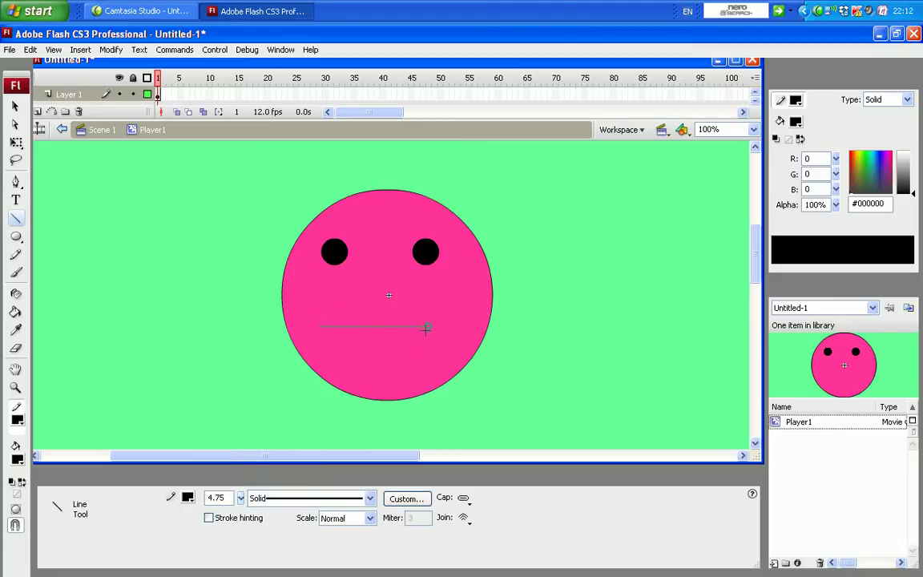
left_click_drag(442, 327, 442, 326)
left_click(15, 106)
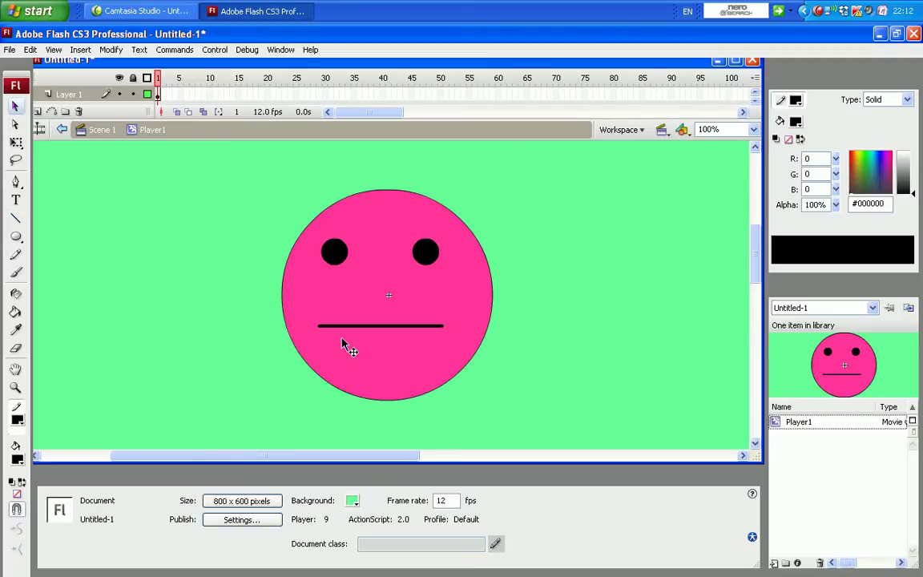
left_click_drag(382, 328, 383, 350)
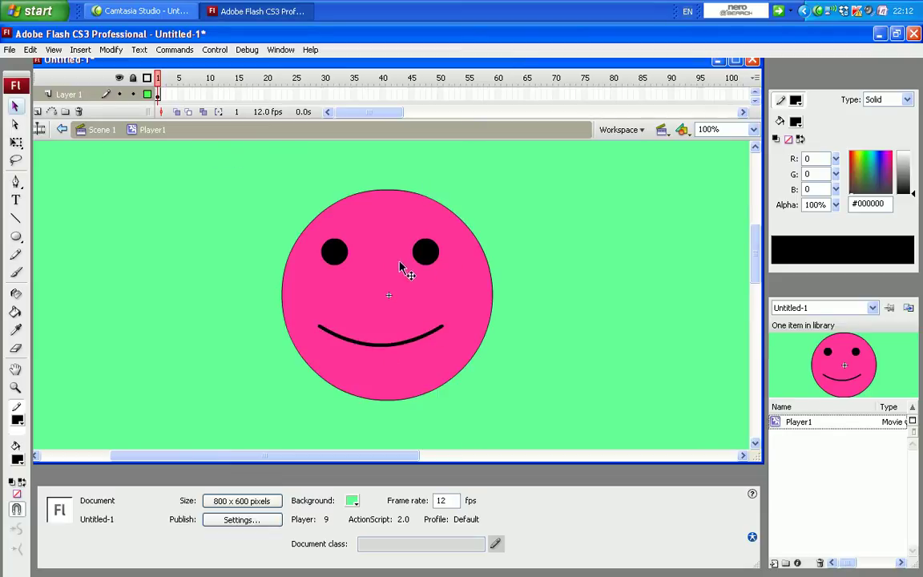
Nudge the left eye of the Player1 face to the right, to X -88.5.
left_click(327, 234)
left_click(334, 250)
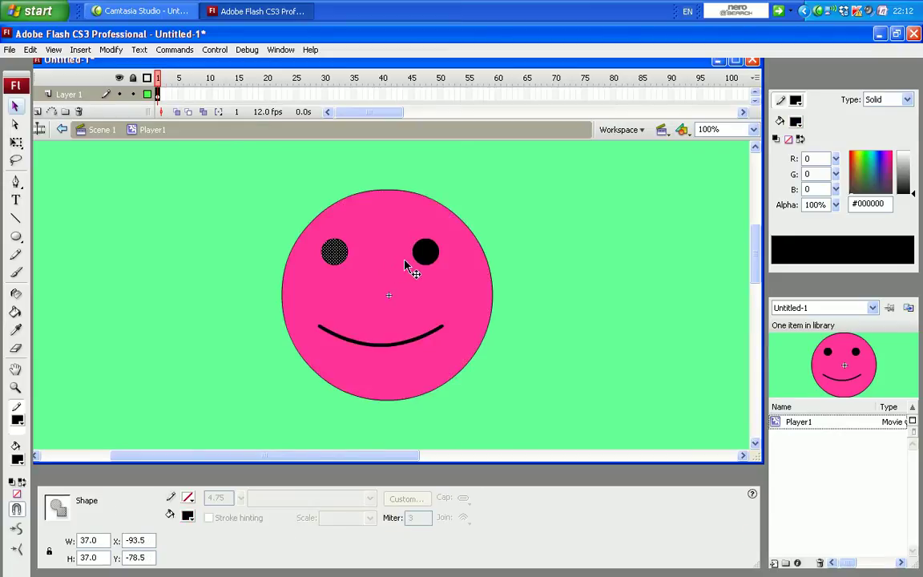
key("Right")
key("Right")
key("Right")
key("Right")
key("Right")
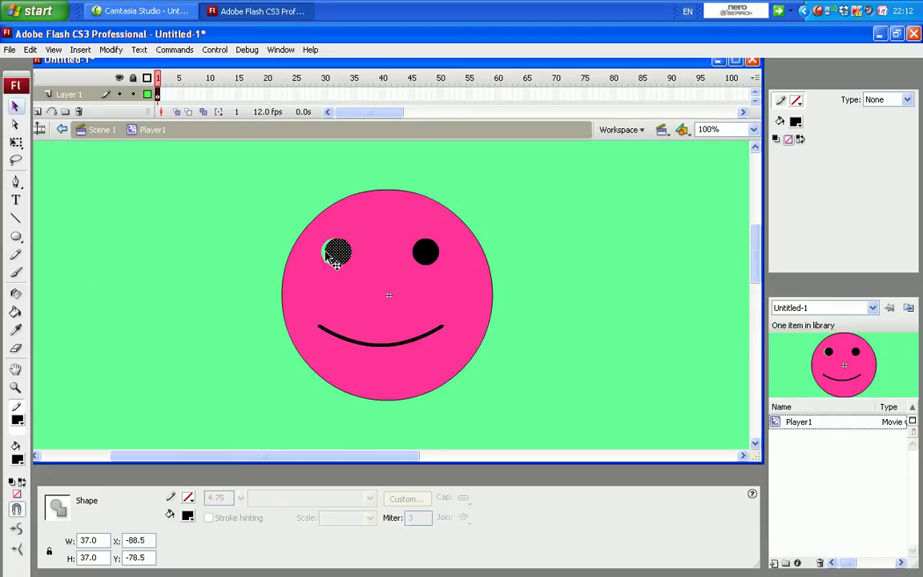
Fill the crescent-shaped gap beside the left eye with the face's pink #FF3399 using the Paint Bucket tool.
left_click(17, 457)
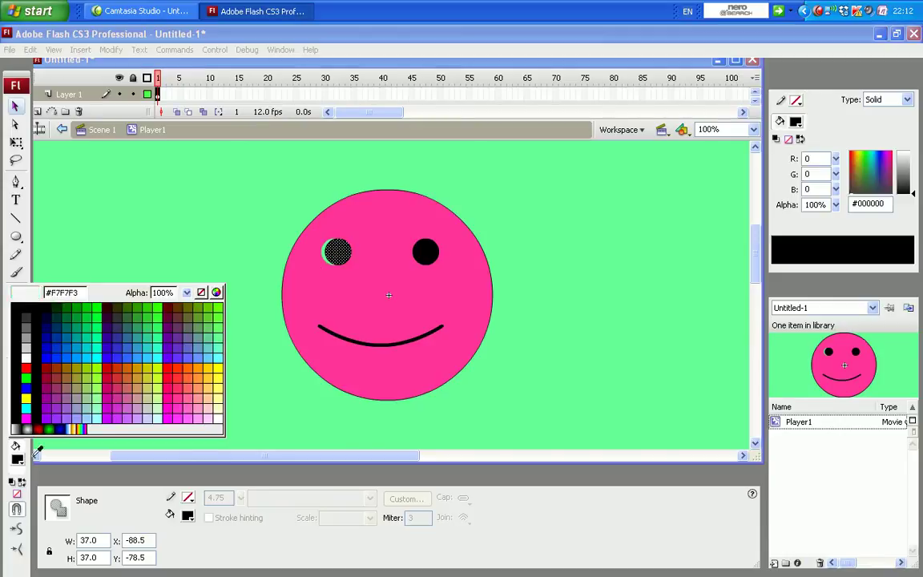
left_click(323, 311)
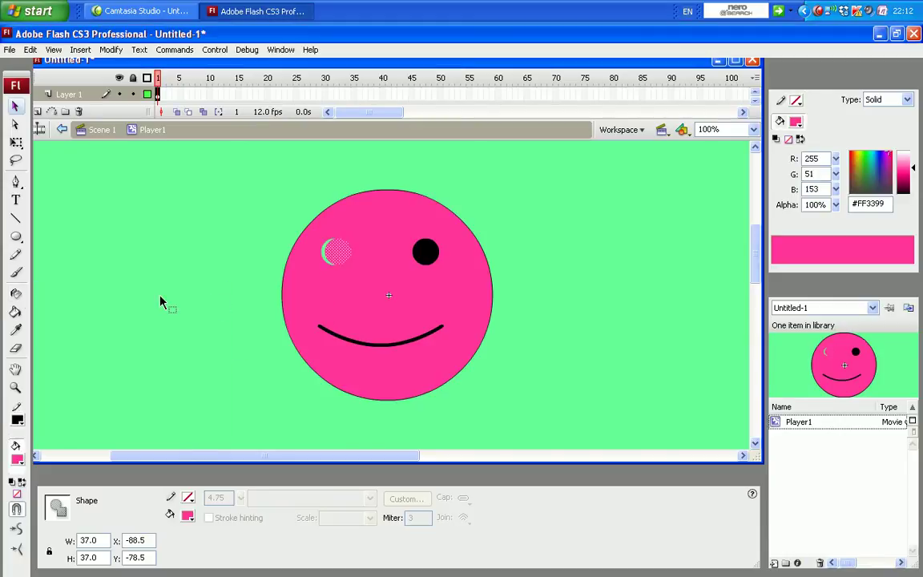
left_click(18, 457)
left_click(314, 294)
left_click(16, 311)
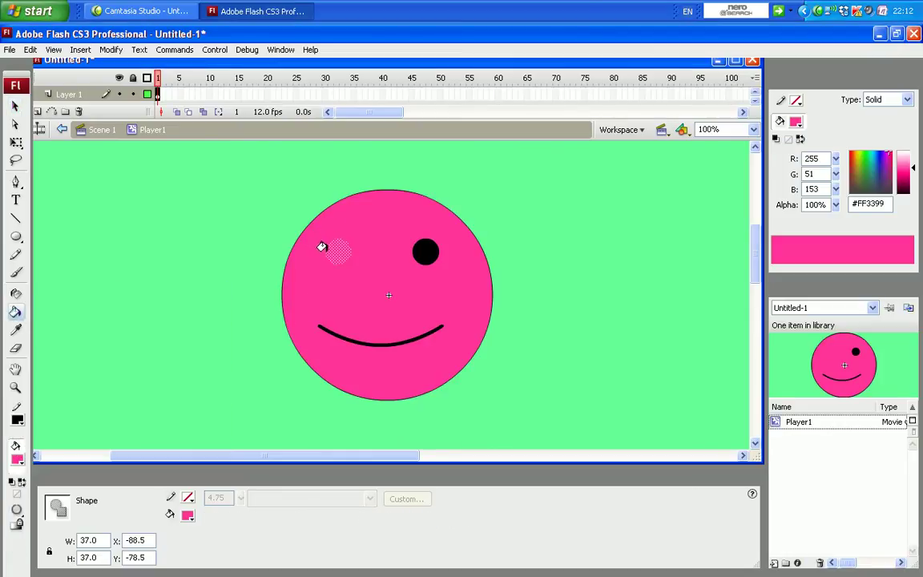
Recolour the left eye's fill to black #000000.
left_click(17, 422)
left_click(25, 307)
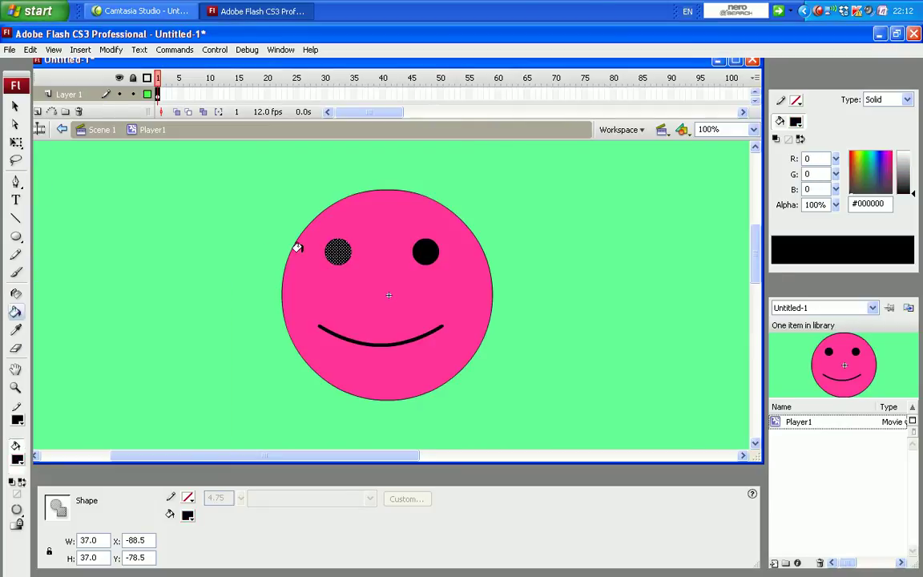
left_click(18, 108)
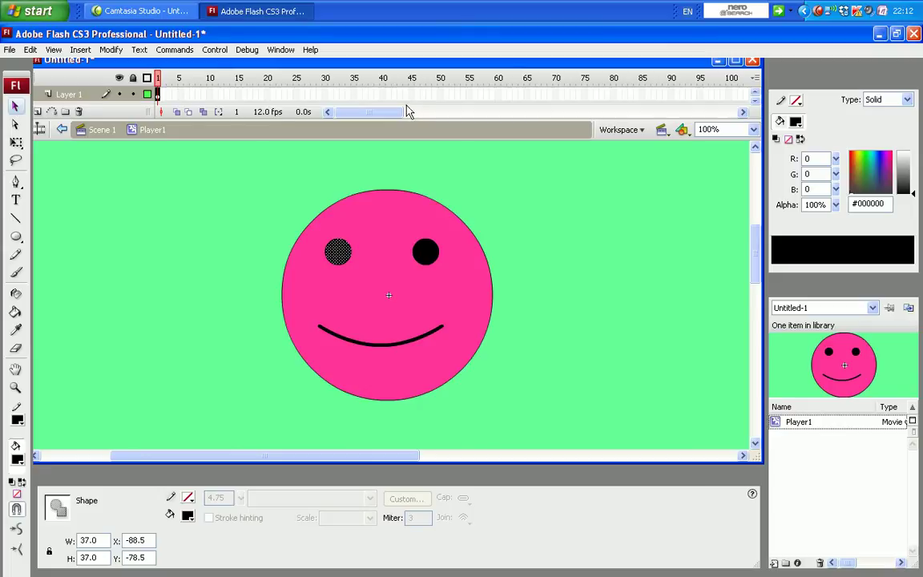
Enlarge the timeline area above the Player1 stage, keeping the whole face and frame 1 in view.
left_click(432, 112)
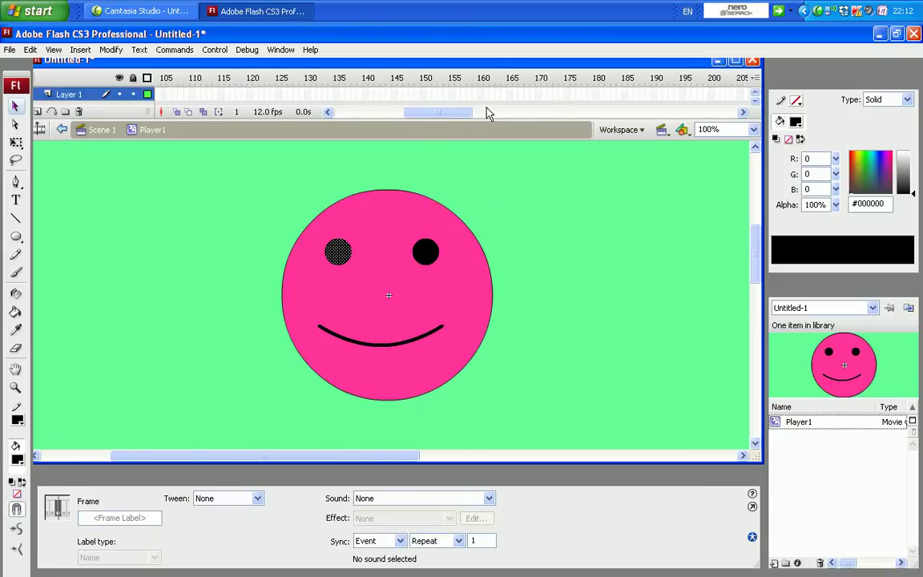
left_click(521, 175)
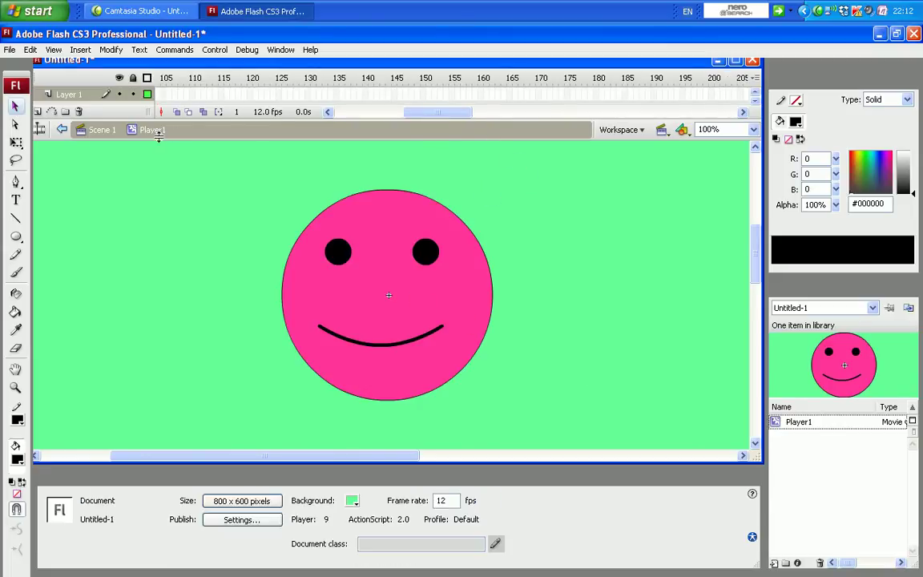
left_click_drag(342, 118, 345, 174)
left_click_drag(476, 169, 335, 172)
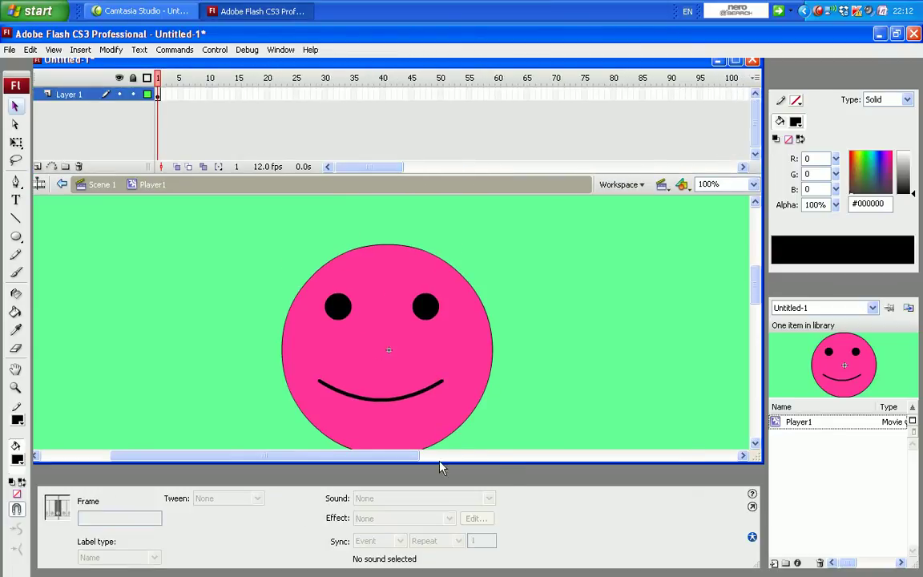
left_click(756, 311)
scroll(754, 285, "down", 1)
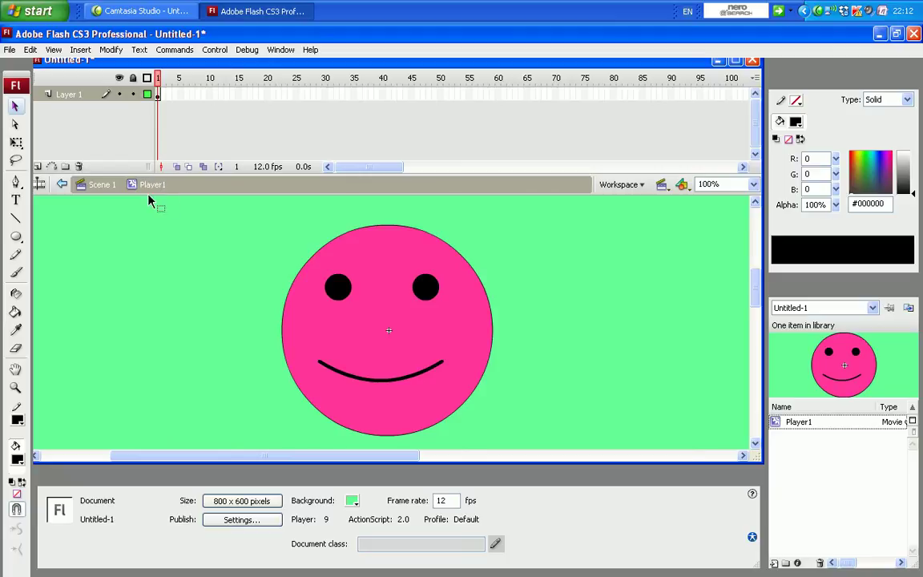
Copy the face keyframe in frame 1 of Layer 1 and paste it into frame 2.
left_click(158, 96)
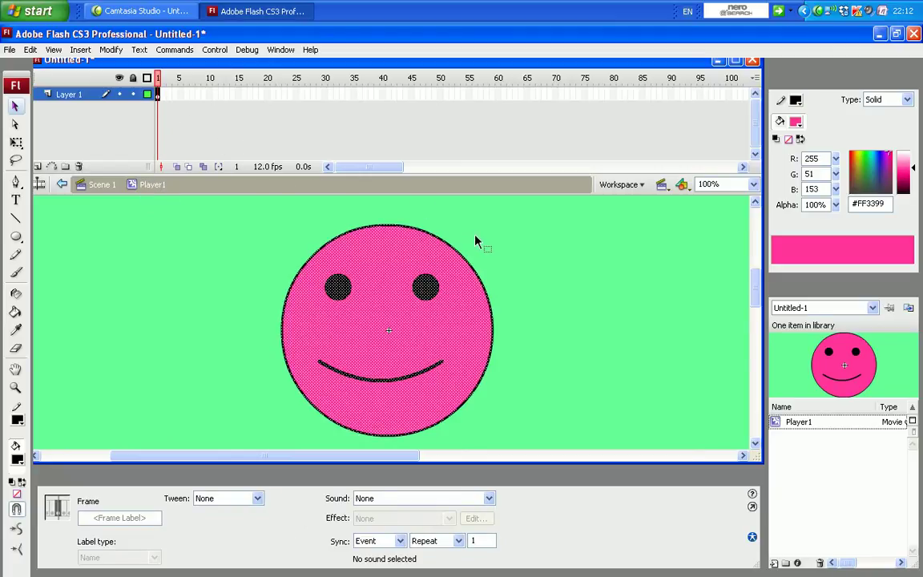
left_click(517, 105)
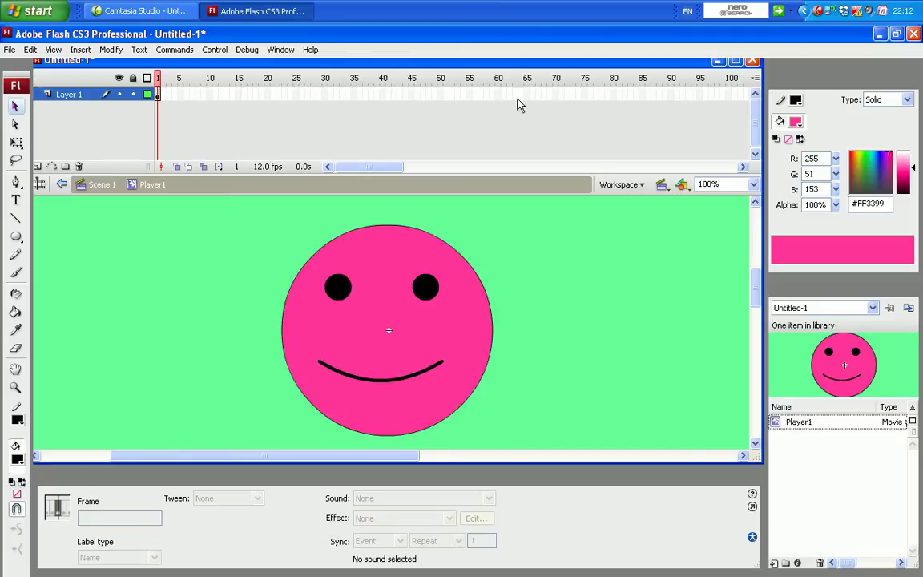
right_click(155, 97)
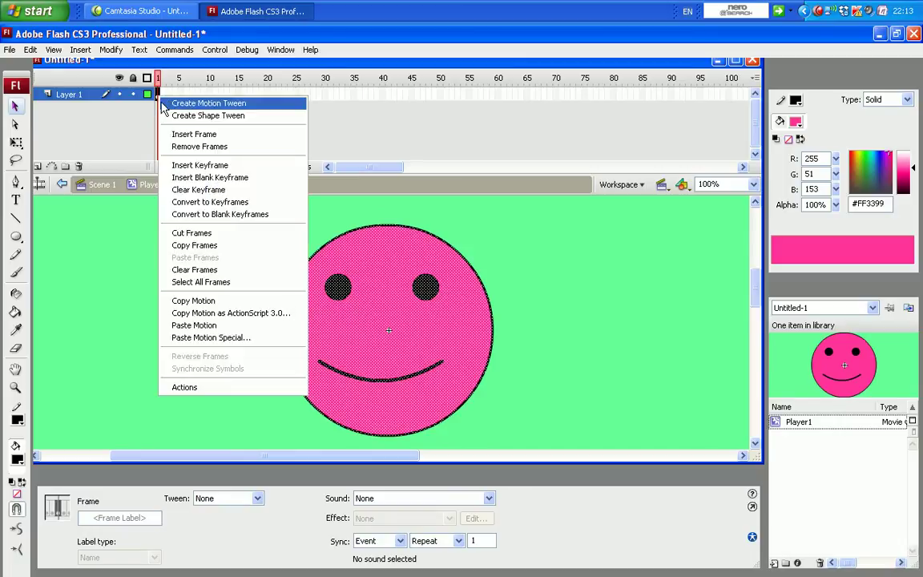
key("Escape")
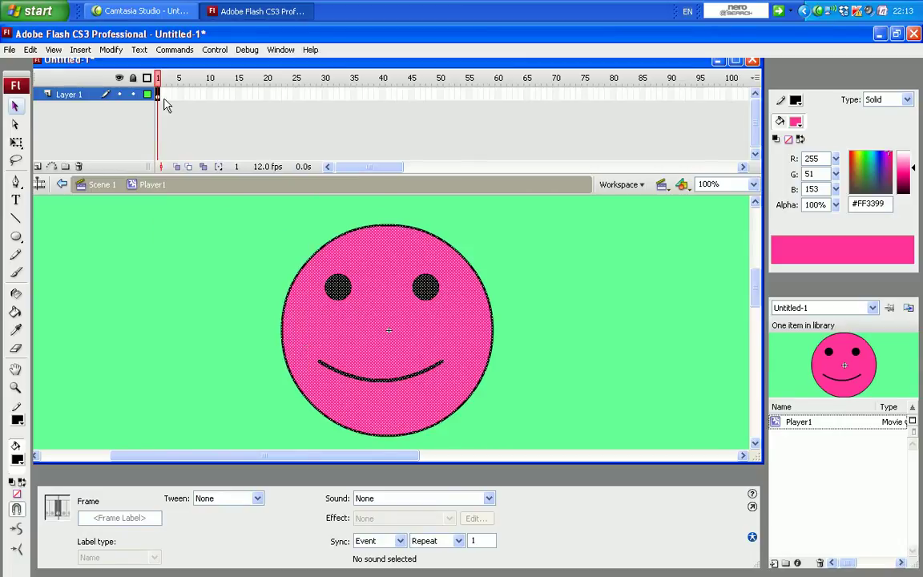
left_click(165, 104)
right_click(164, 101)
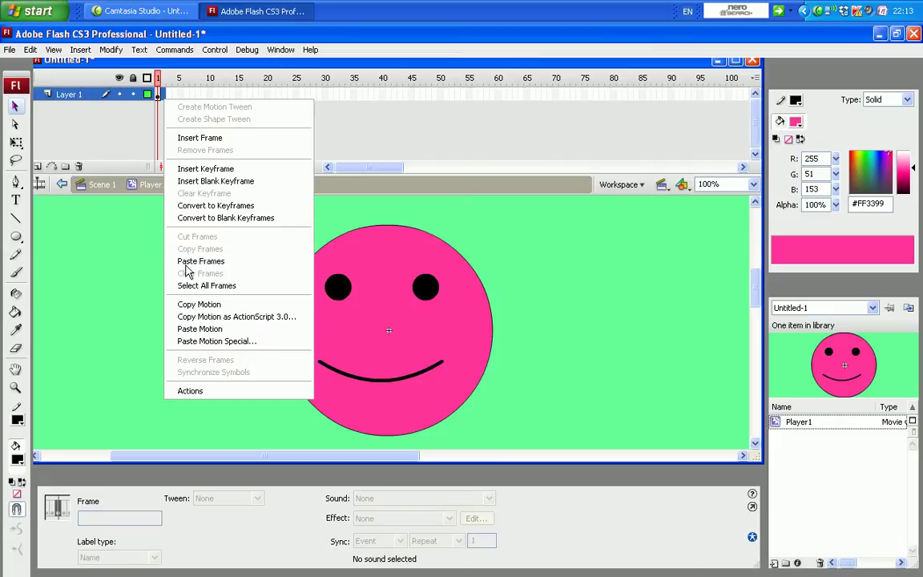
left_click(186, 264)
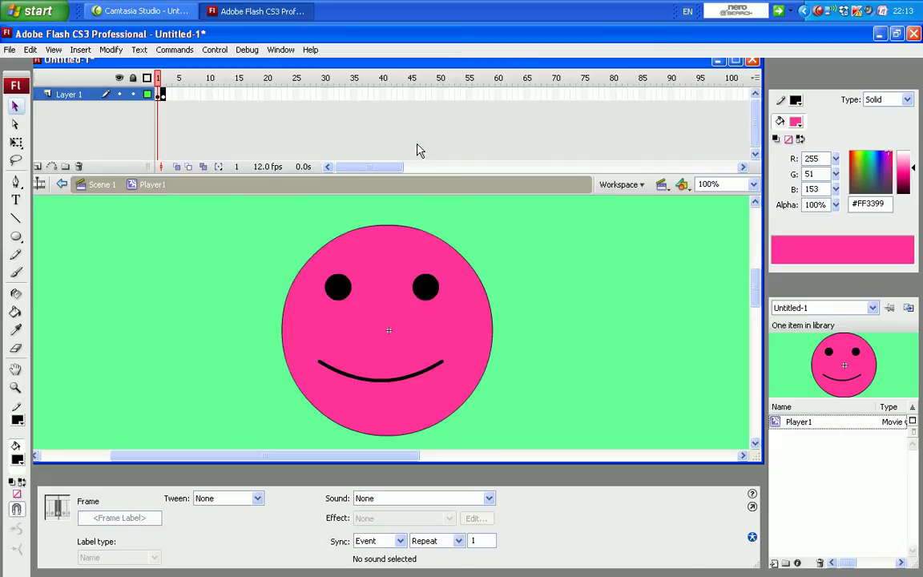
Delete both black eyes and the mouth from the face in frame 2.
left_click(163, 94)
left_click(405, 206)
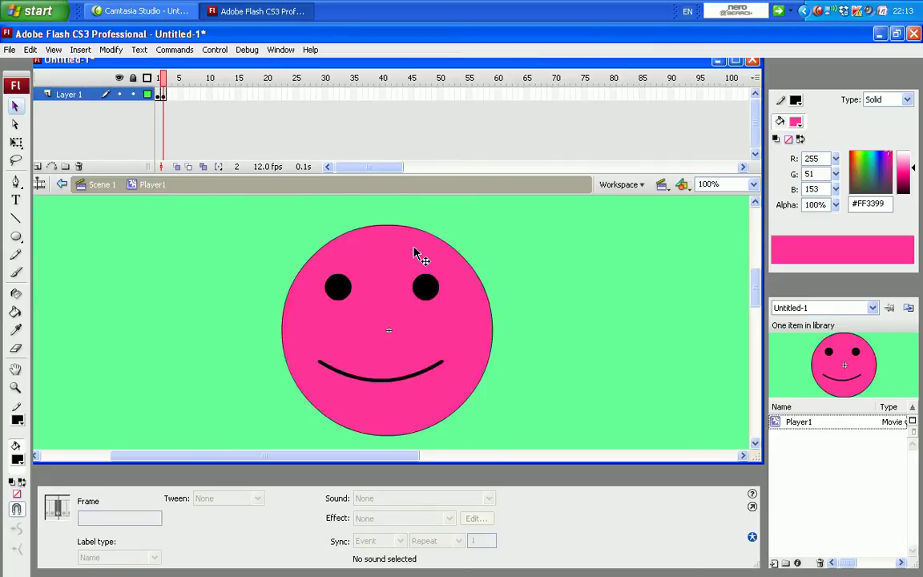
left_click(349, 291)
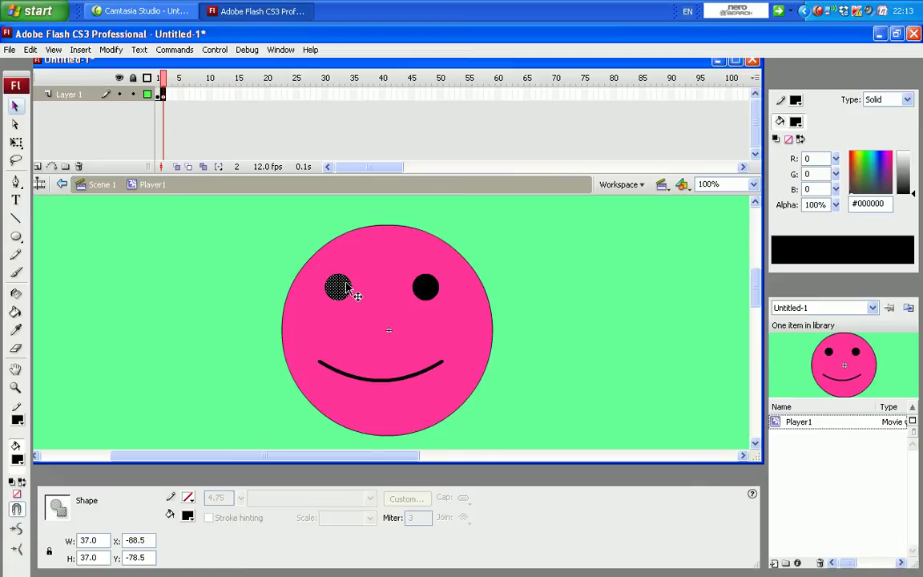
key("Delete")
left_click(429, 293)
key("Delete")
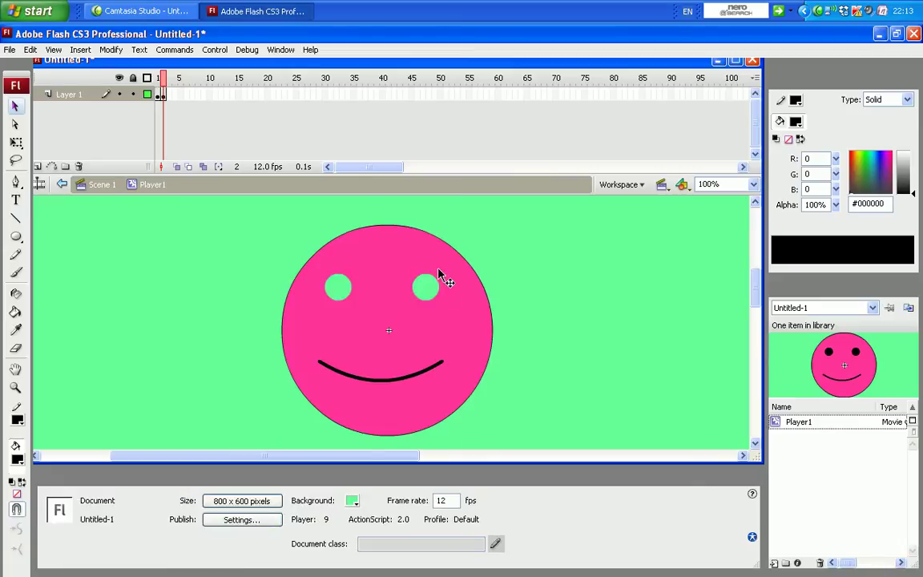
left_click(410, 376)
key("Delete")
Fill both empty eye holes in frame 2 with the face's pink #FF3399 using the Paint Bucket tool.
left_click(18, 461)
left_click(358, 319)
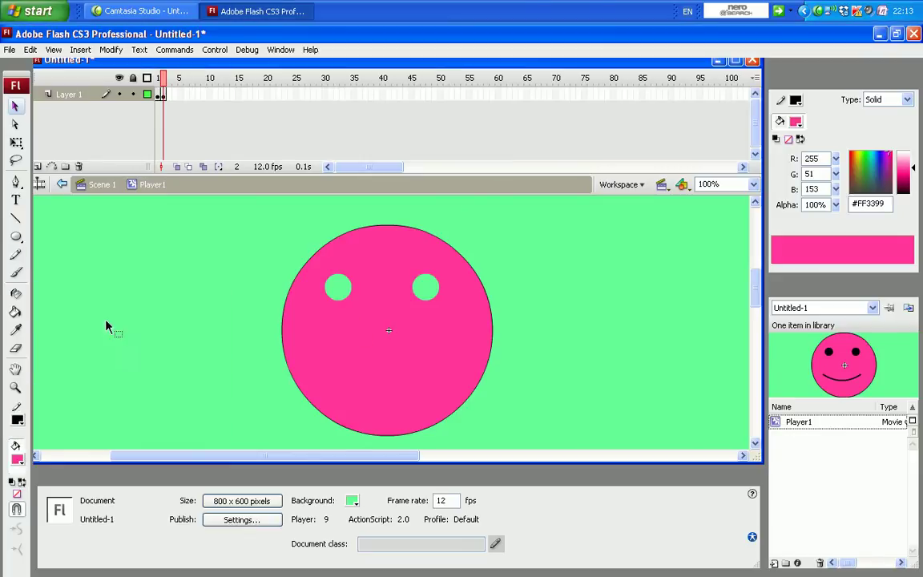
key("k")
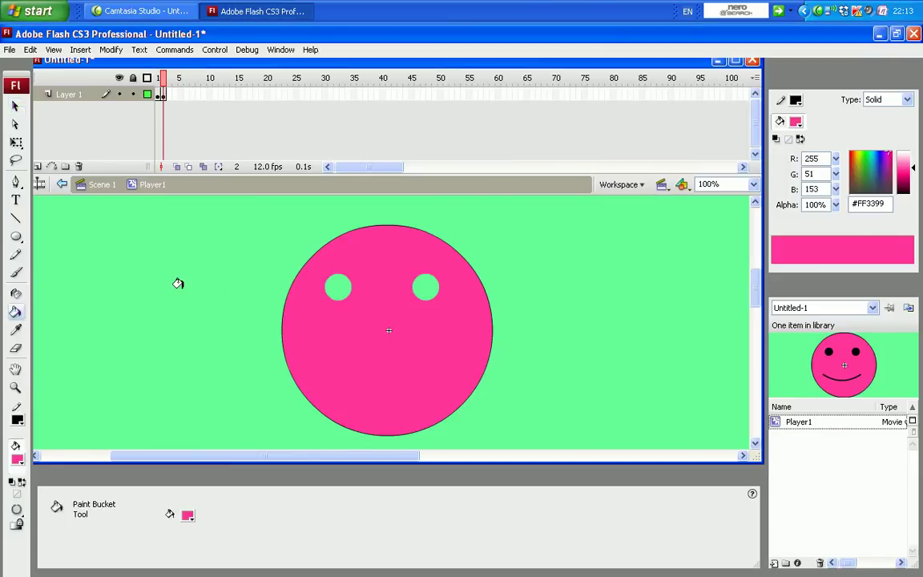
left_click(340, 290)
left_click(425, 286)
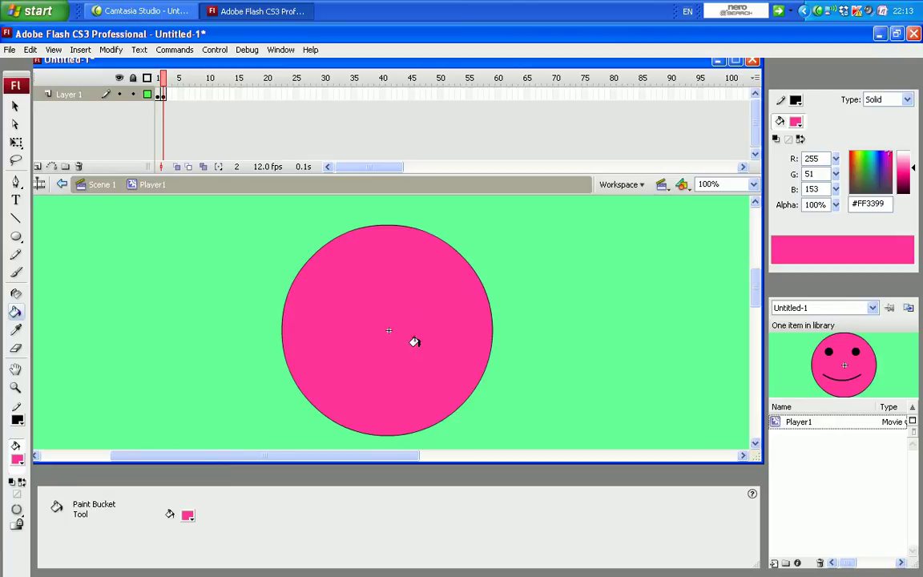
Draw a black 4.75 line from edge to edge of the frame 2 circle below its centre, and bend its middle slightly downward.
left_click(15, 218)
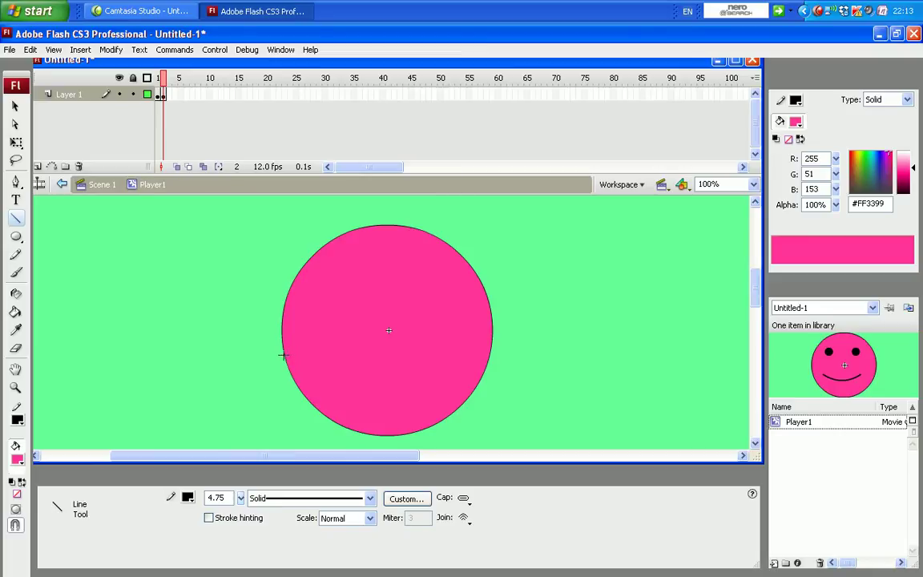
left_click_drag(409, 355, 491, 348)
left_click(15, 105)
left_click_drag(388, 358, 392, 374)
Recolour the part of the frame 2 circle above the curved line to dark grey #333333 as hair.
left_click(322, 298)
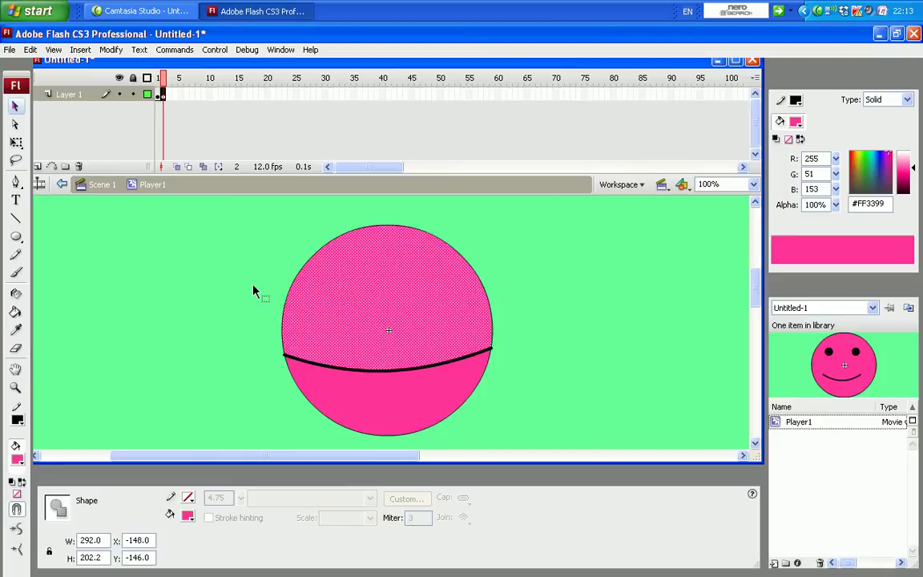
left_click(17, 456)
left_click(17, 285)
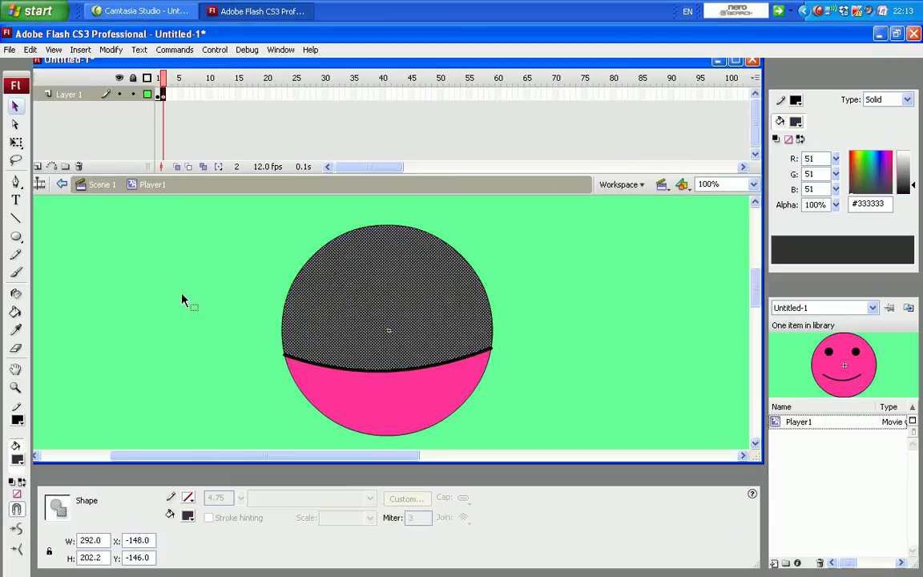
left_click(354, 109)
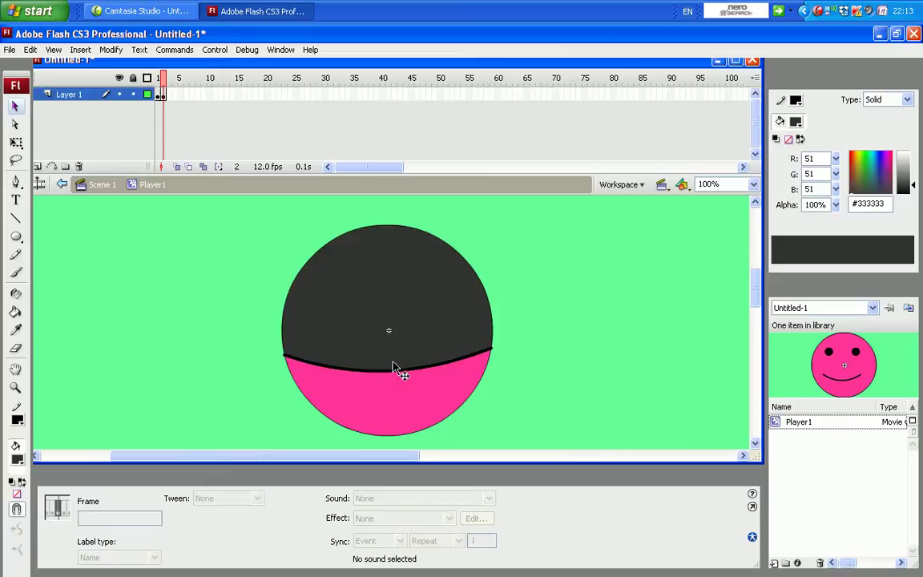
key("Return")
Copy the face keyframe in frame 1 and paste it into frame 3 of Layer 1.
left_click(159, 94)
right_click(160, 96)
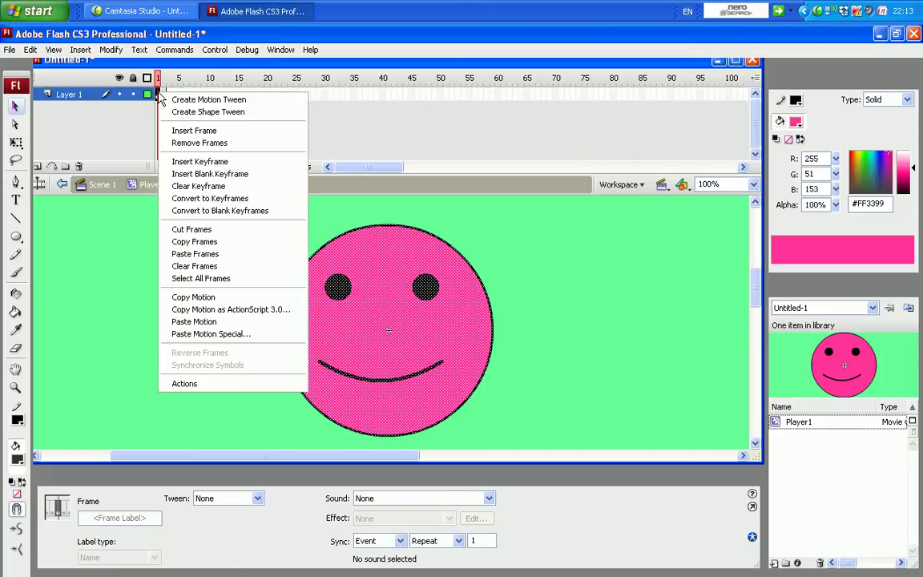
left_click(195, 241)
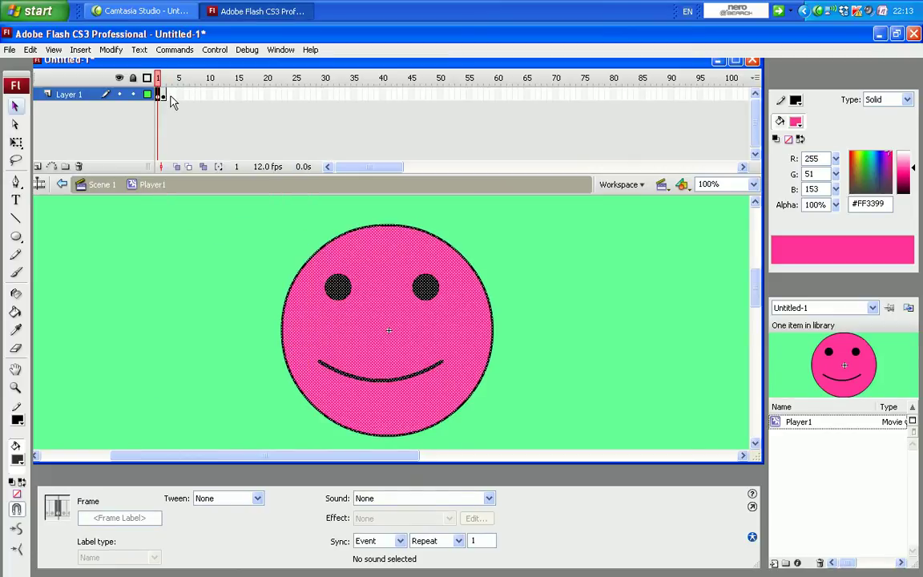
left_click(167, 96)
right_click(173, 104)
left_click(216, 258)
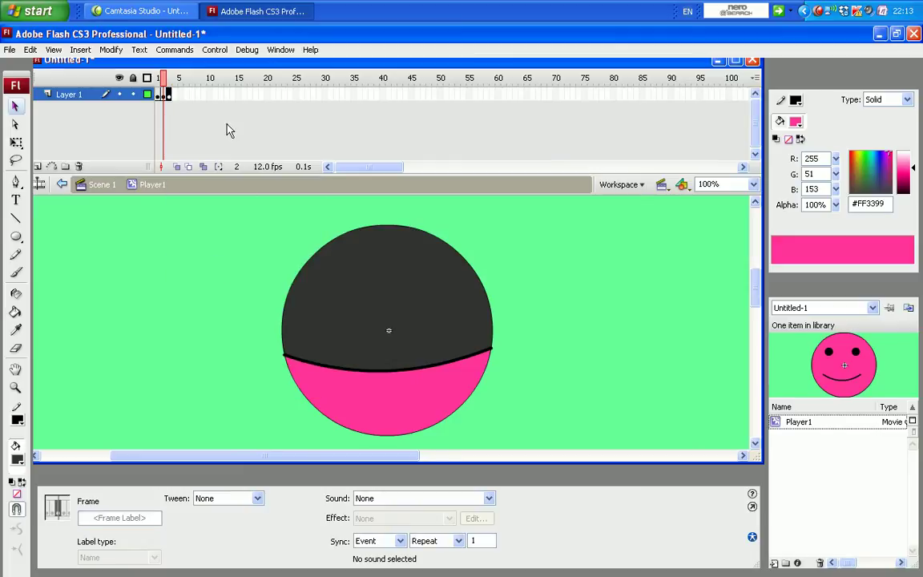
Move both black eyes in frame 3 to the left, with the left eye near the face's edge and the right eye at X -5.
left_click(171, 83)
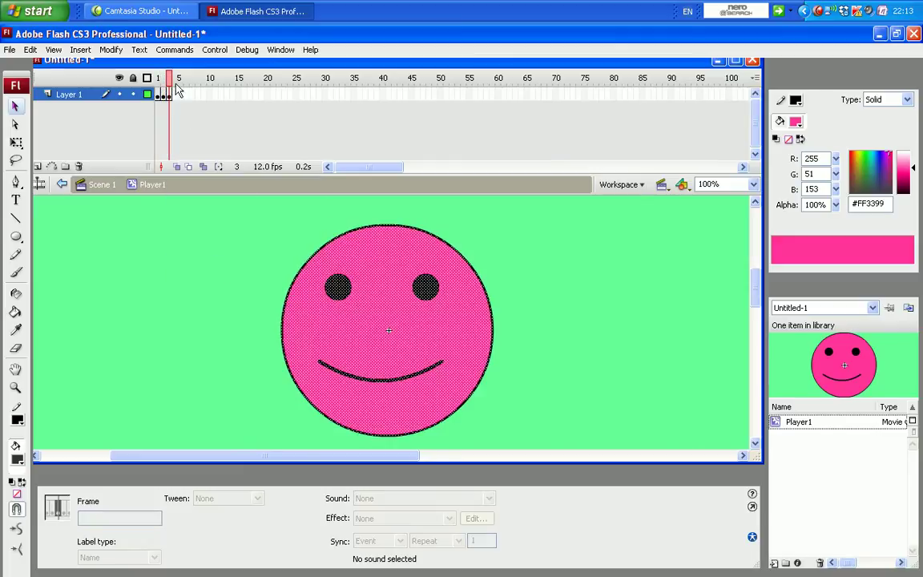
left_click(174, 107)
left_click(167, 94)
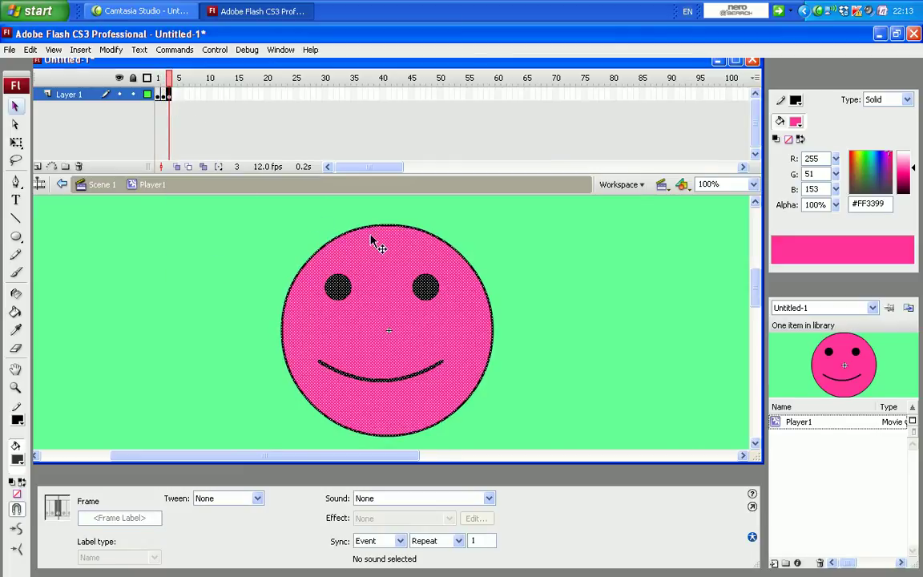
left_click(374, 144)
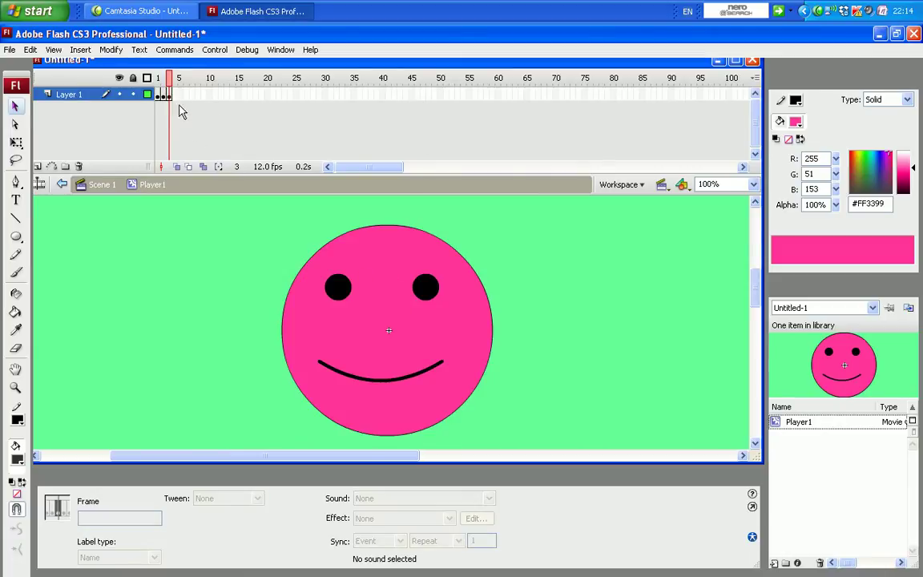
left_click(350, 297)
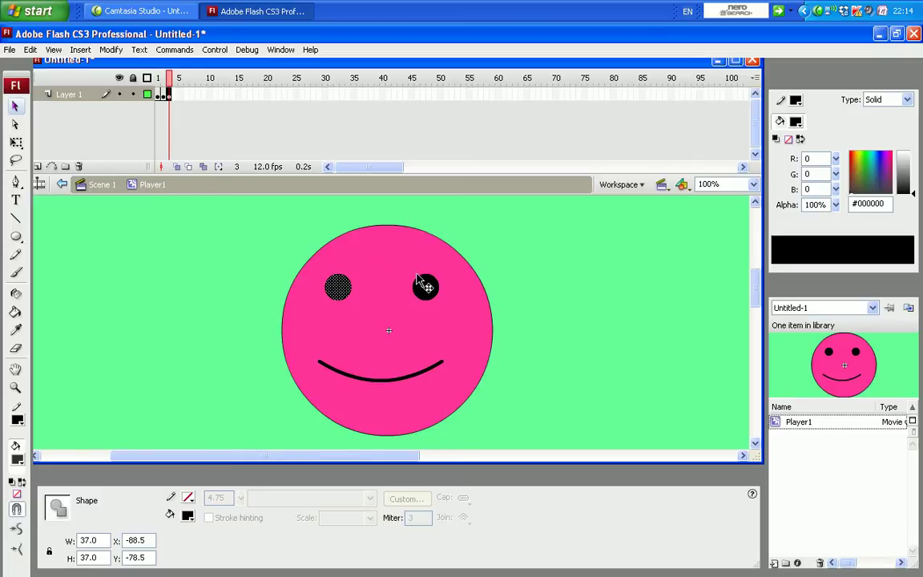
key("Left")
key("Left")
key("Left")
key("Left")
key("Left")
key("Left")
key("Left")
key("Left")
key("Left")
key("Left")
key("Left")
key("Left")
key("Left")
key("Left")
key("Left")
key("Left")
key("Left")
key("Left")
key("Left")
key("Left")
key("shift+Right")
key("shift+Right")
key("shift+Right")
key("shift+Right")
key("shift+Right")
key("shift+Right")
key("shift+Right")
key("shift+Right")
key("shift+Right")
key("shift+Right")
key("shift+Right")
key("shift+Right")
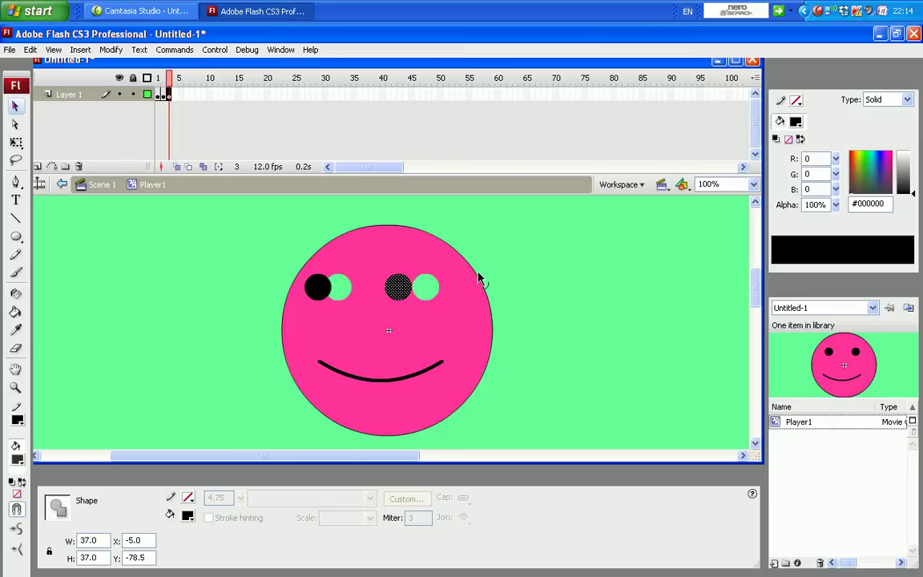
In frame 3, nudge the eyes slightly further left, with the left eye at X -120.5, and move the smile left to X -122.
left_click_drag(422, 286, 318, 286)
key("Left")
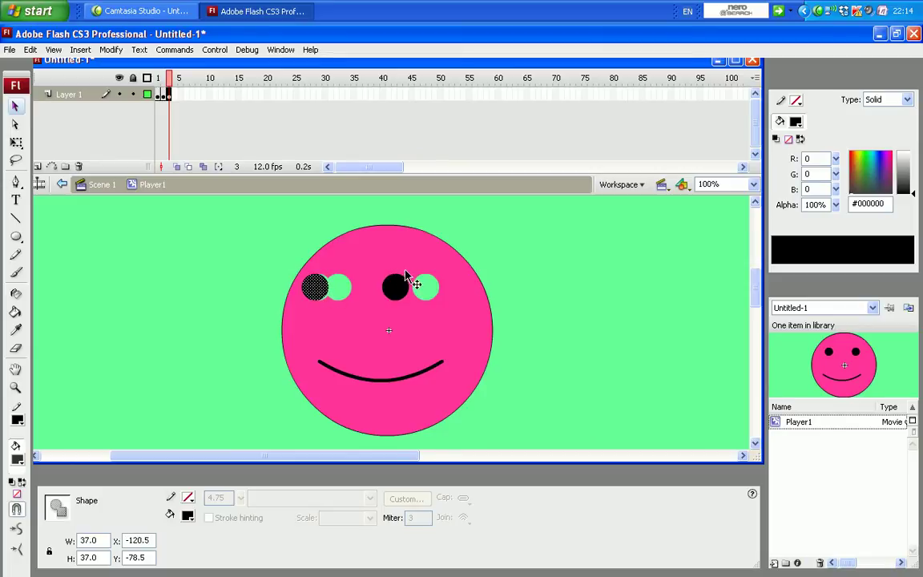
left_click(388, 383)
key("Left")
key("Left")
key("Left")
key("Left")
key("Left")
key("Left")
key("Left")
key("Left")
key("Left")
key("Left")
key("Left")
key("Left")
key("Left")
key("Left")
key("Left")
key("Left")
key("Left")
key("Left")
key("Left")
key("Left")
key("Left")
key("Left")
key("Left")
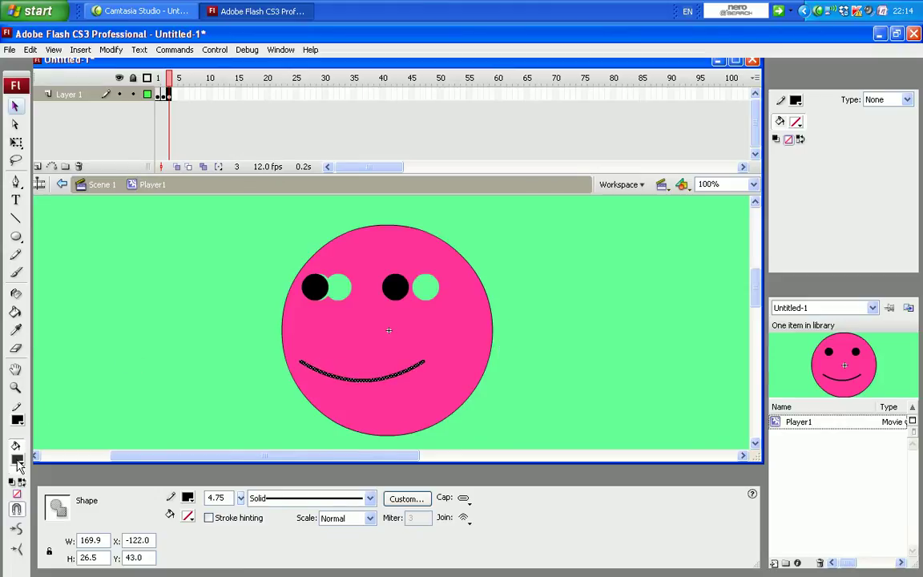
Fill the two green holes left by the moved eyes in frame 3 with the face's pink #FF3399.
left_click(20, 462)
left_click(329, 345)
left_click(15, 313)
left_click(337, 286)
left_click(438, 285)
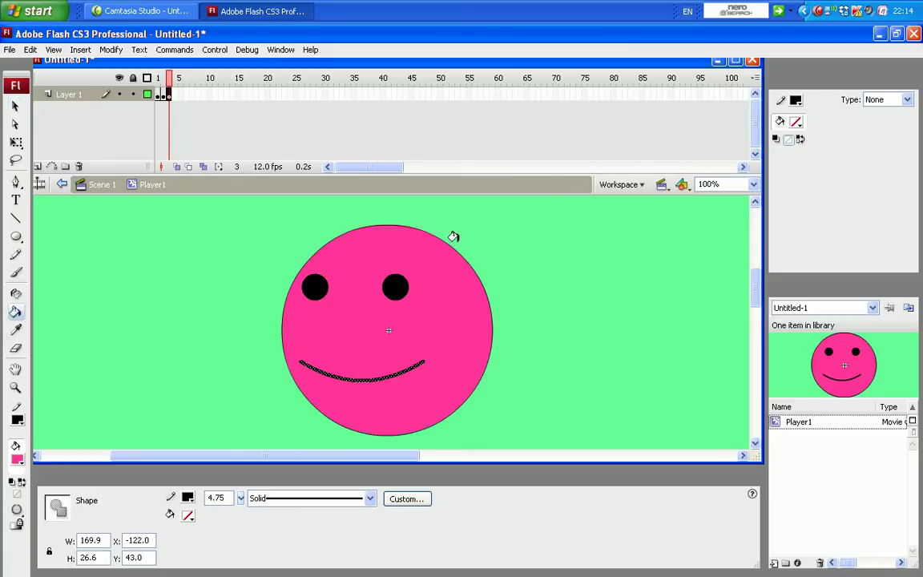
left_click(15, 105)
left_click(112, 128)
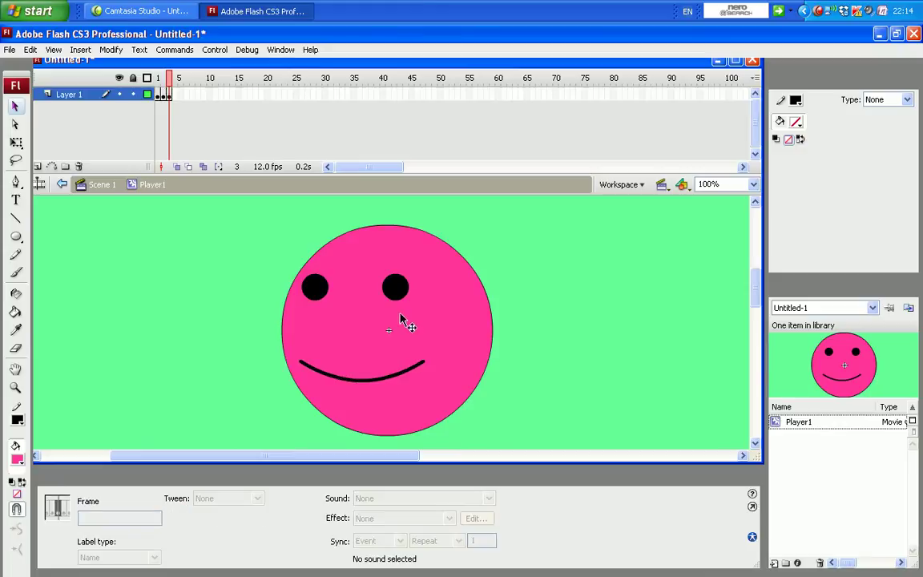
left_click(169, 95)
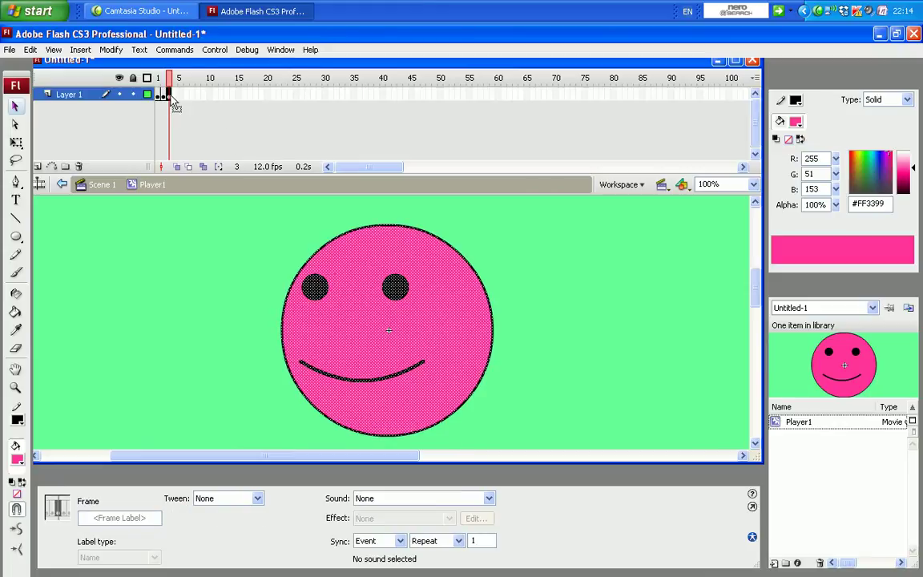
Copy the front-facing keyframe in frame 1 and paste it into frame 4 of Layer 1.
left_click(159, 95)
right_click(160, 98)
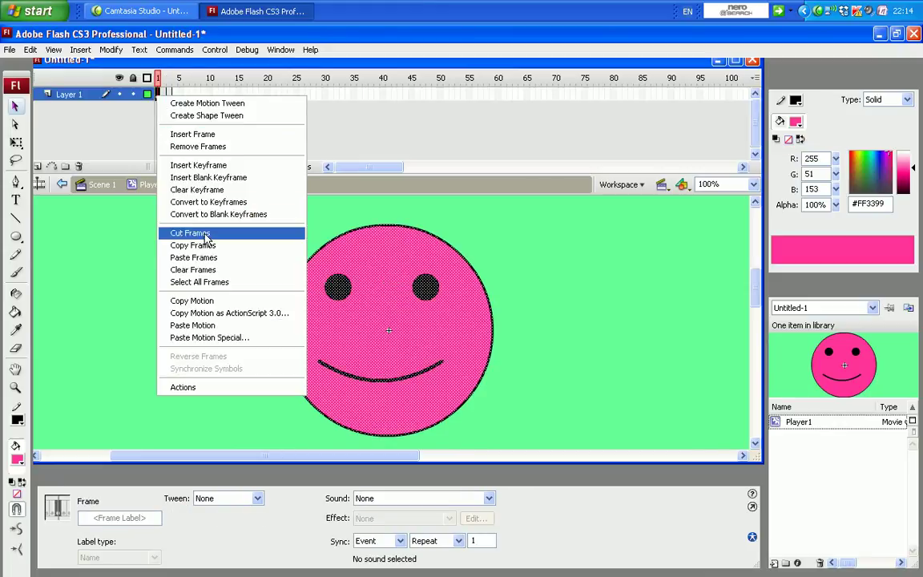
left_click(192, 241)
left_click(172, 96)
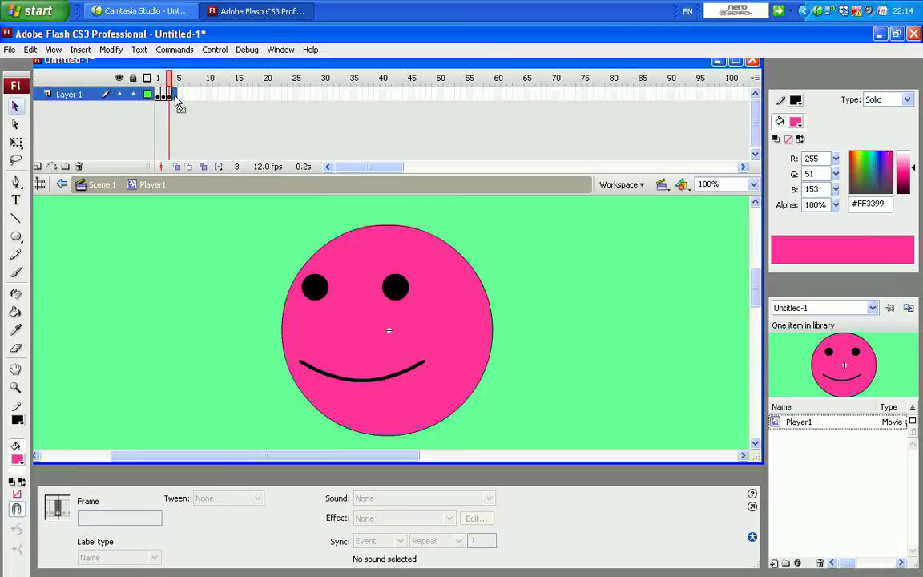
right_click(173, 97)
left_click(211, 259)
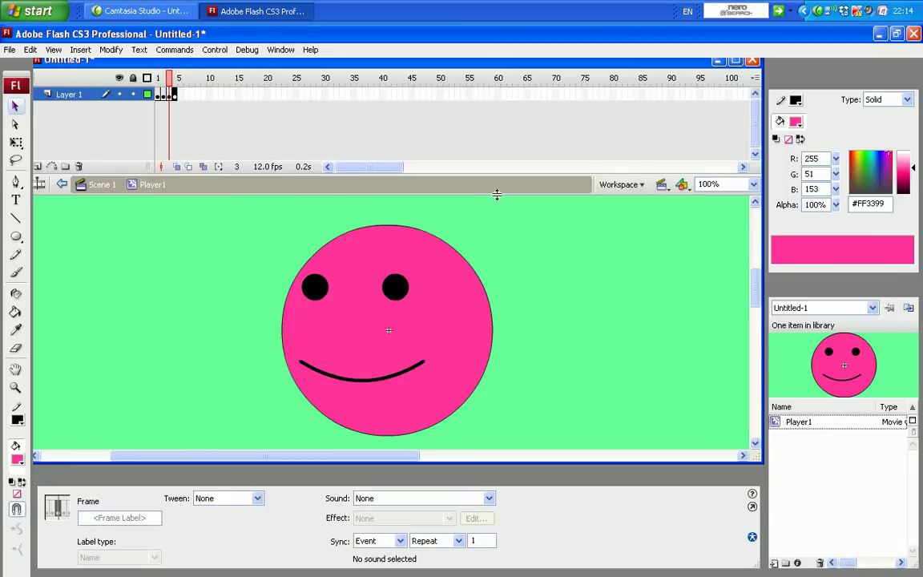
Move both black eyes in frame 4 to the right, placing the right eye near the face's edge and the left eye at X -52.5.
left_click(175, 95)
left_click(234, 126)
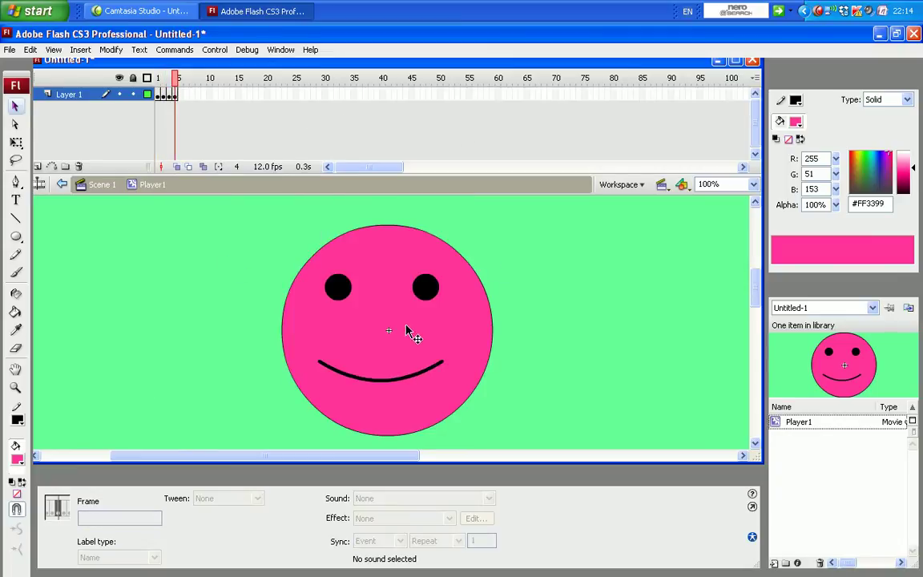
left_click(436, 300)
left_click(431, 293)
key("Right")
key("Right")
key("Right")
key("Right")
key("Right")
key("Right")
key("Right")
key("Right")
key("Right")
key("Right")
key("Right")
key("Right")
key("Right")
key("Right")
key("Right")
key("Right")
key("Right")
key("Right")
key("Right")
key("Right")
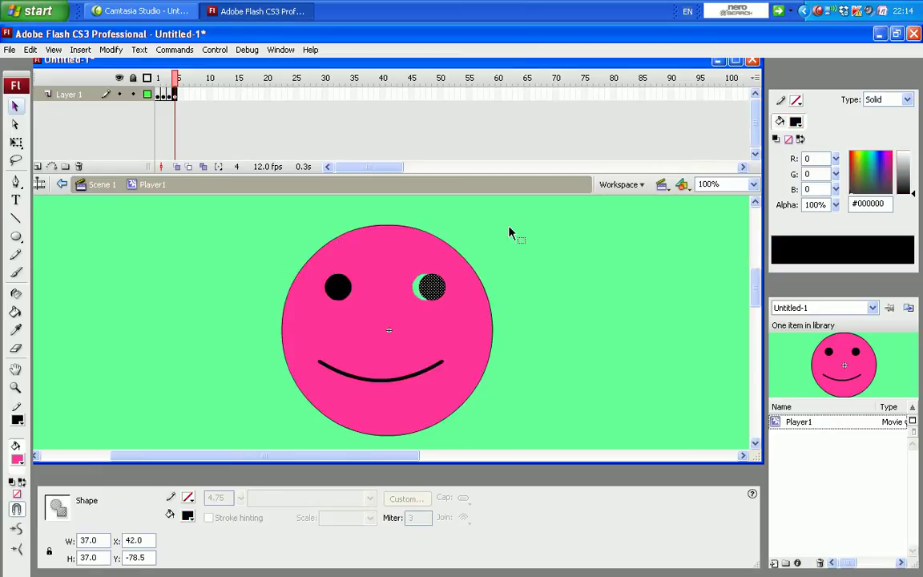
key("Right")
key("Right")
key("Right")
key("Right")
key("Right")
key("Right")
key("Right")
key("Right")
key("Right")
key("Right")
key("Right")
key("Right")
key("Right")
key("Right")
left_click(344, 293)
key("Right")
key("Right")
key("Right")
key("Right")
key("Right")
key("Right")
key("Right")
key("Right")
key("Right")
key("Right")
key("Right")
key("Right")
key("Right")
key("Right")
key("Right")
key("Right")
key("Right")
key("Right")
key("Right")
key("Right")
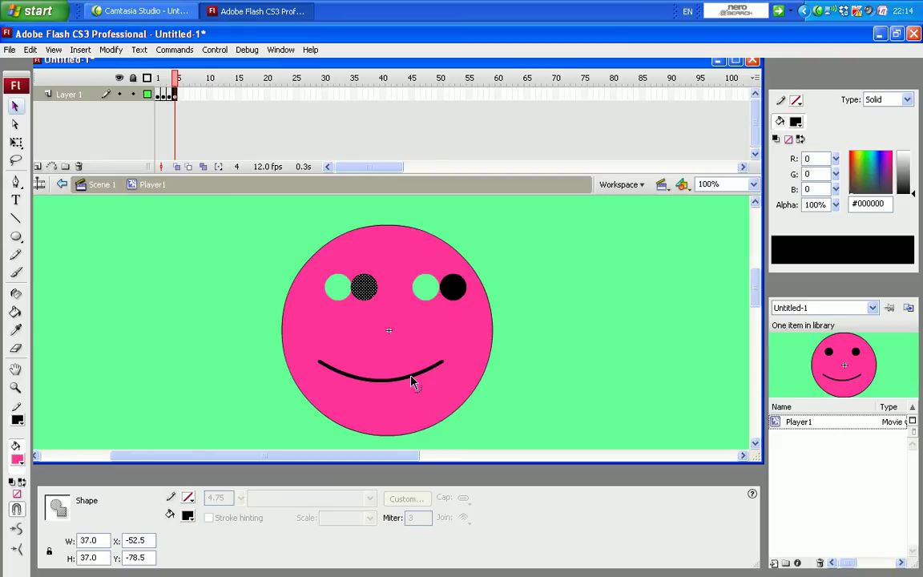
Move the smile in frame 4 right to X -69.
left_click(411, 379)
key("Right")
key("Right")
key("Right")
key("Right")
key("Right")
key("Right")
key("Right")
key("Right")
key("Right")
key("Right")
key("Right")
key("Right")
key("Right")
key("Right")
key("Right")
key("Right")
key("Right")
key("Right")
key("Right")
key("Right")
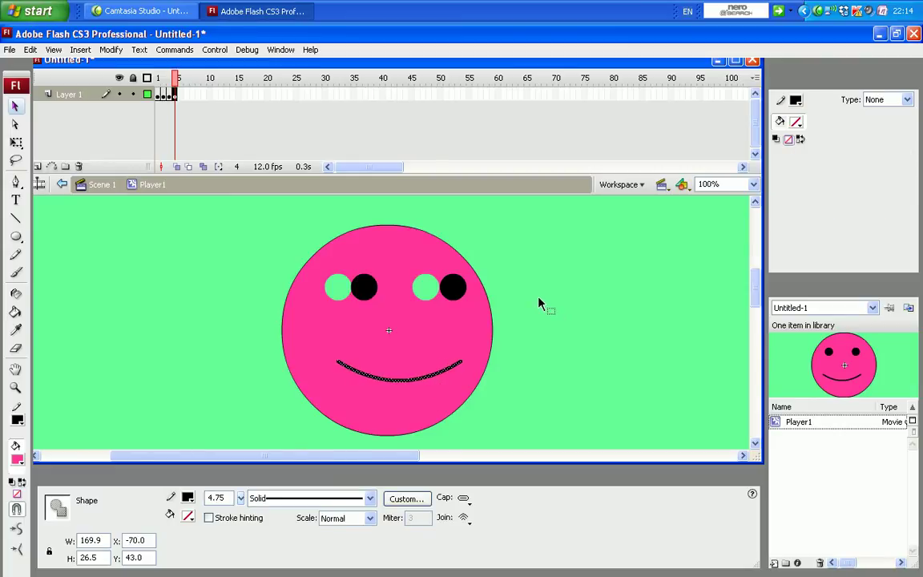
key("Right")
Fill the two green holes left by the moved eyes in frame 4 with the face's pink.
left_click(16, 311)
left_click(336, 286)
left_click(426, 285)
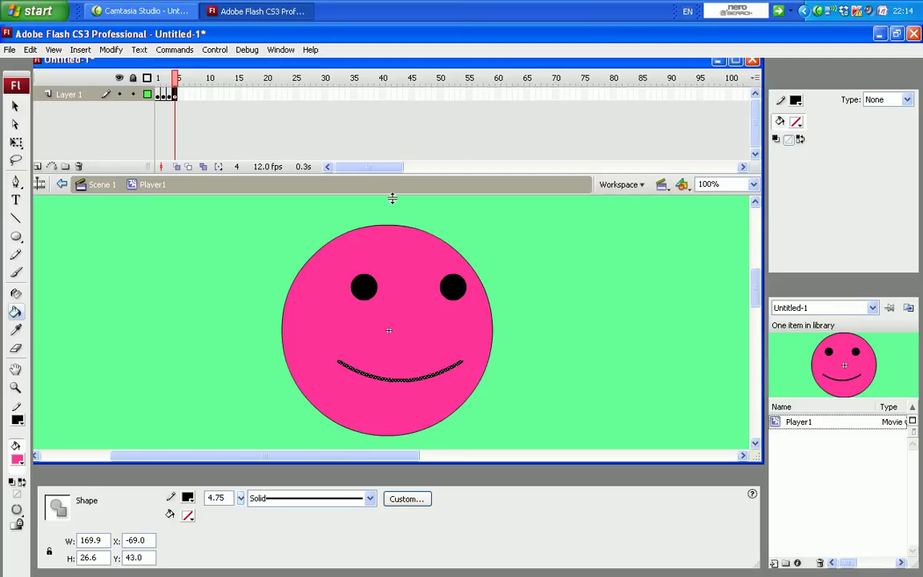
Label the front-view keyframe in frame 1 "F" and the back-view keyframe in frame 2 "B".
left_click_drag(170, 83, 141, 70)
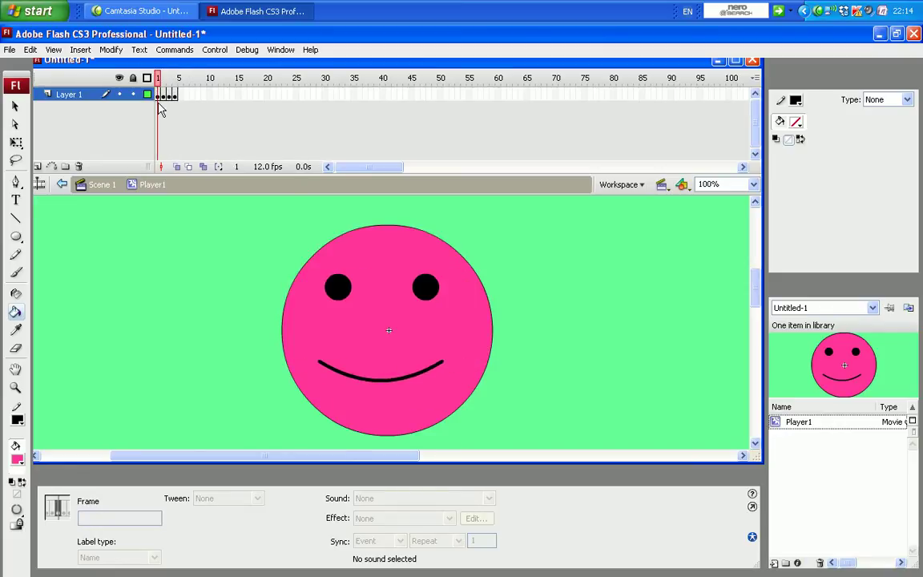
left_click(158, 95)
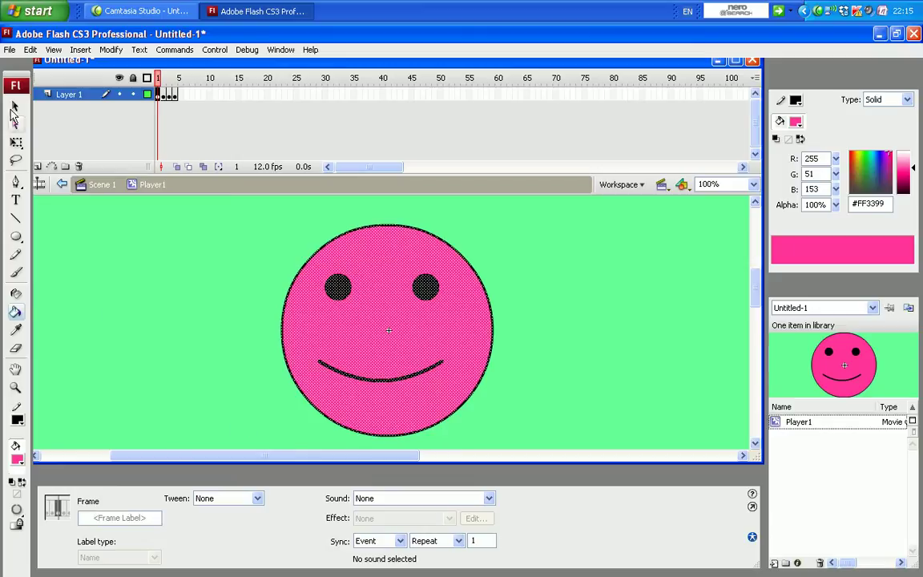
left_click(98, 518)
type("F")
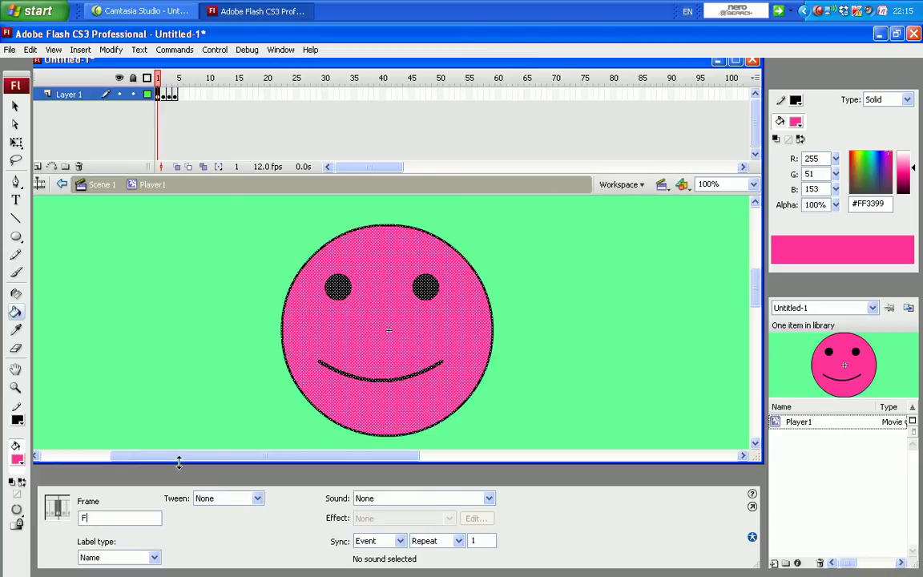
left_click(164, 95)
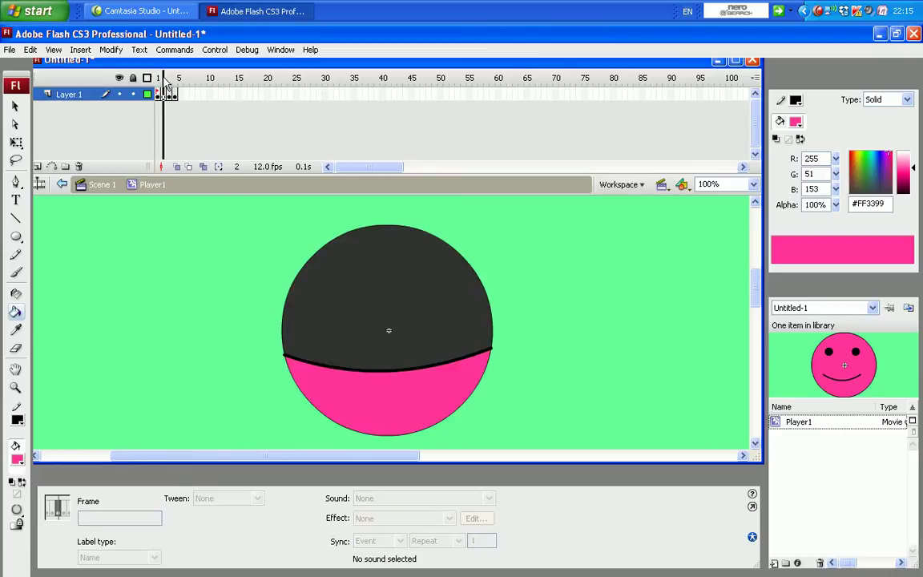
left_click(166, 95)
left_click(97, 518)
type("B")
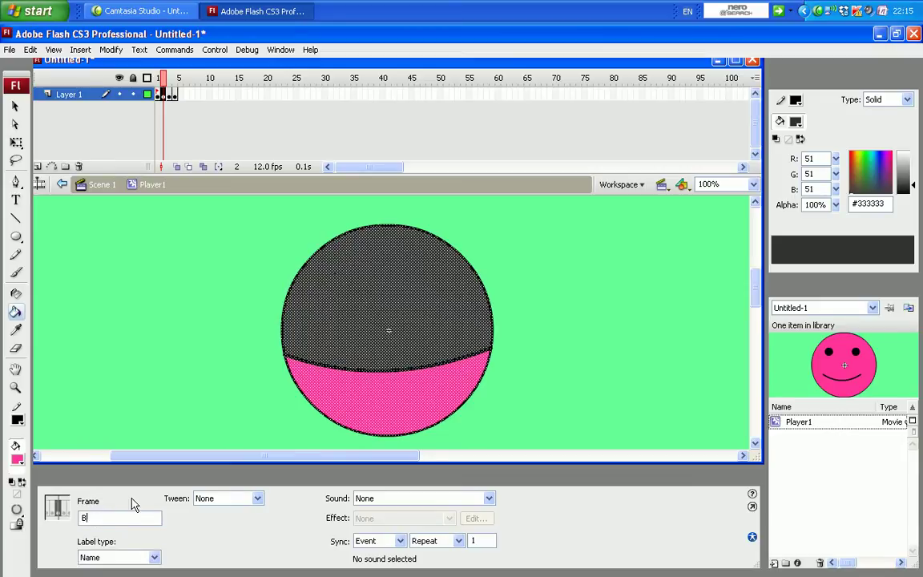
Label the left-facing keyframe in frame 3 "L" and the right-facing keyframe in frame 4 "R".
left_click(170, 94)
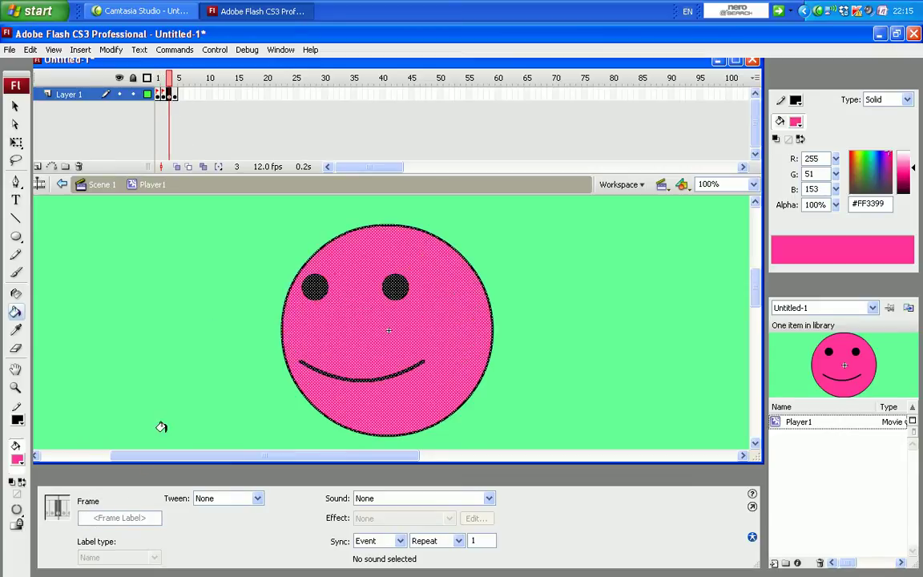
left_click(100, 519)
type("L")
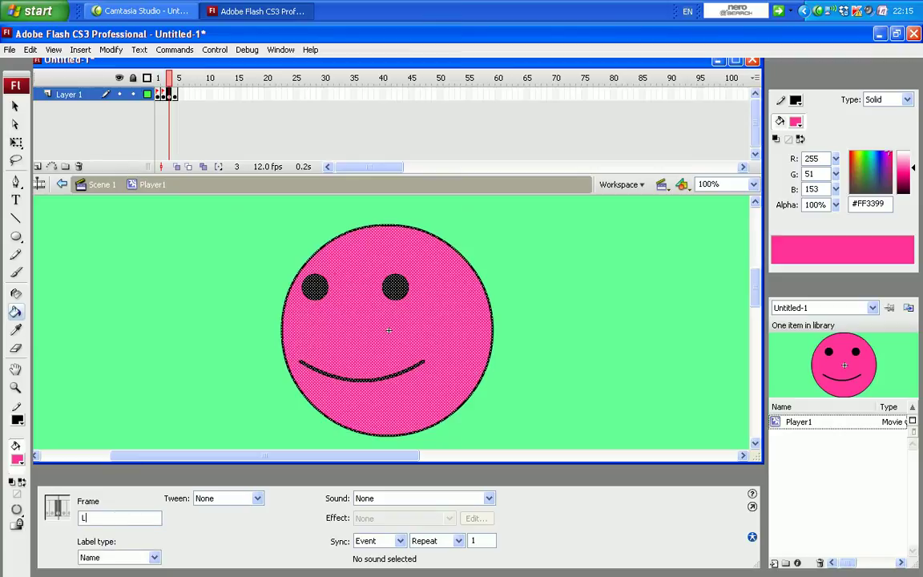
left_click(174, 95)
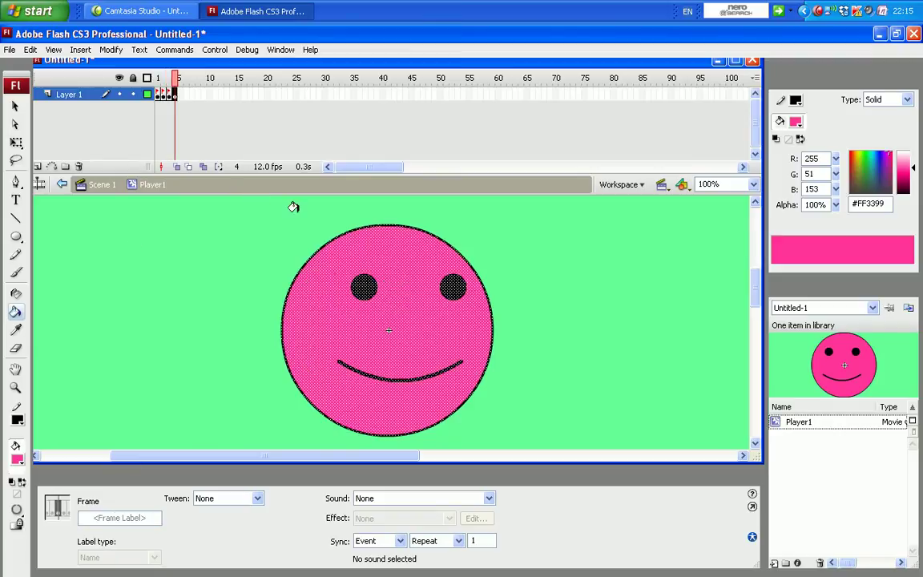
left_click(149, 516)
type("R")
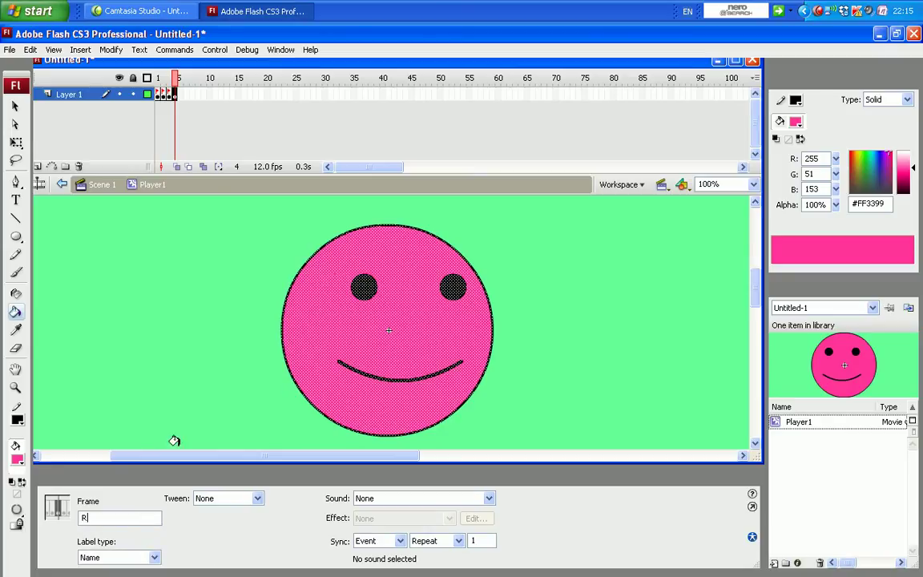
Review the four keyframes of Layer 1, checking each view against its frame label.
left_click_drag(177, 81, 169, 83)
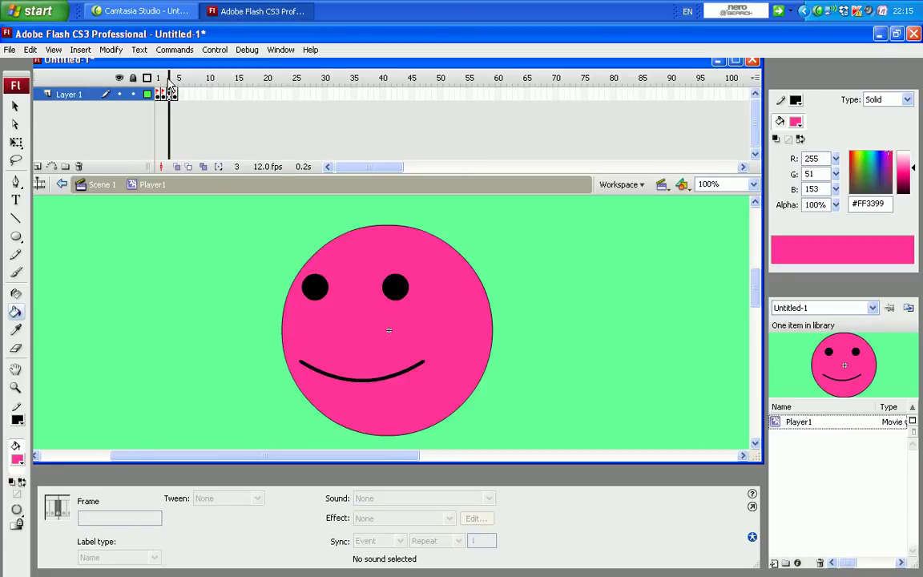
left_click(169, 95)
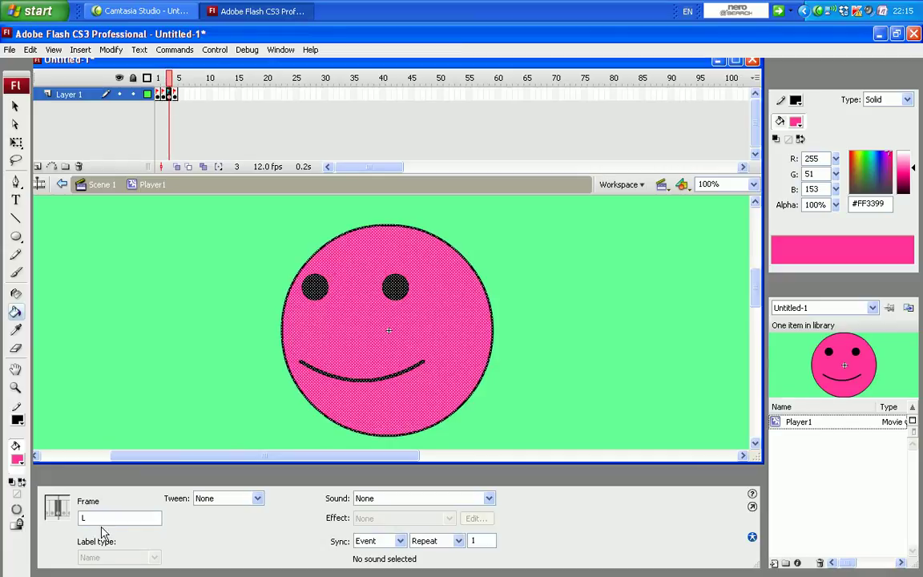
left_click(155, 80)
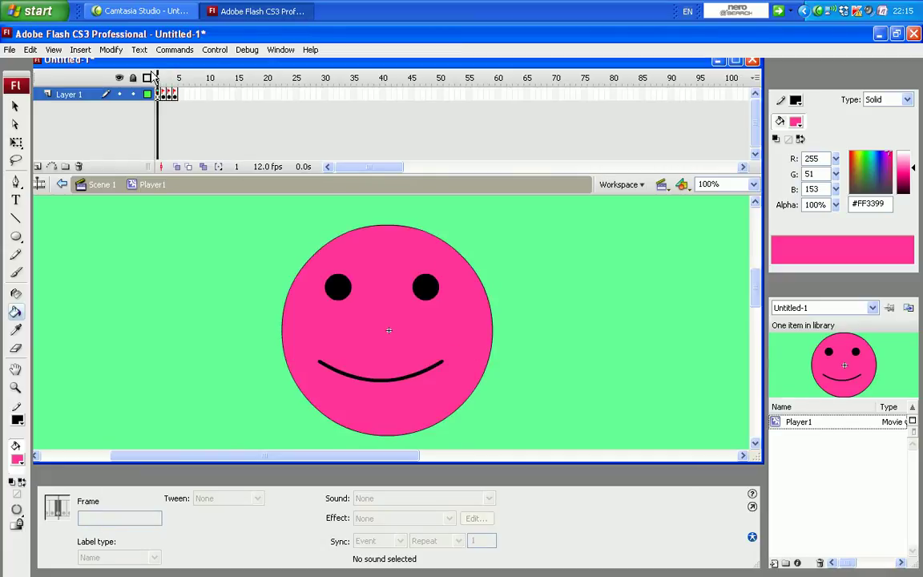
left_click_drag(160, 78, 159, 77)
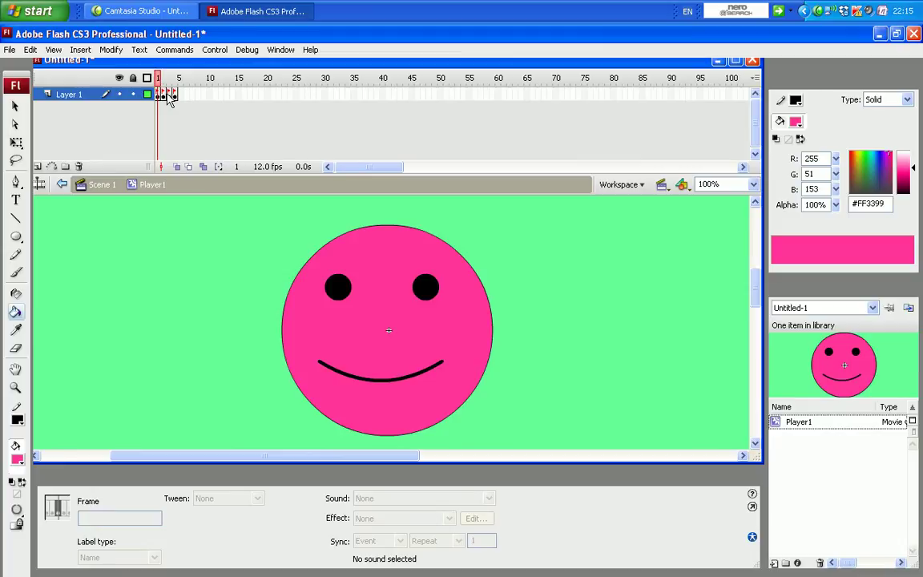
left_click(163, 95)
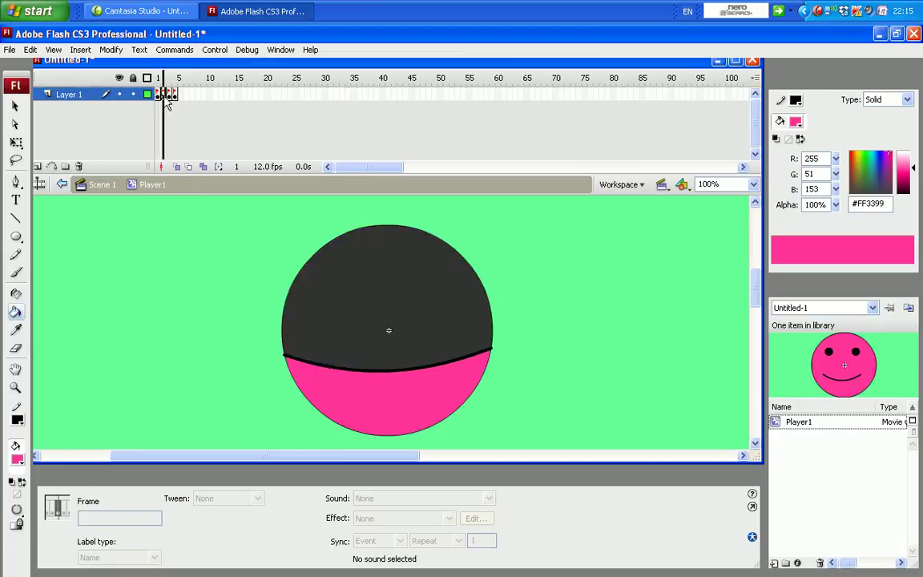
left_click(159, 95)
left_click(163, 95)
left_click(171, 95)
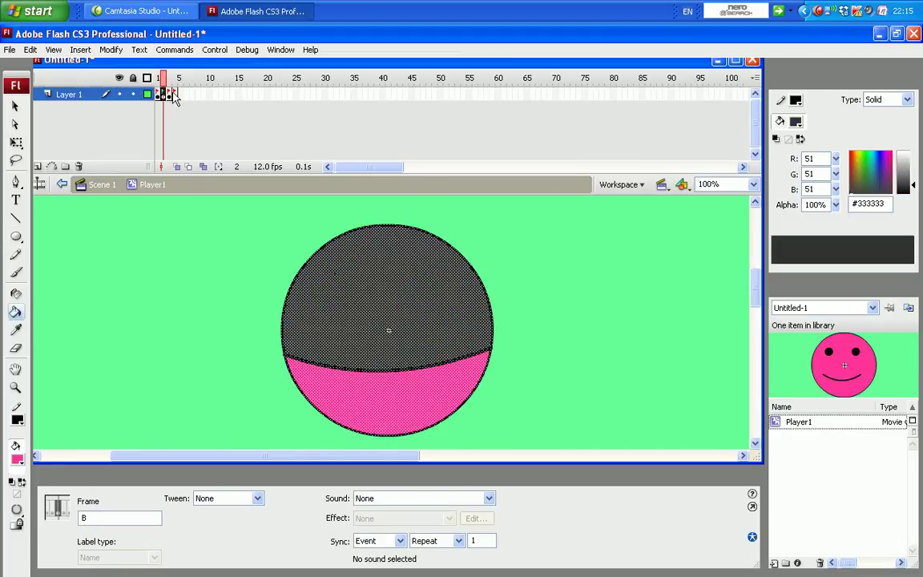
left_click(170, 95)
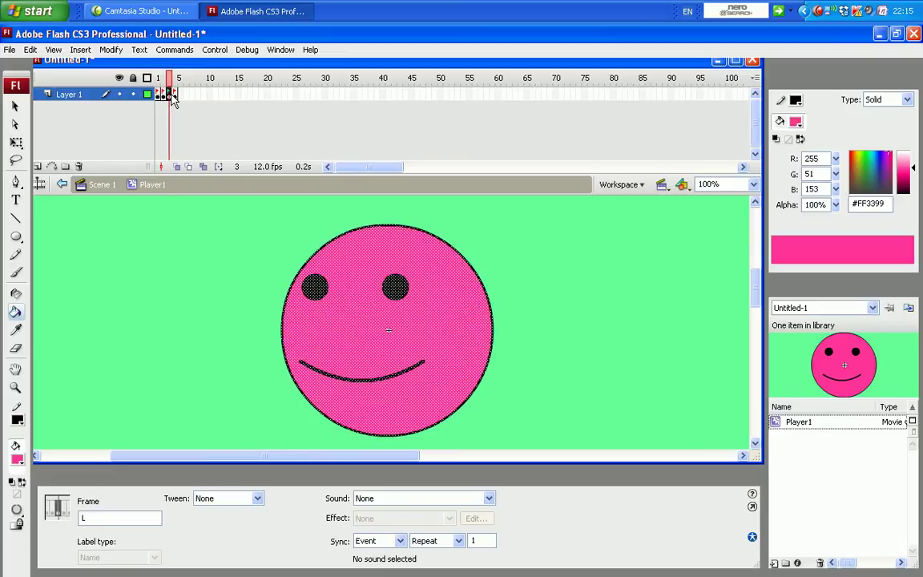
mouse_move(169, 77)
left_mouse_down()
mouse_move(143, 77)
mouse_move(175, 78)
left_mouse_up()
key("Return")
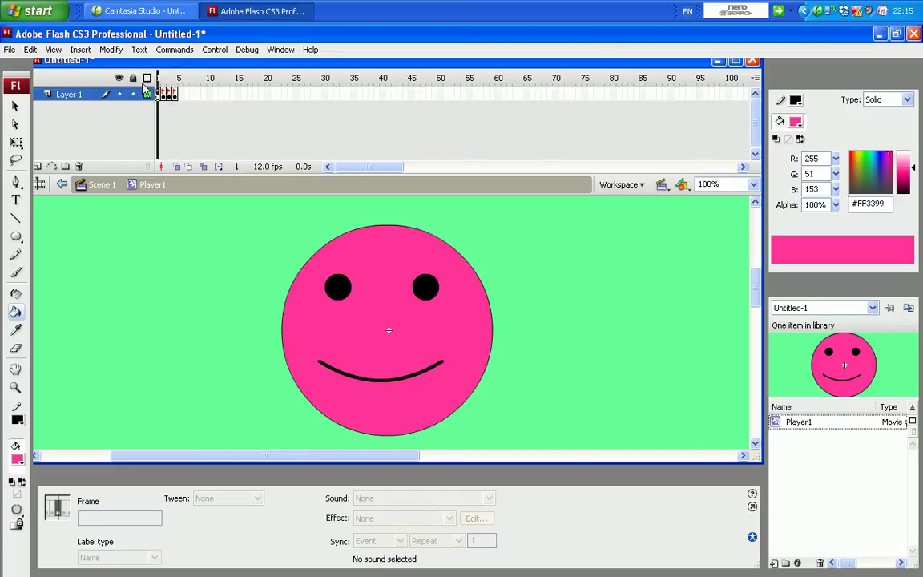
key("Return")
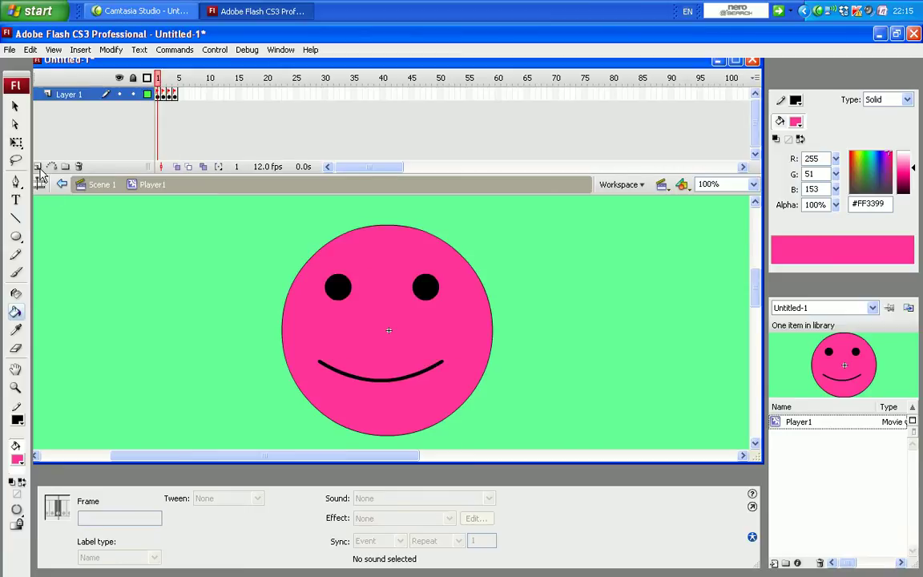
Add a new layer above Layer 1 and give it blank keyframes in frames 2, 3 and 4.
left_click(37, 166)
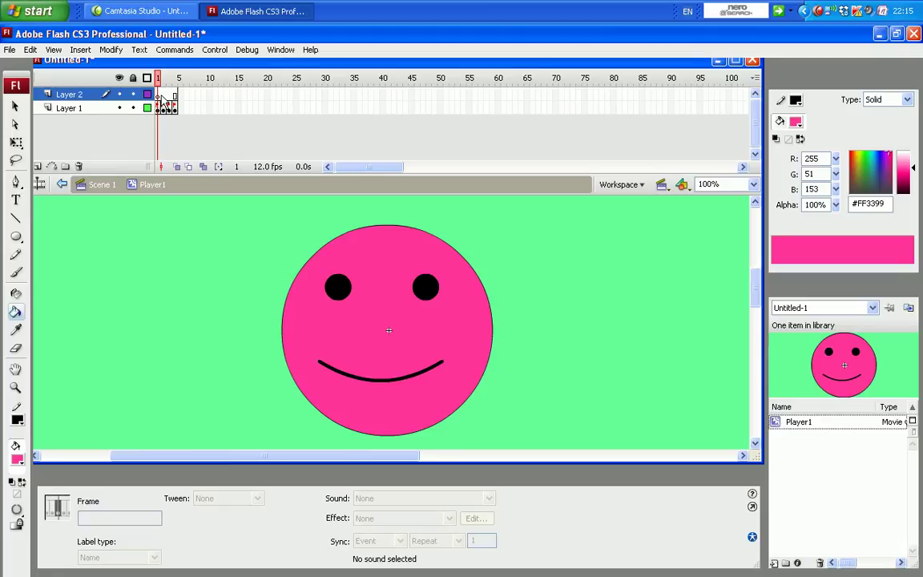
mouse_move(161, 83)
left_mouse_down()
mouse_move(154, 76)
mouse_move(169, 76)
mouse_move(158, 74)
mouse_move(165, 97)
left_mouse_up()
right_click(163, 95)
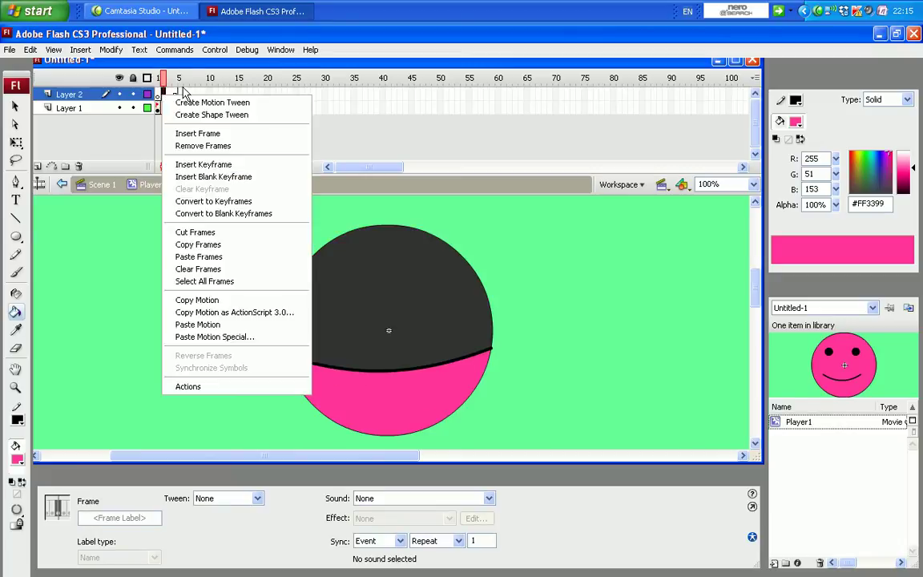
left_click(201, 177)
right_click(173, 100)
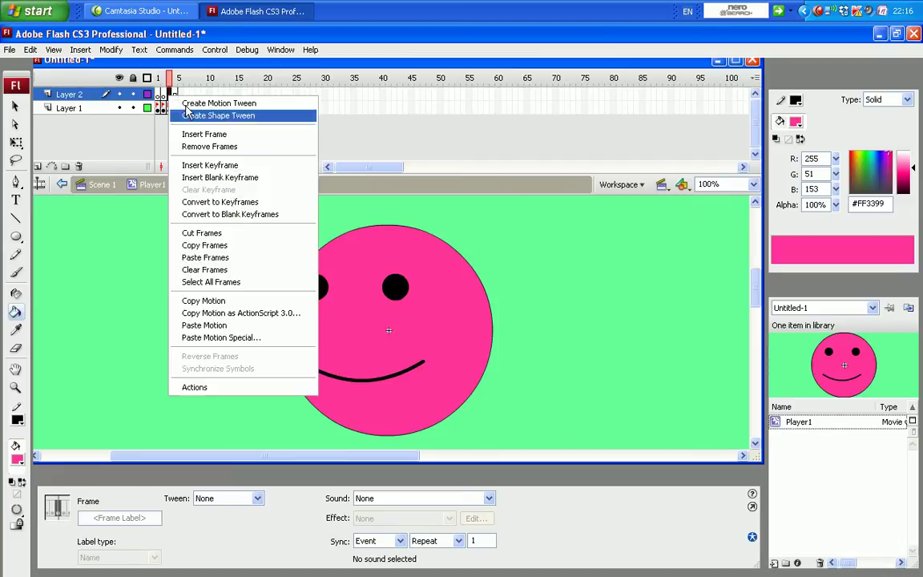
left_click(247, 176)
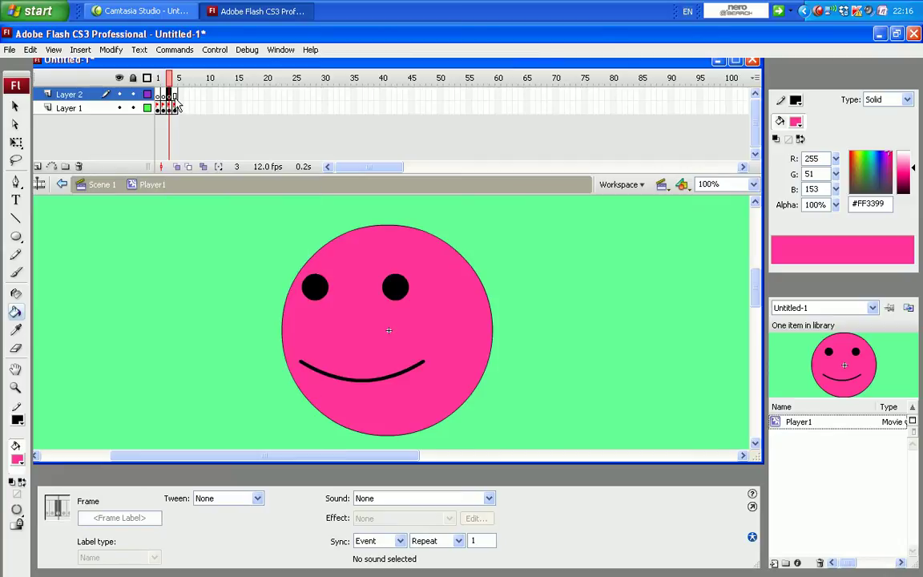
right_click(175, 97)
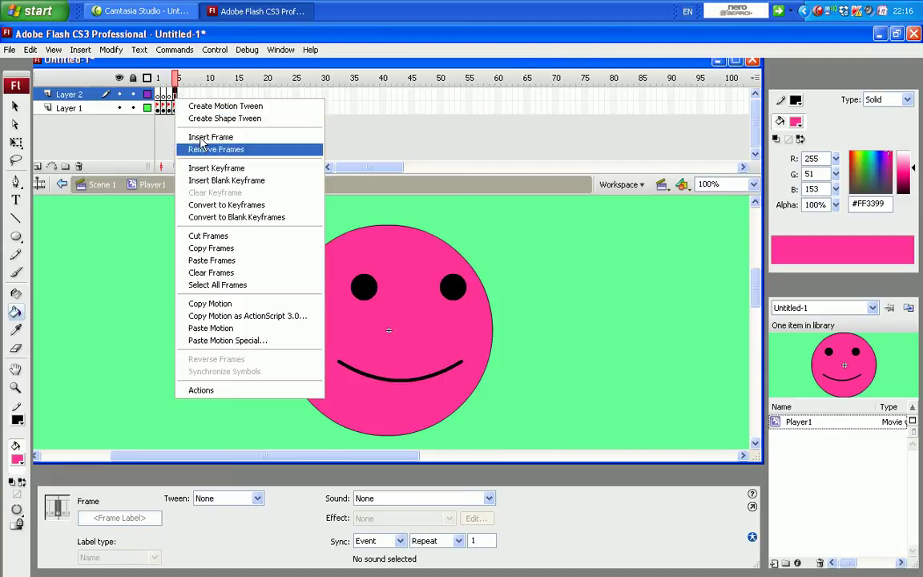
left_click(244, 218)
Add the script stop(); to the keyframe in frame 1 of Layer 2.
mouse_move(160, 77)
left_mouse_down()
mouse_move(165, 83)
mouse_move(152, 77)
left_mouse_up()
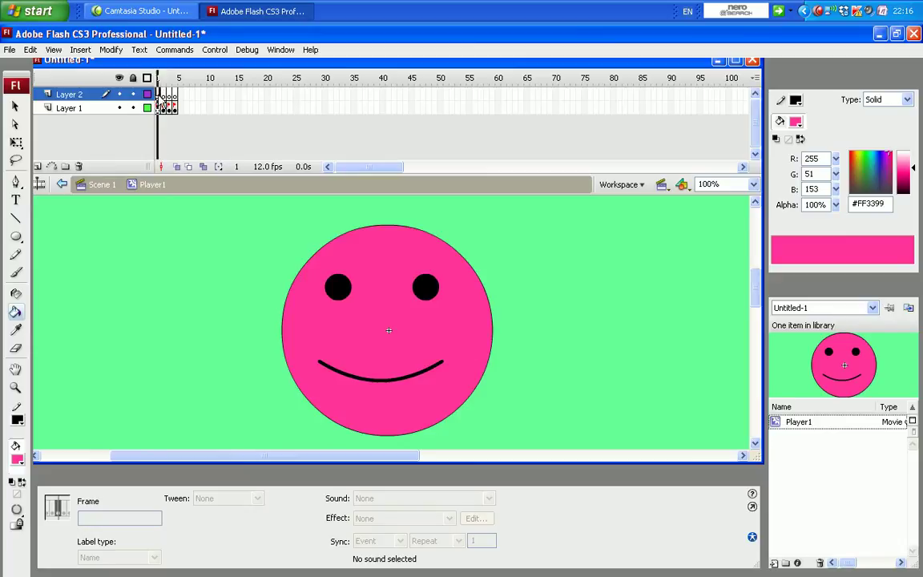
left_click(164, 94)
left_click(158, 95)
left_click(281, 51)
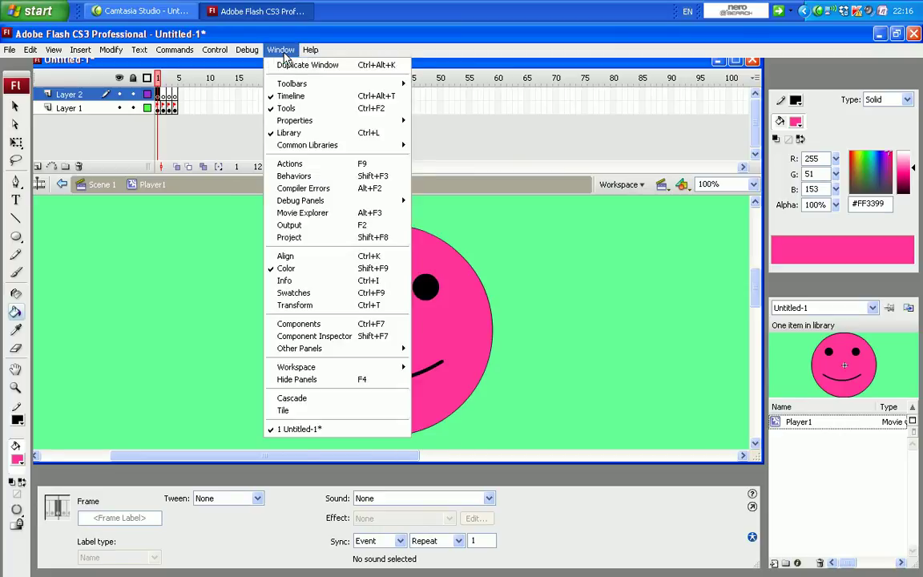
left_click(290, 164)
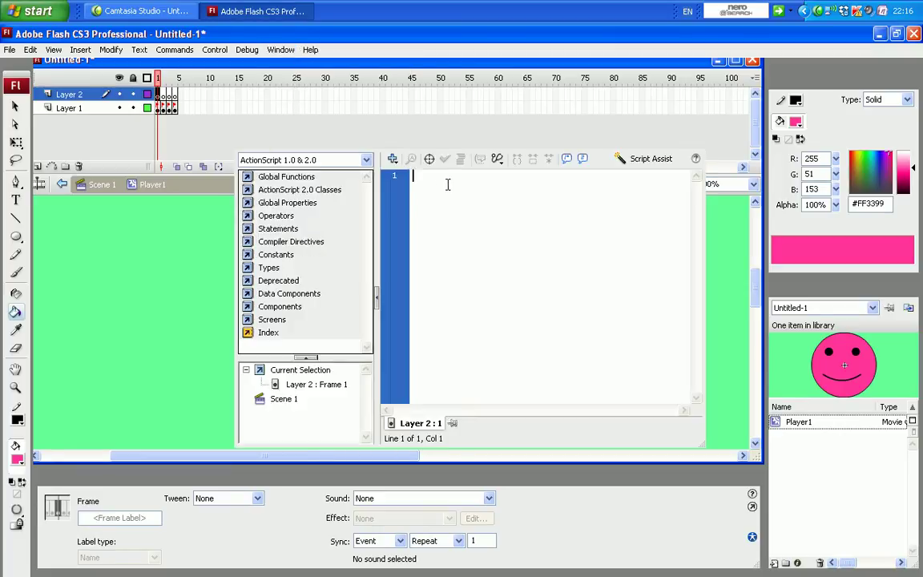
type("stop")
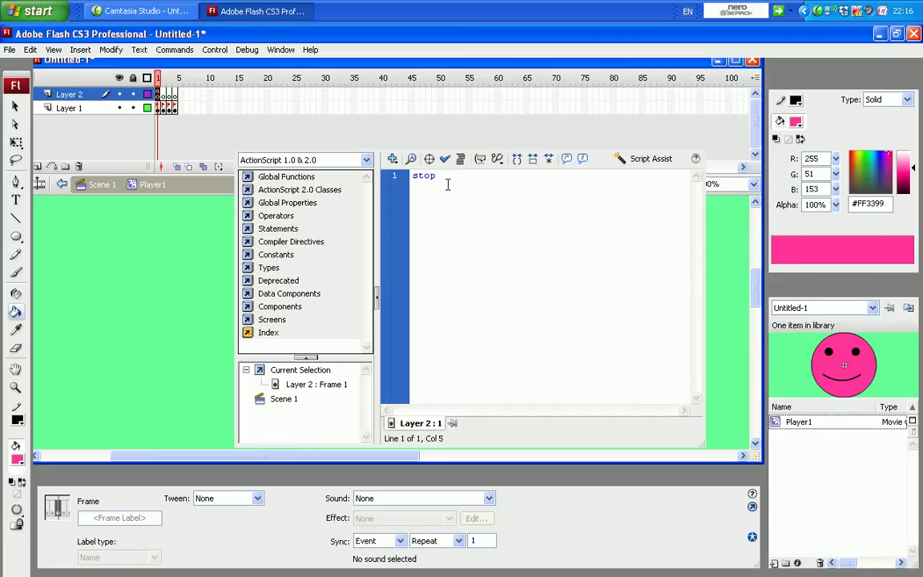
type("();")
Copy the stop(); line from frame 1 and add it as the script of Layer 2's frame 2.
left_click(396, 176)
right_click(424, 186)
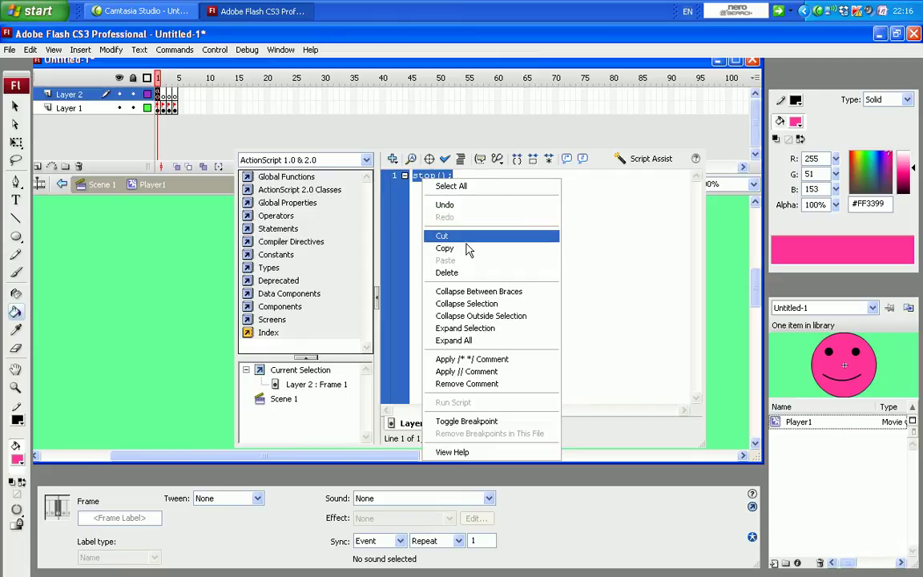
left_click(464, 249)
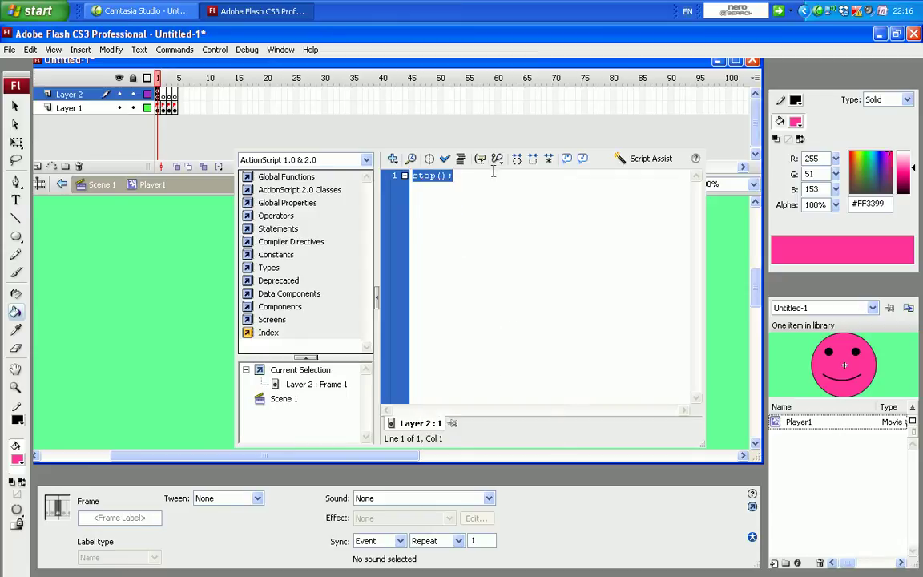
left_click(163, 94)
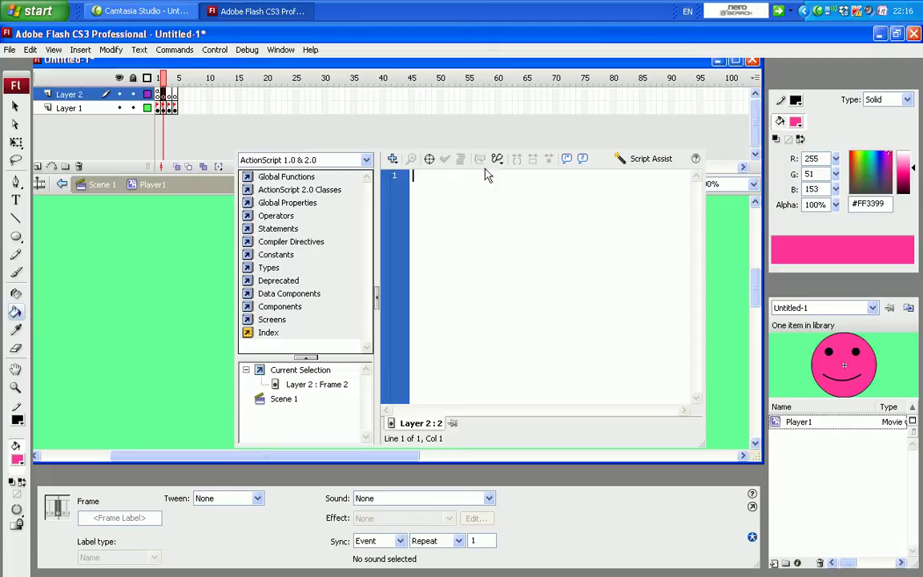
type("stop();")
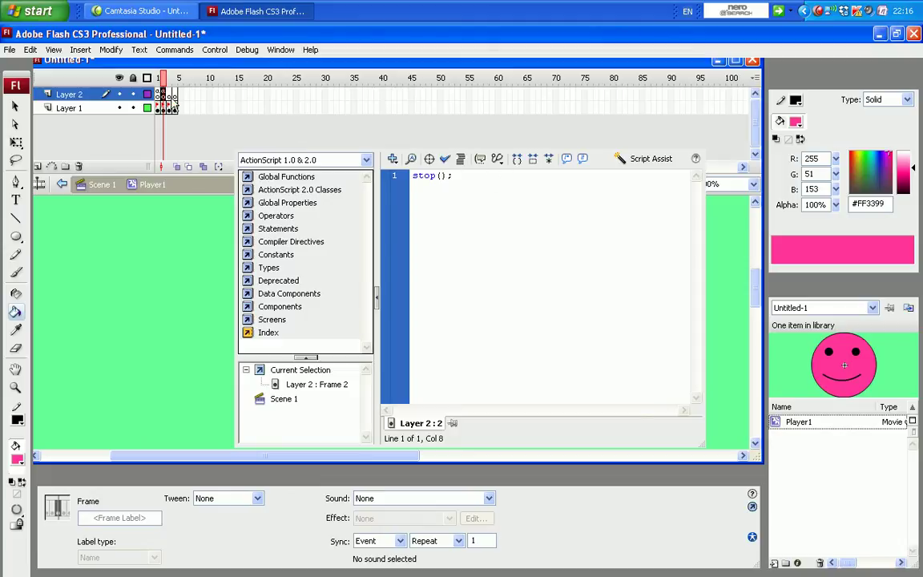
Add stop(); to the keyframes in frames 3 and 4 of Layer 2 and close the script editor.
left_click(170, 96)
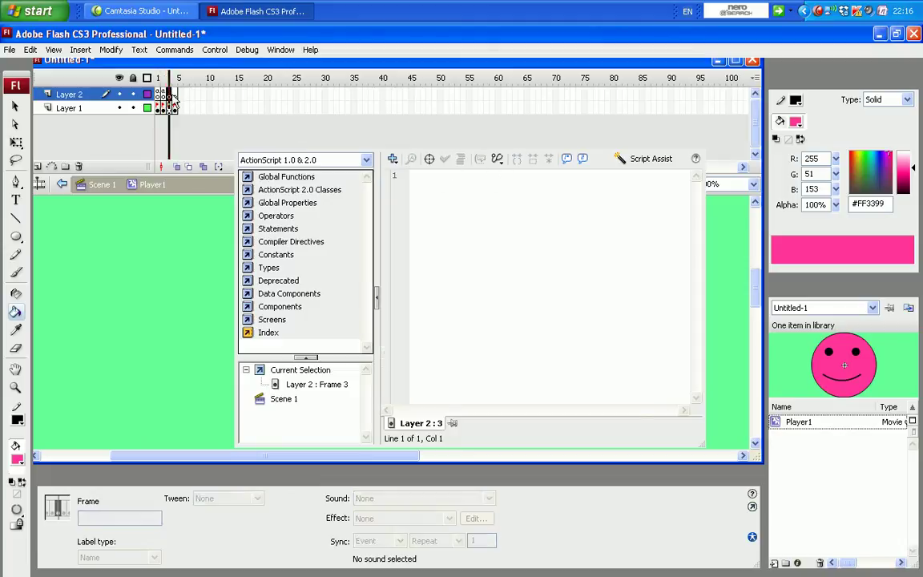
left_click(487, 181)
type("stop();")
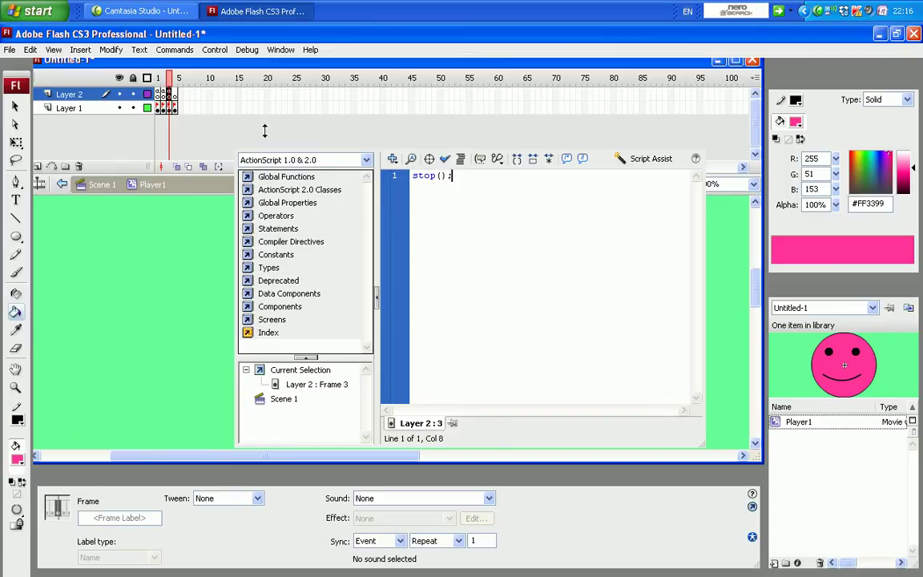
left_click(176, 96)
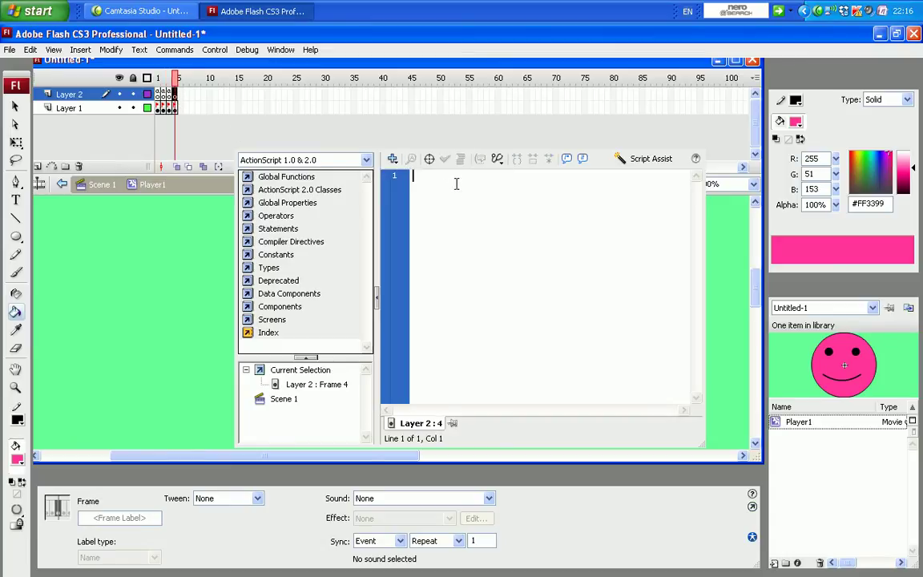
type("stop();")
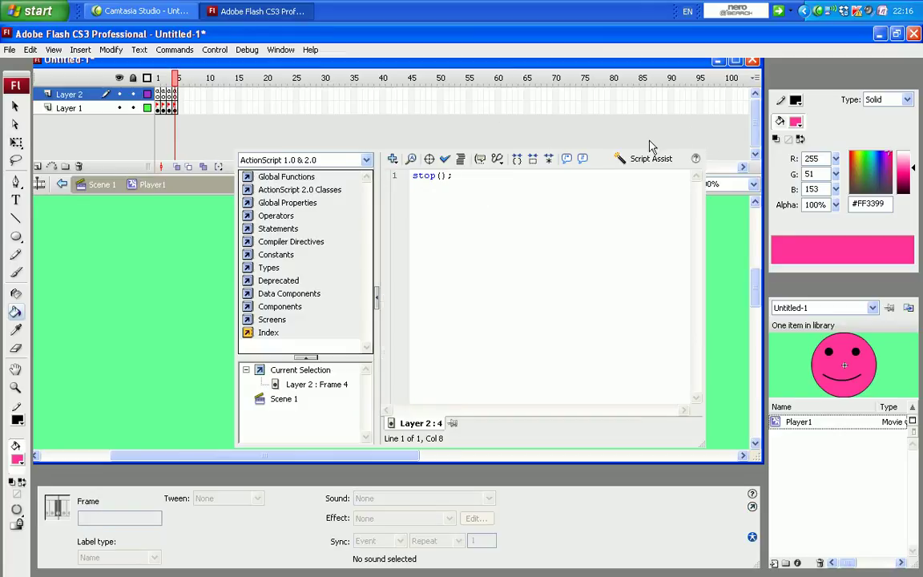
key("F9")
key("F9")
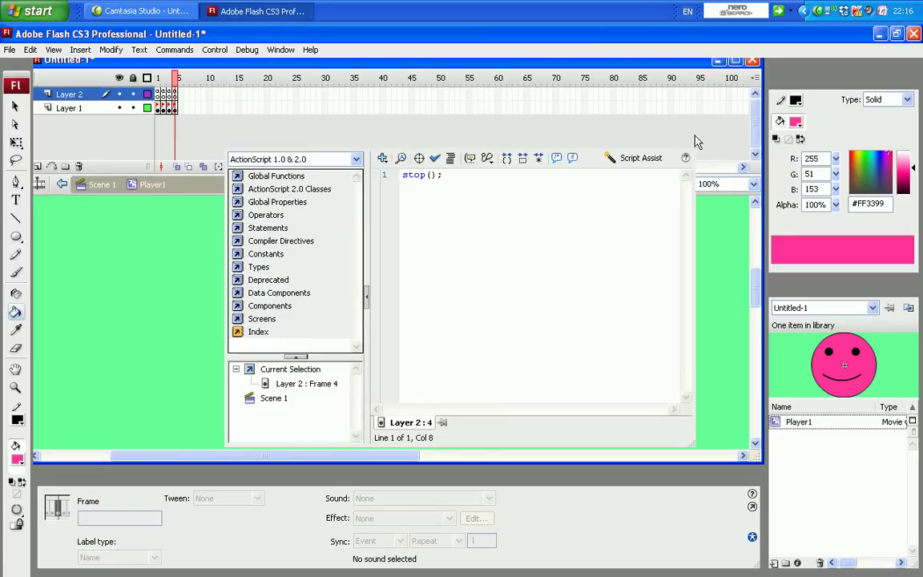
key("F9")
Play the Player1 timeline from frame 1 and check the keyframes of both layers.
left_click(157, 79)
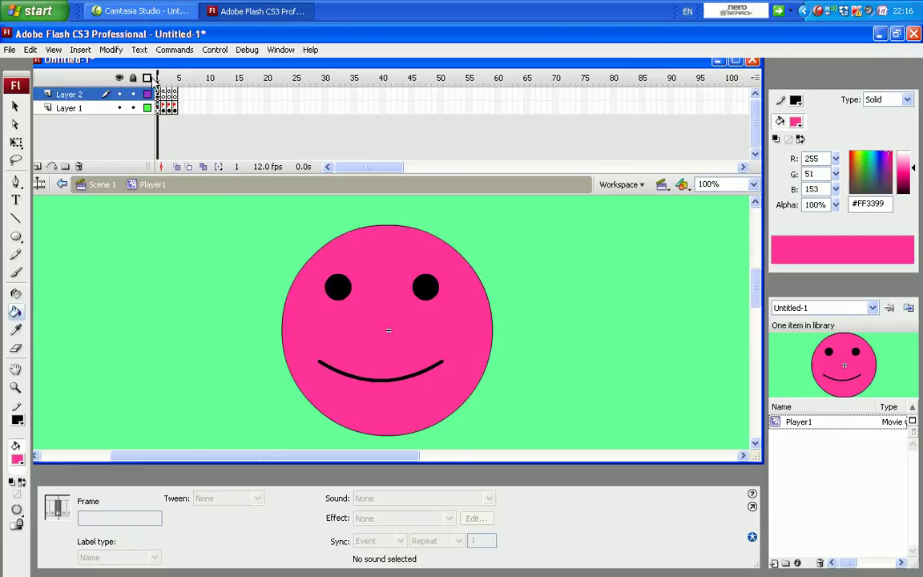
key("Return")
left_click(92, 107)
left_click(82, 91)
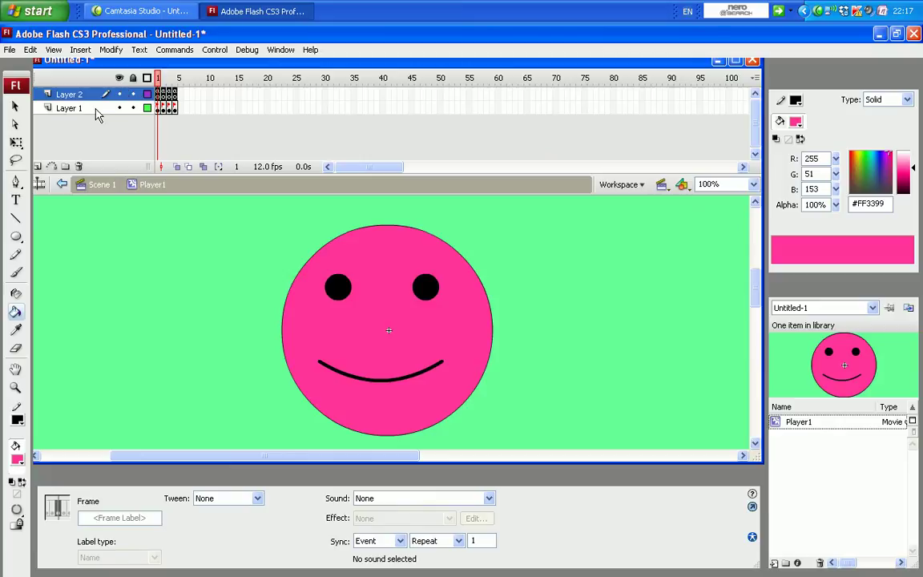
Duplicate the Player1 symbol in the library as a movie clip named "Player2".
left_click(783, 427)
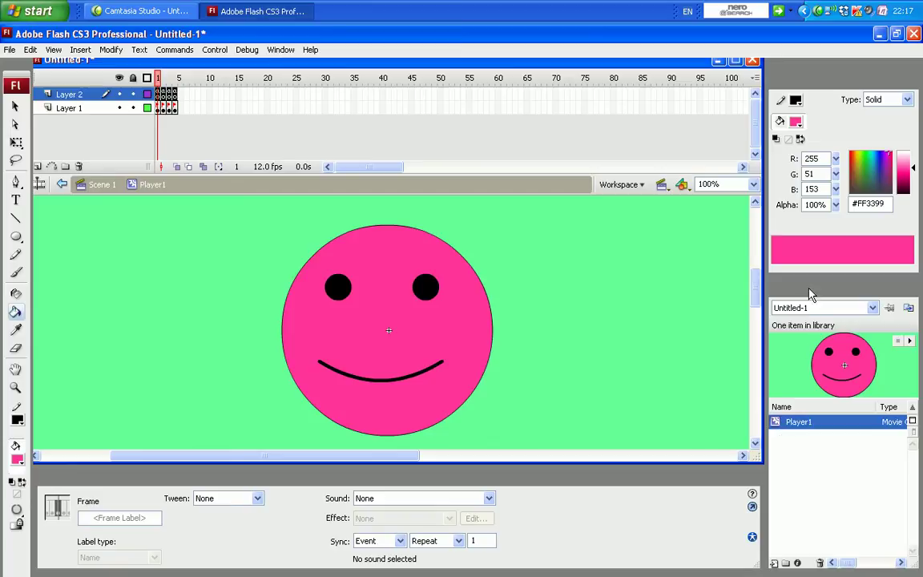
right_click(775, 427)
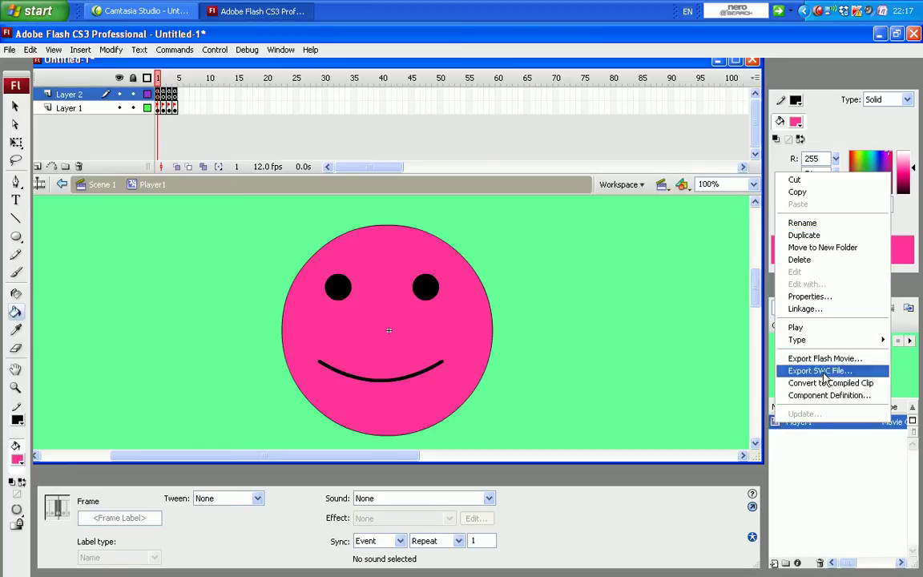
left_click(838, 235)
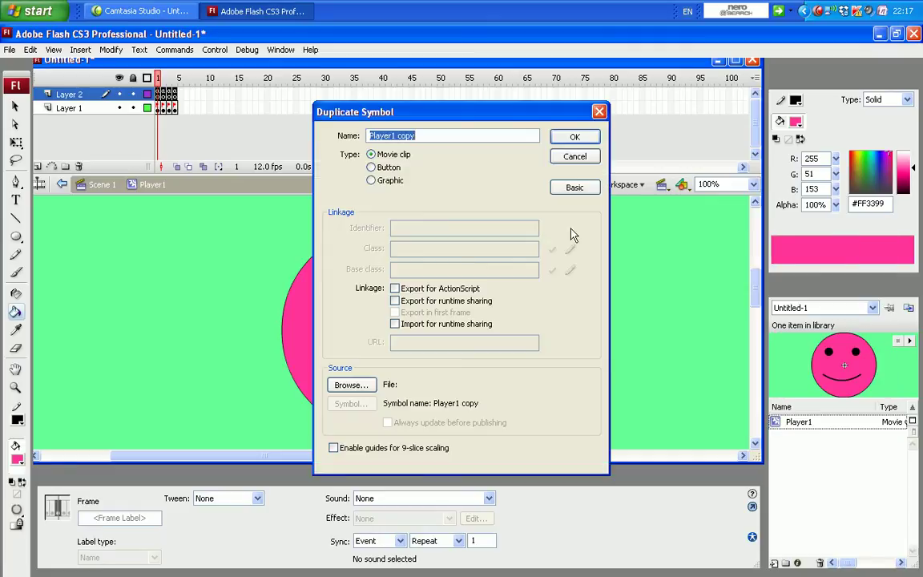
left_click(428, 136)
key("BackSpace")
key("BackSpace")
key("BackSpace")
key("BackSpace")
key("BackSpace")
type("2")
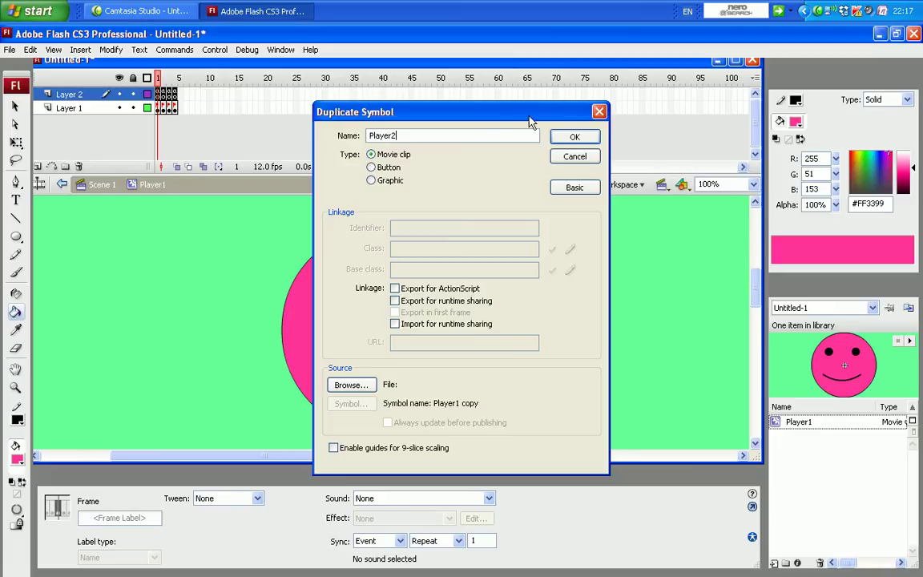
left_click(578, 136)
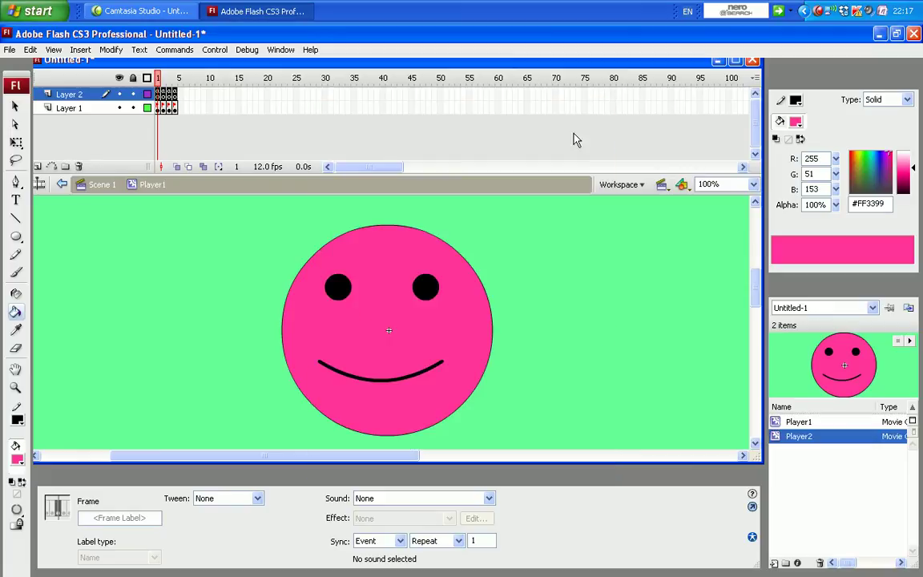
Open the Player2 symbol for editing and recolour the front-view face in frame 1 to #FFCC33.
double_click(781, 436)
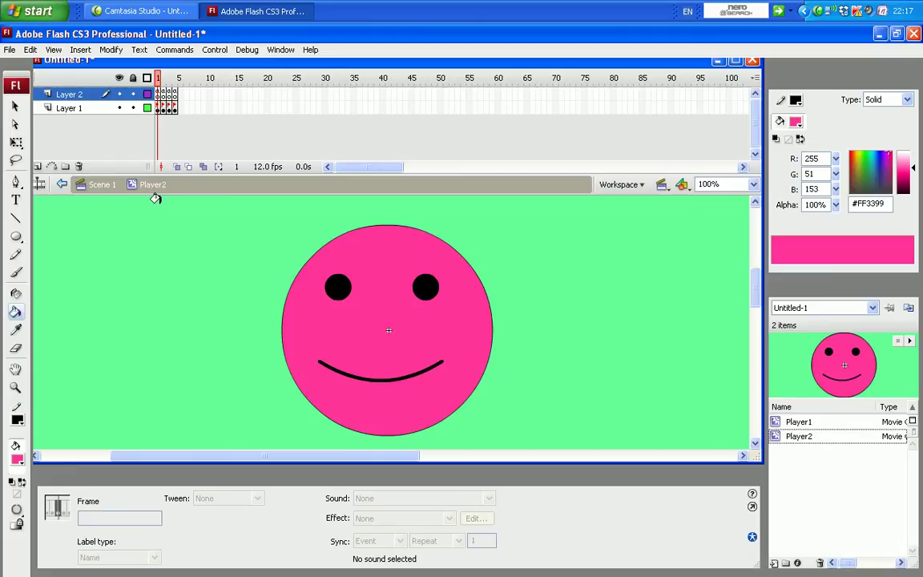
left_click(14, 105)
left_click(181, 212)
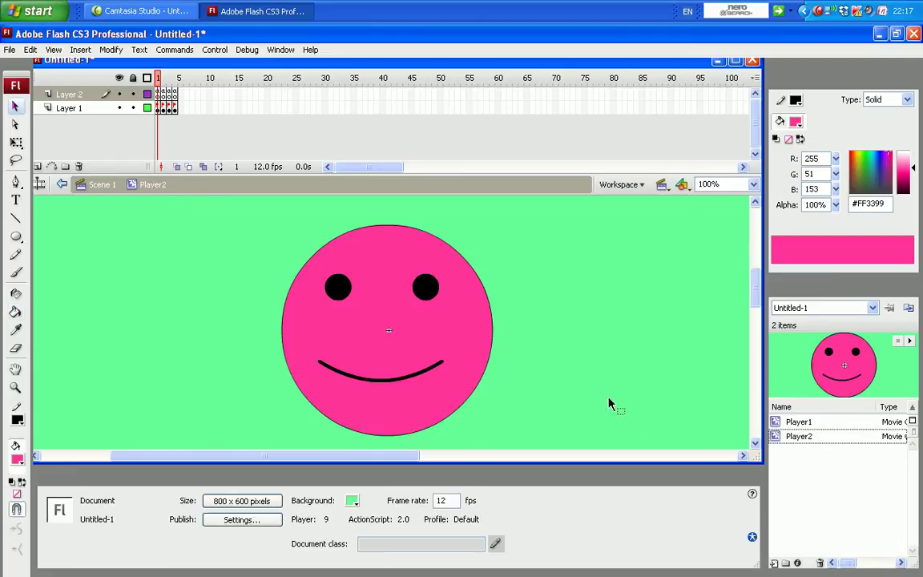
left_click(158, 111)
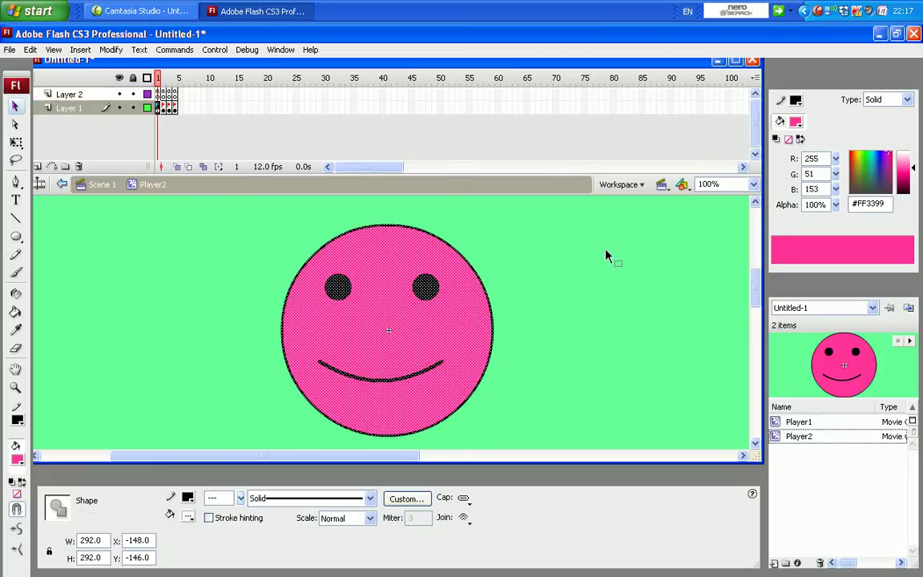
left_click(607, 255)
left_click(404, 346)
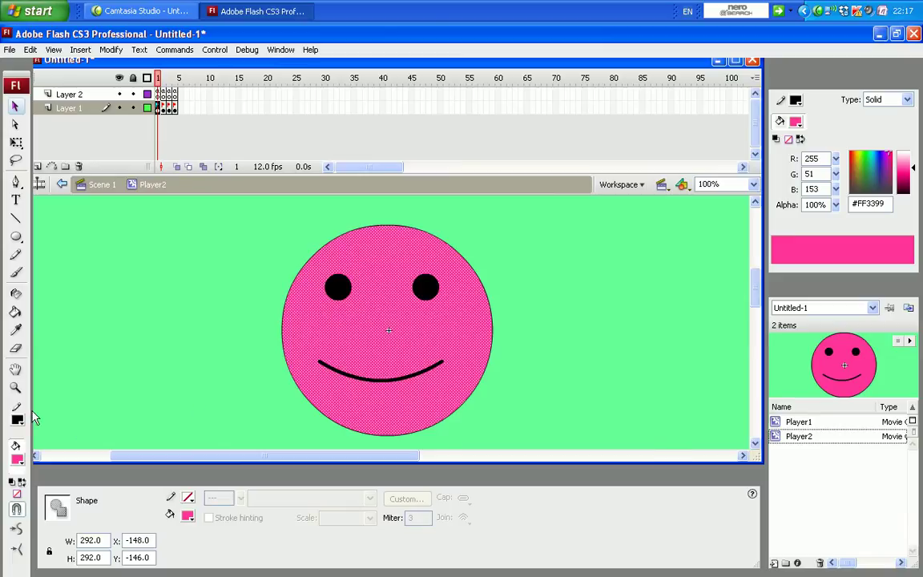
left_click(17, 459)
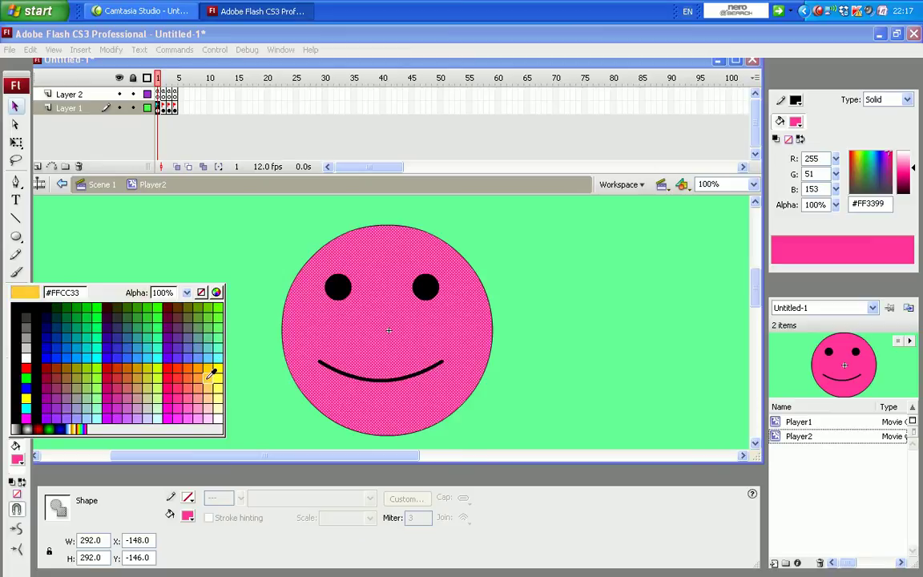
left_click(214, 373)
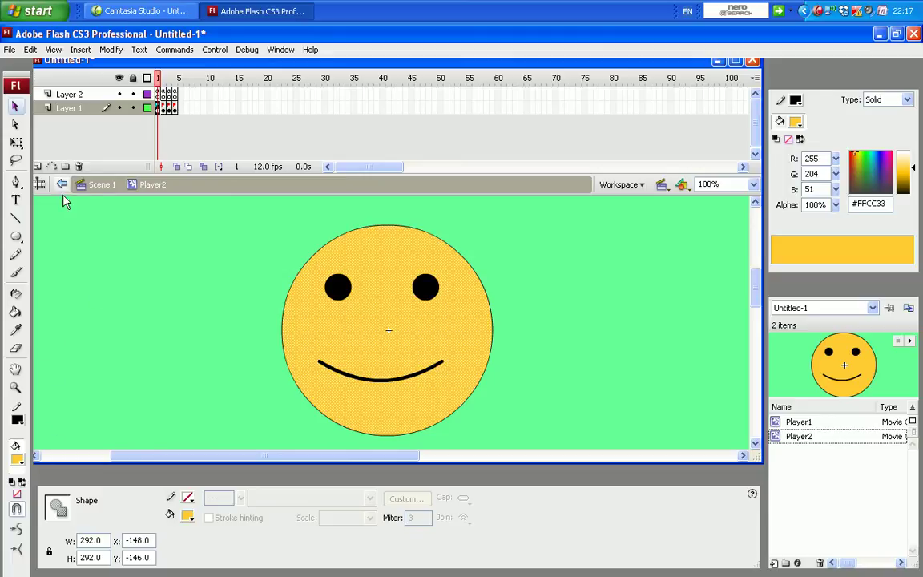
Fill the pink lower part of the back-view head in frame 2 of Player2 with #FFCC33.
left_click(165, 112)
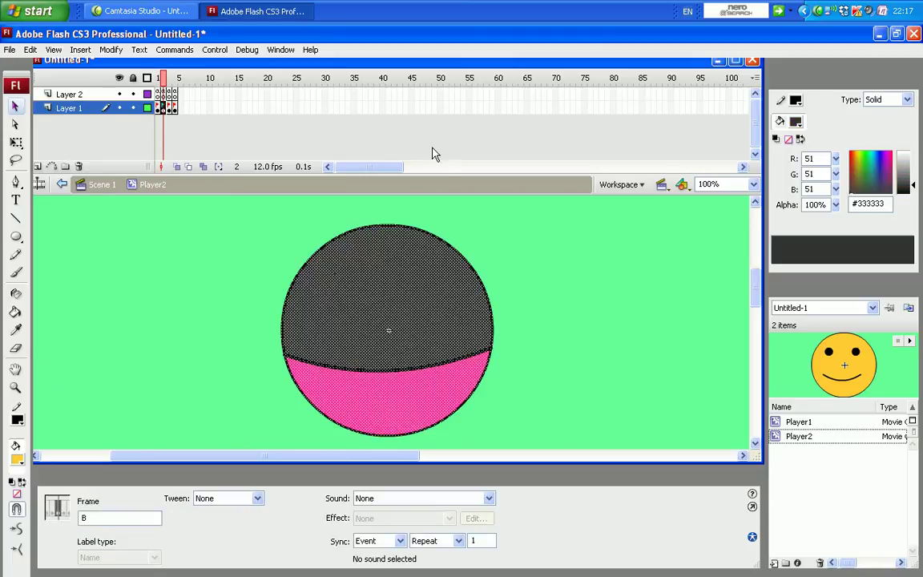
left_click(327, 391)
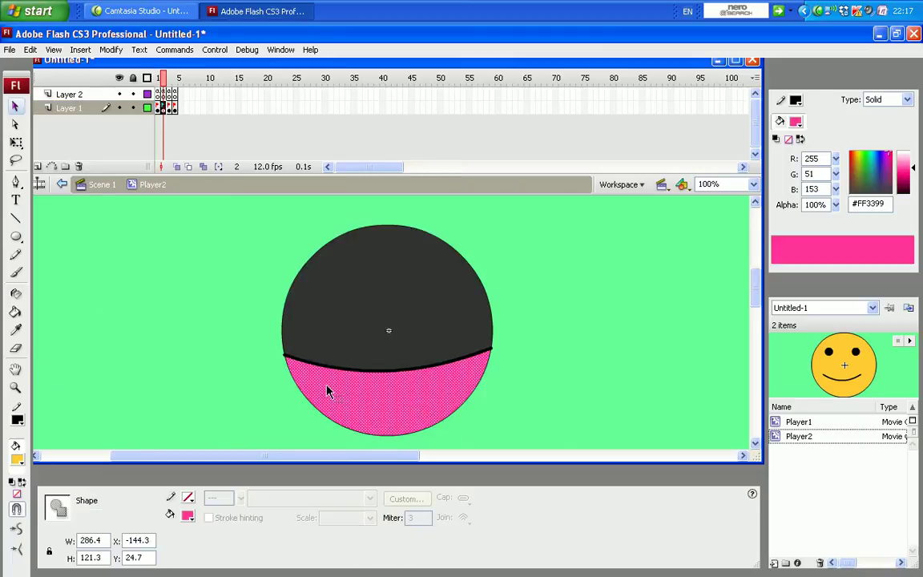
left_click(15, 312)
key("ctrl+z")
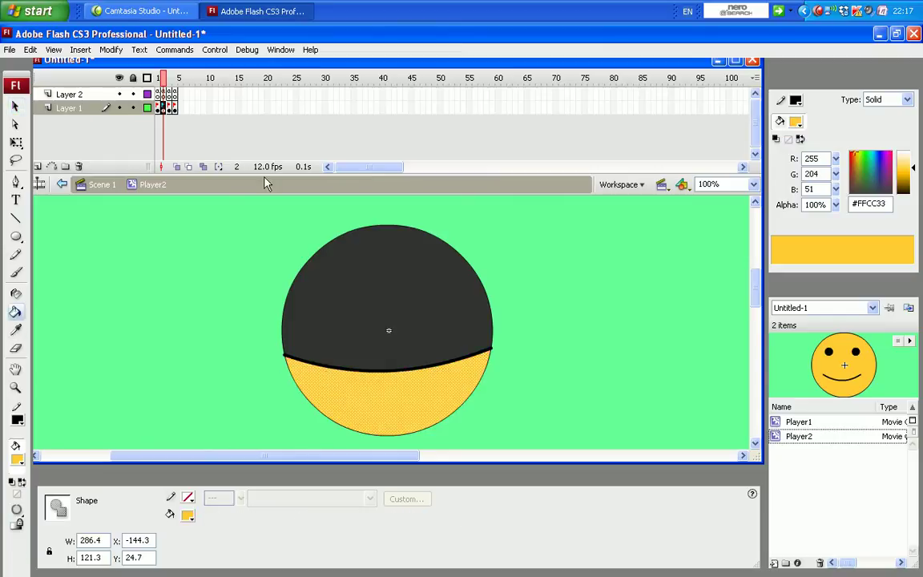
Recolour the face that looks left in frame 3 of Player2 with #FFCC33.
left_click(169, 108)
left_click(14, 106)
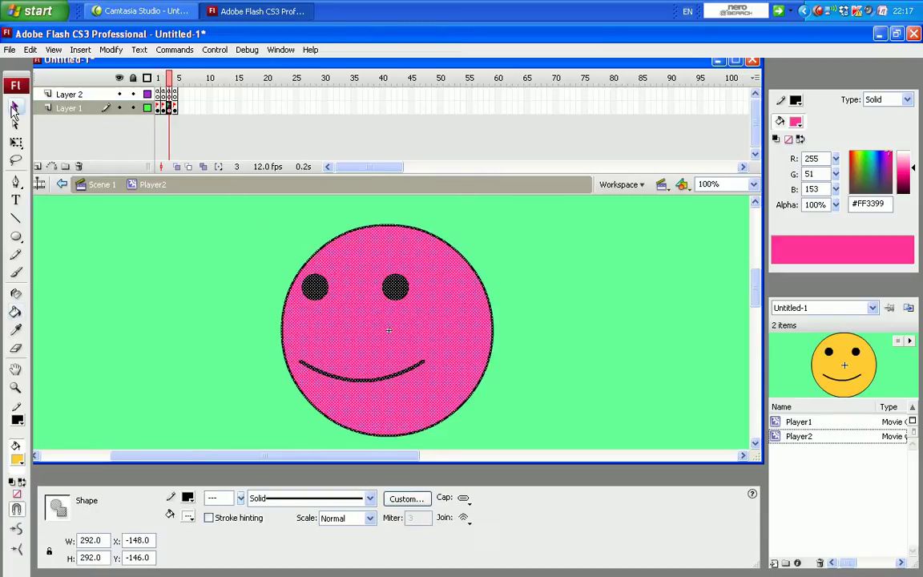
left_click(412, 210)
left_click(449, 290)
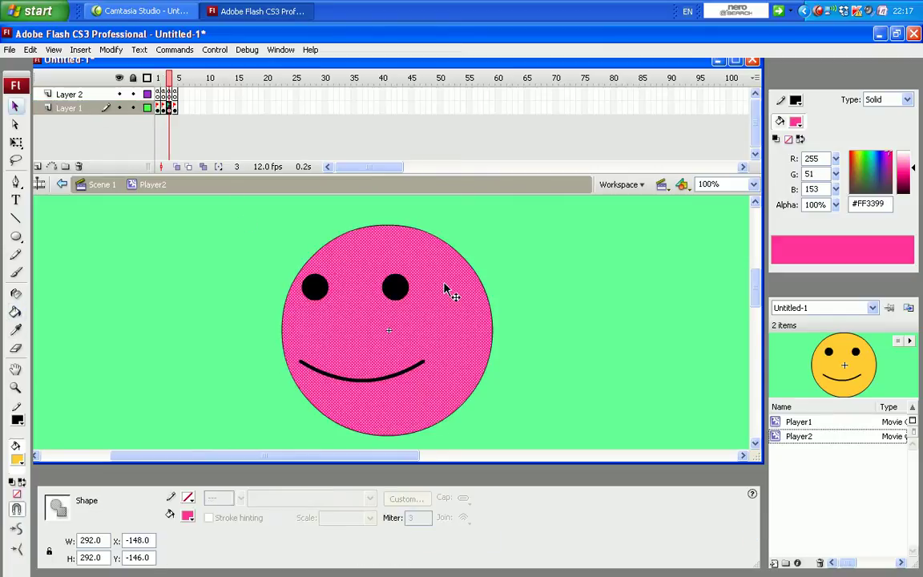
left_click(15, 312)
left_click(321, 327)
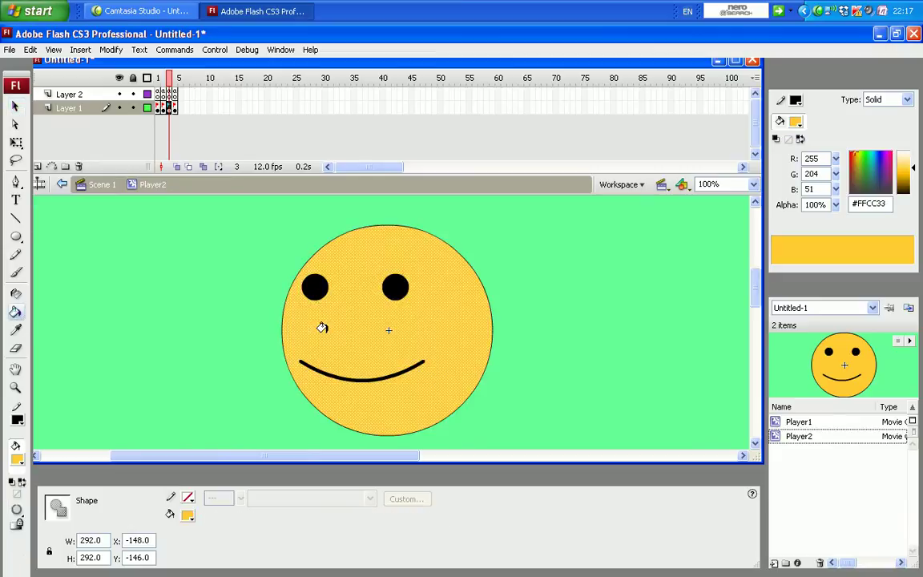
Fill the face that looks right in frame 4 of Player2 with #FFCC33 and scrub the timeline back to frame 1.
left_click(173, 108)
left_click(385, 266)
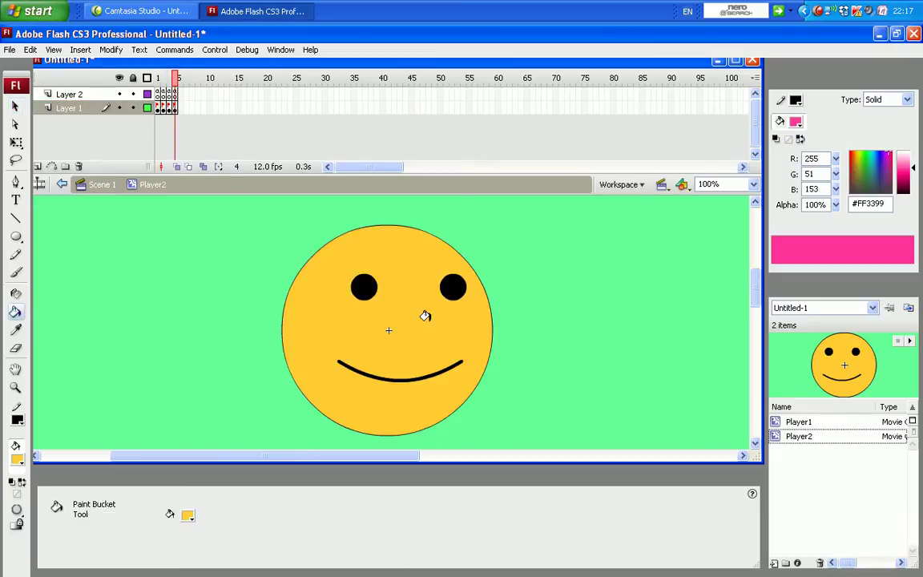
left_click_drag(177, 77, 142, 73)
left_click(18, 106)
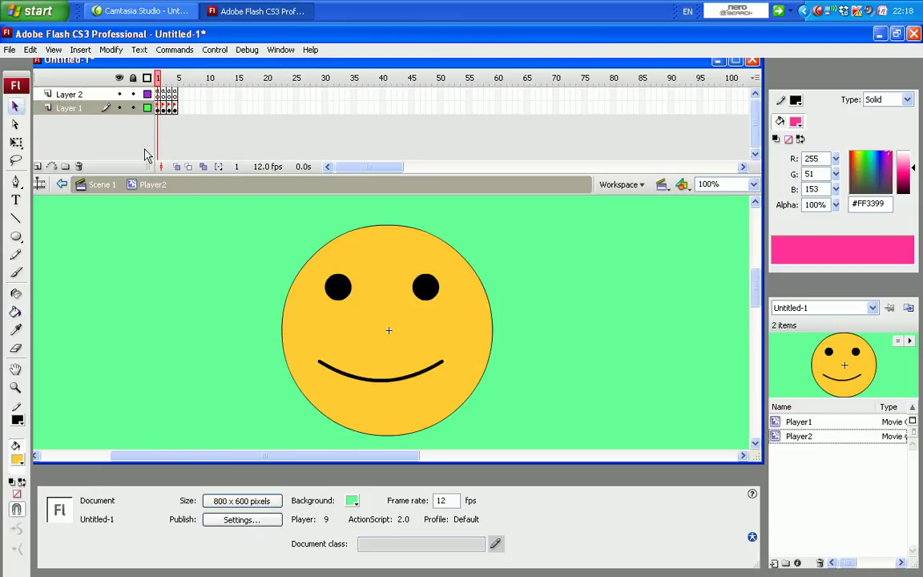
Return to Scene 1 and rename its layer "P1".
left_click(99, 183)
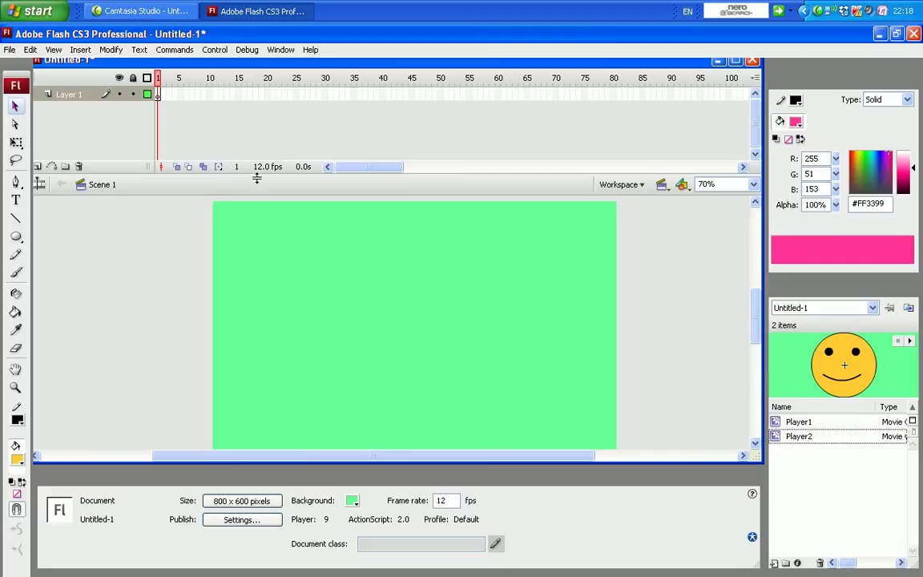
double_click(71, 95)
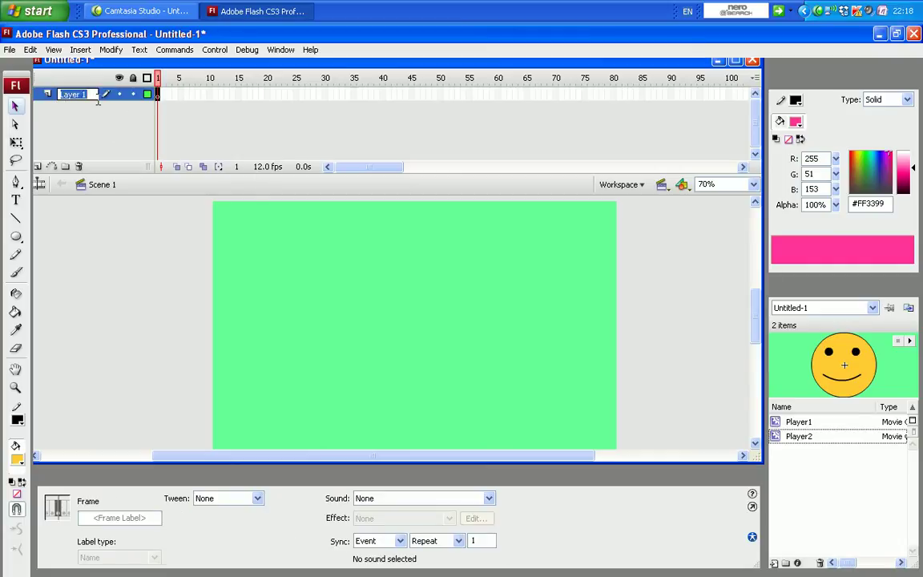
type("P")
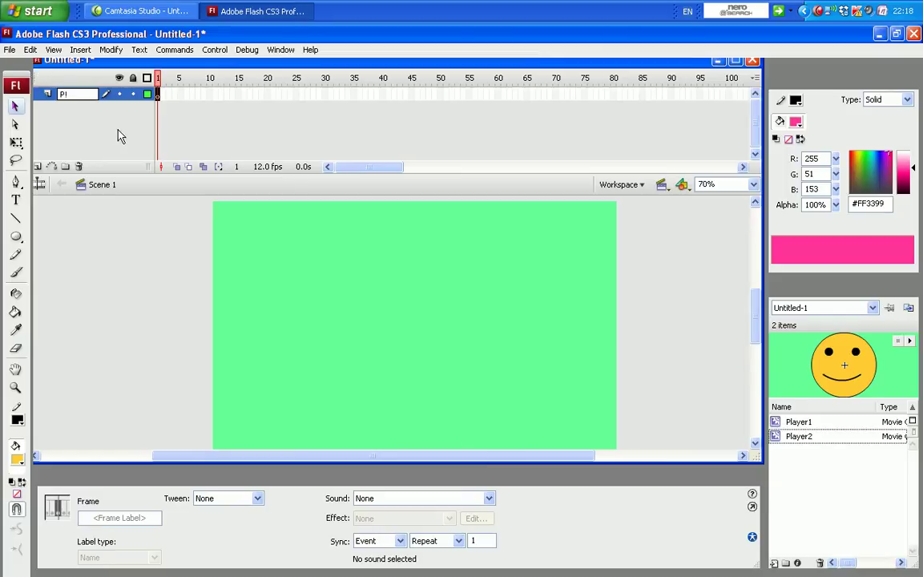
type("1")
left_click(117, 140)
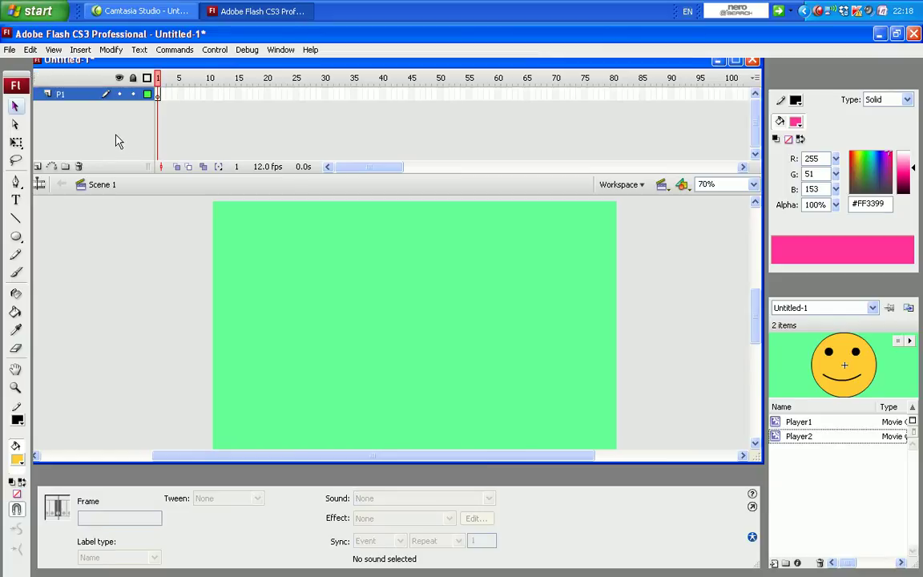
Add a new layer above P1 and name it "P2".
left_click(37, 166)
double_click(74, 95)
type("P2")
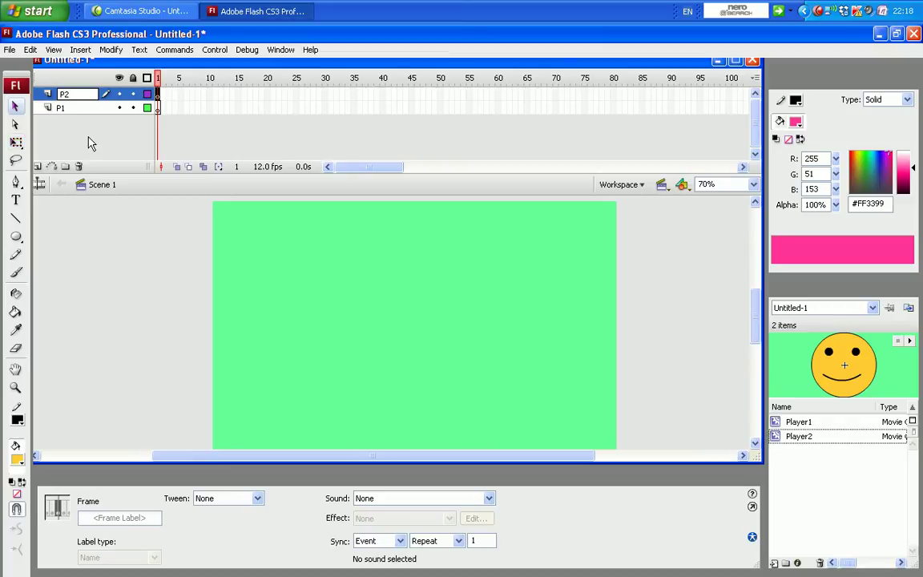
left_click(87, 136)
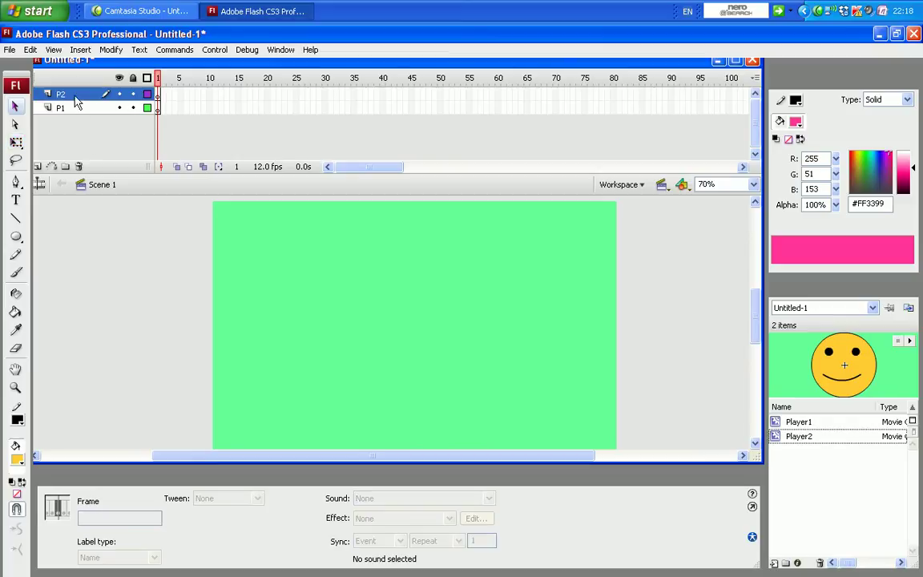
Place Player1 on layer P1 in the left half of the stage and Player2 on layer P2 in the right half.
left_click(88, 110)
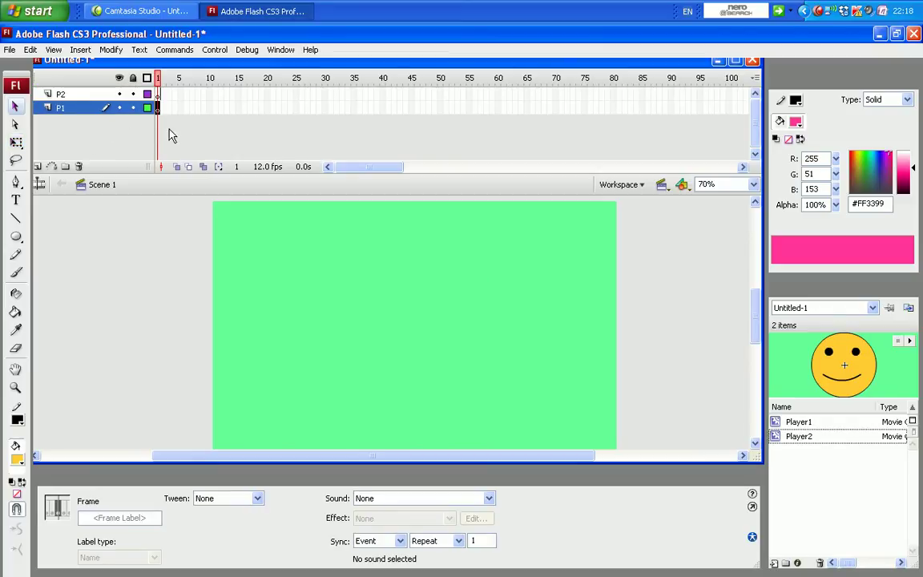
left_click(780, 426)
left_click_drag(781, 428, 314, 329)
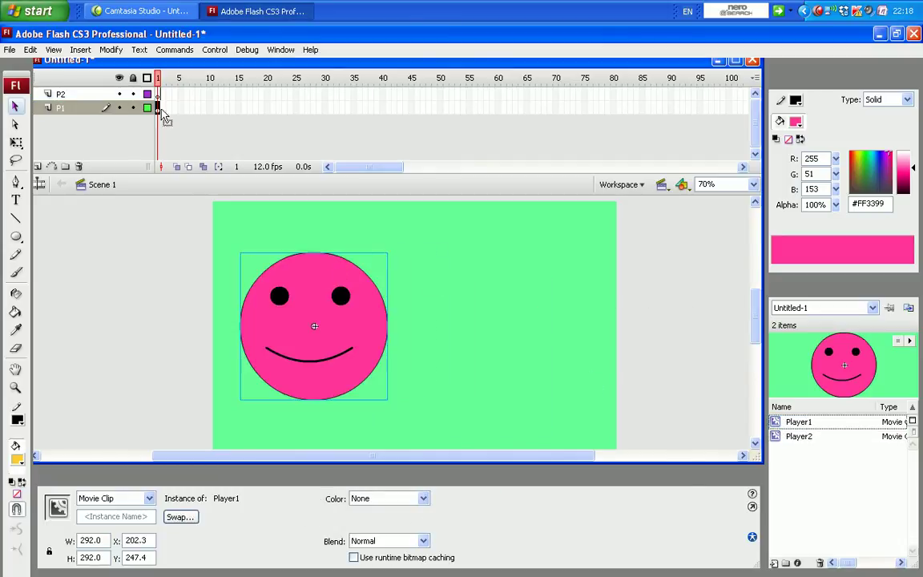
left_click(100, 95)
left_click_drag(775, 436, 519, 336)
Scale both player instances down proportionally to about 172 × 172 pixels with Free Transform.
left_click(373, 332)
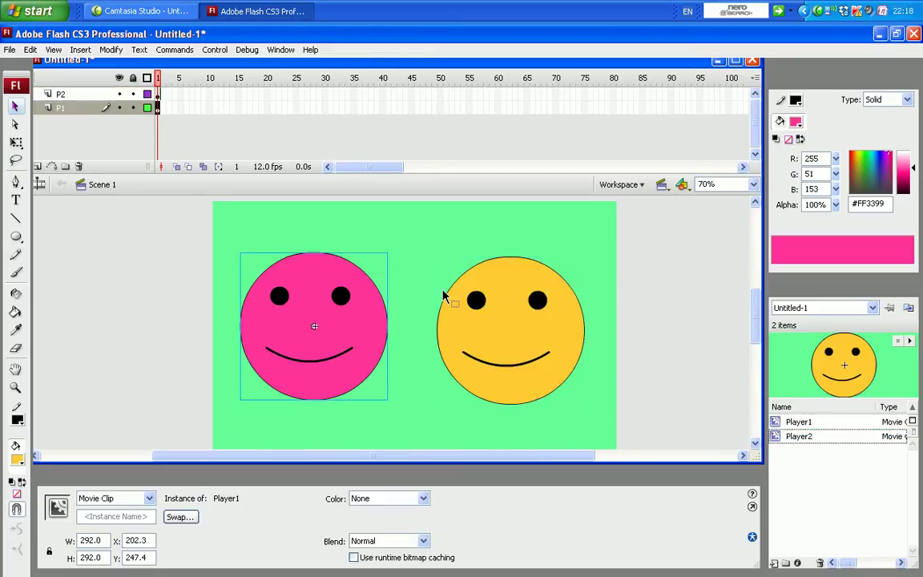
left_click(17, 144)
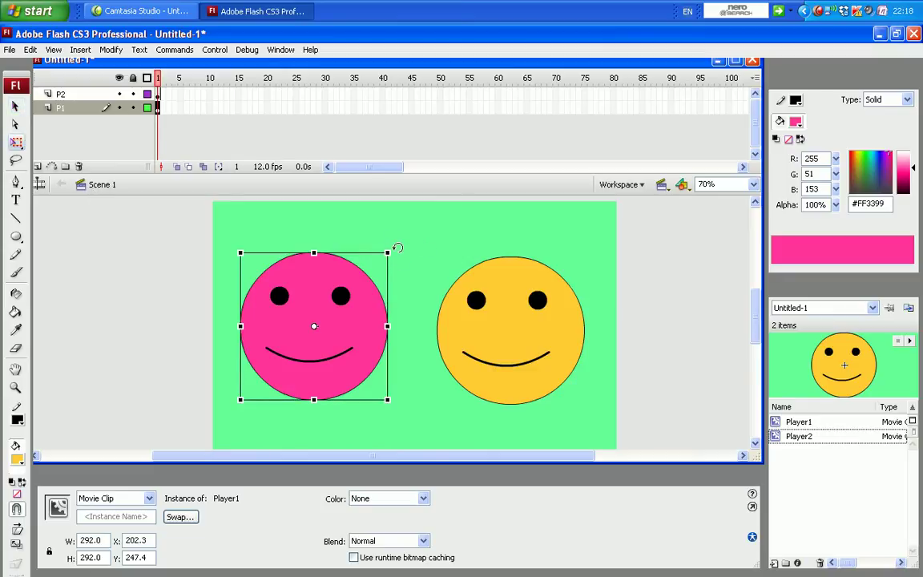
left_click_drag(389, 252, 327, 313)
left_click(497, 318)
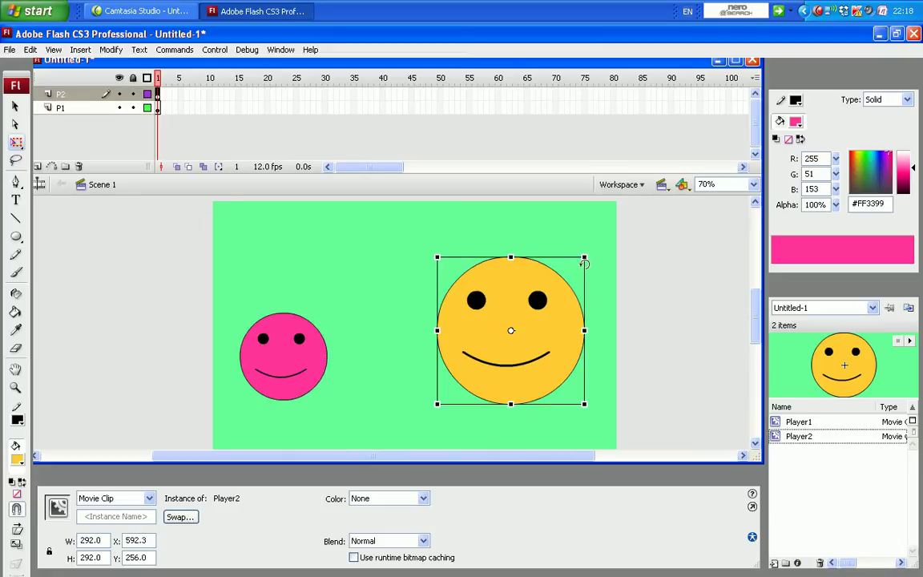
left_click_drag(585, 257, 523, 318)
left_click(624, 346)
Move Player2 and Player1 to opposite sides of the stage, with Player1 at about X 174, Y 307.
left_click_drag(494, 371, 544, 362)
left_click_drag(322, 362, 343, 355)
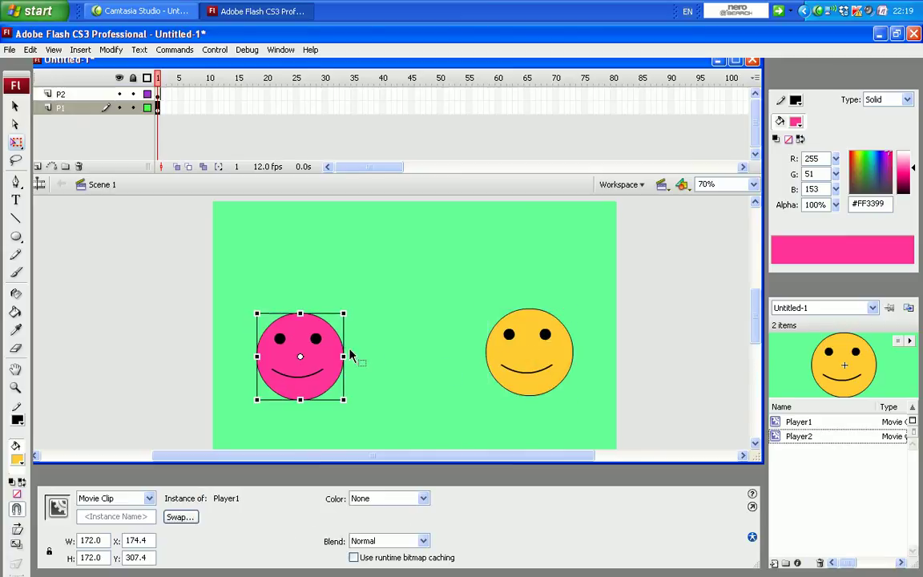
left_click_drag(558, 362, 552, 362)
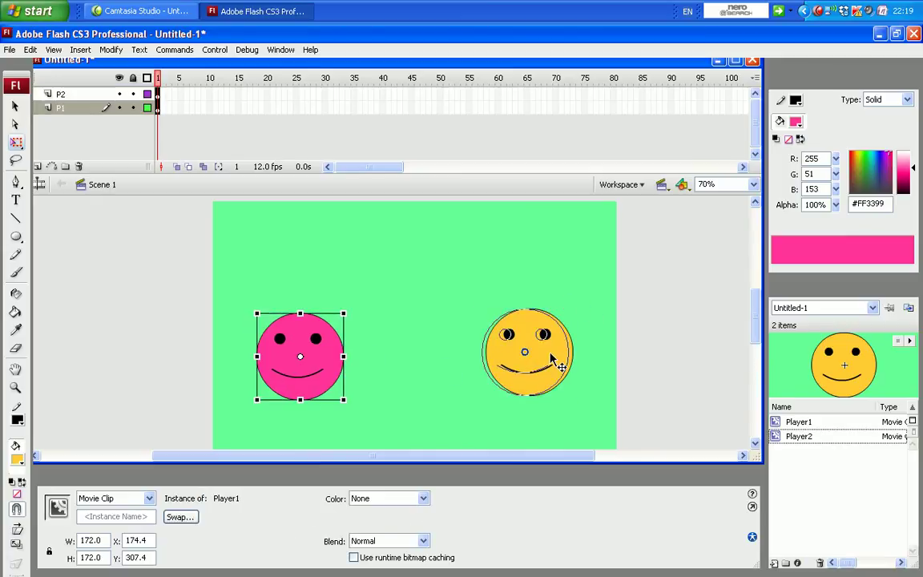
left_click(681, 325)
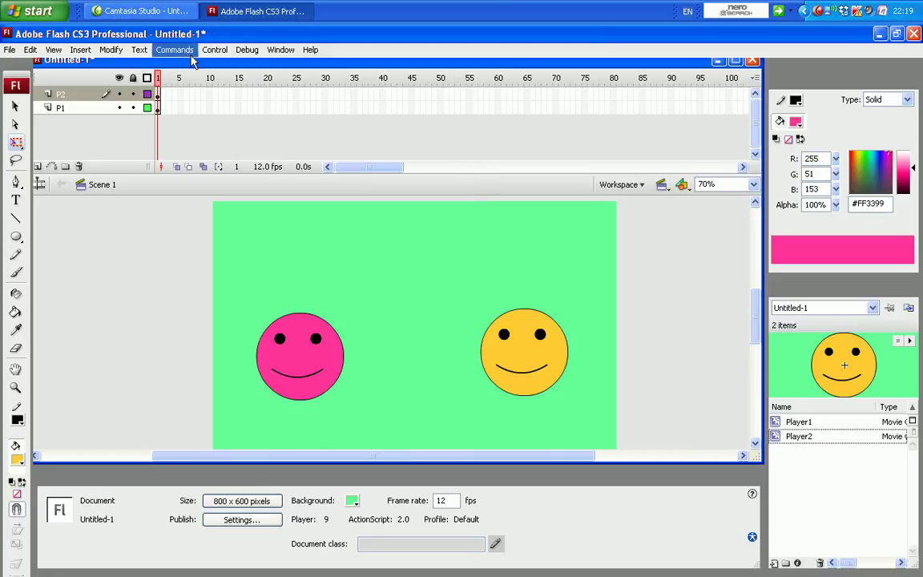
Show the rulers and place a horizontal guide at the upper edge of Player2.
left_click(80, 50)
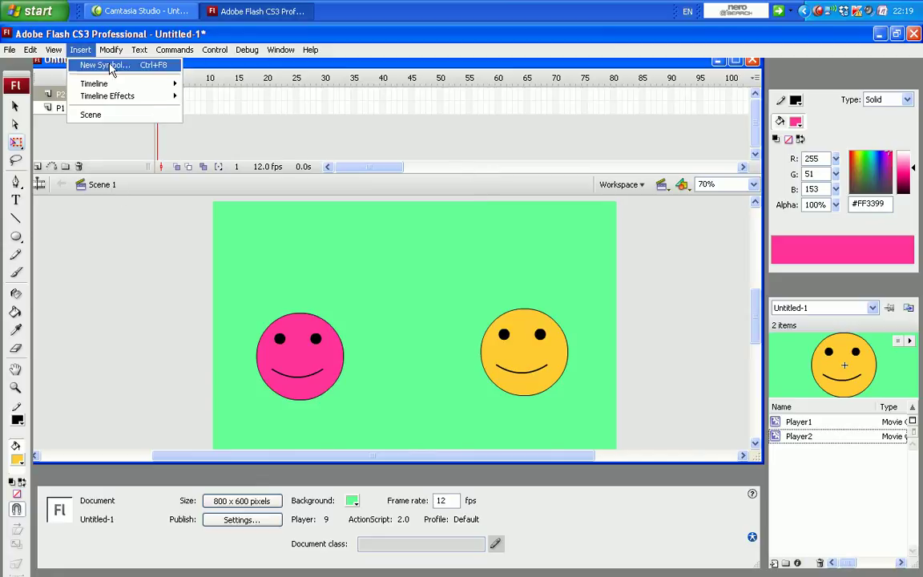
left_click(69, 156)
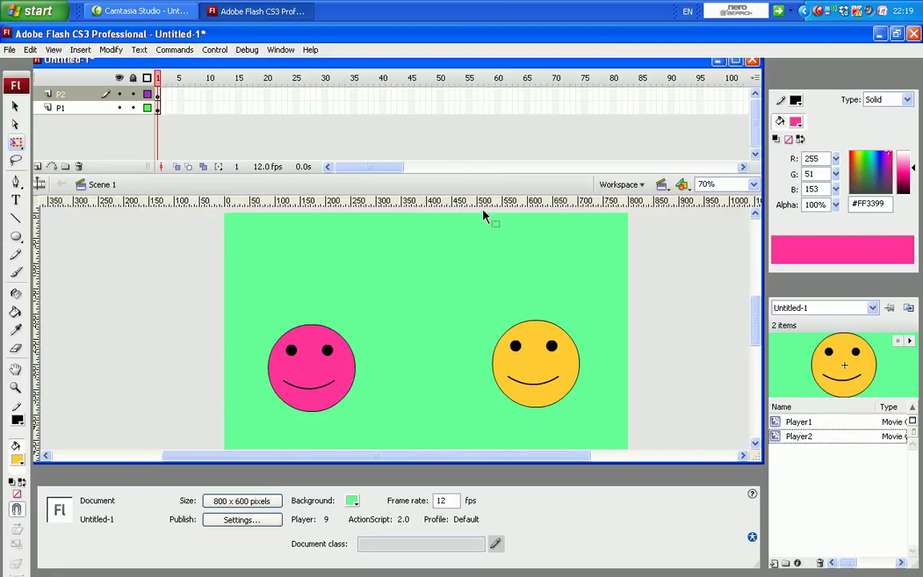
left_click_drag(484, 207, 494, 323)
Nudge Player1 up to Y 298.8 so its upper edge meets the guide.
left_click(344, 373)
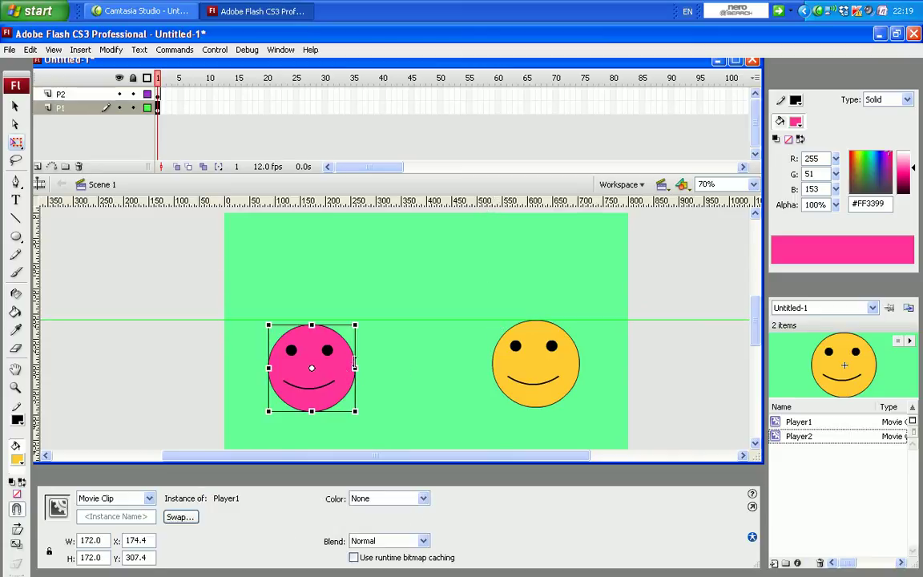
key("Up")
key("Up")
key("Up")
key("Up")
key("Up")
key("Up")
key("Up")
key("Up")
key("Up")
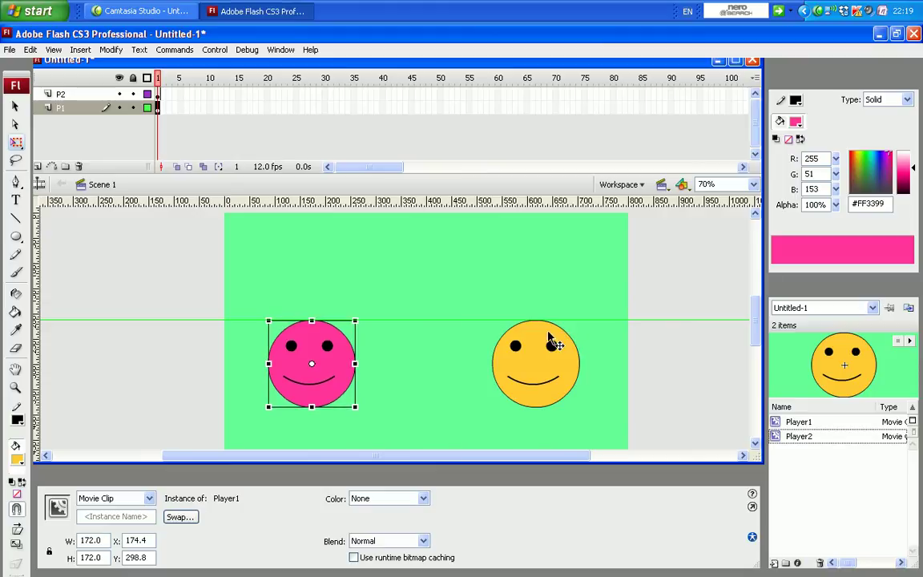
left_click(547, 333)
left_click(694, 303)
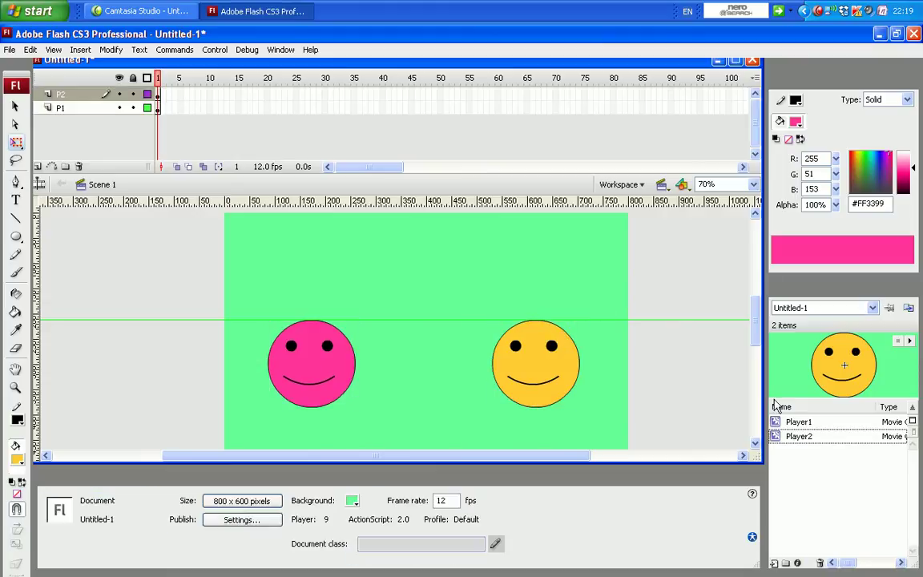
Check which player instance sits on each of the layers P2 and P1.
left_click(158, 93)
left_click(158, 107)
left_click(92, 96)
left_click(97, 113)
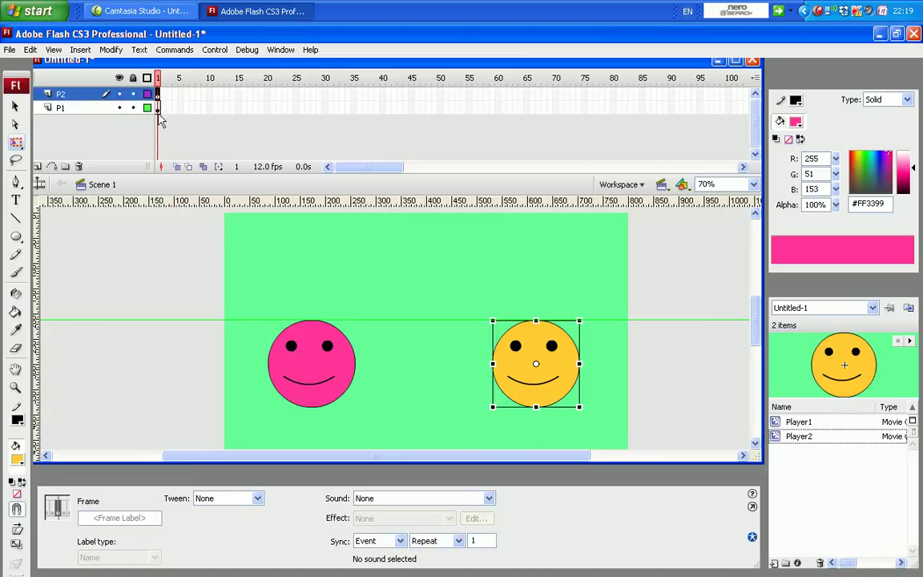
left_click(192, 243)
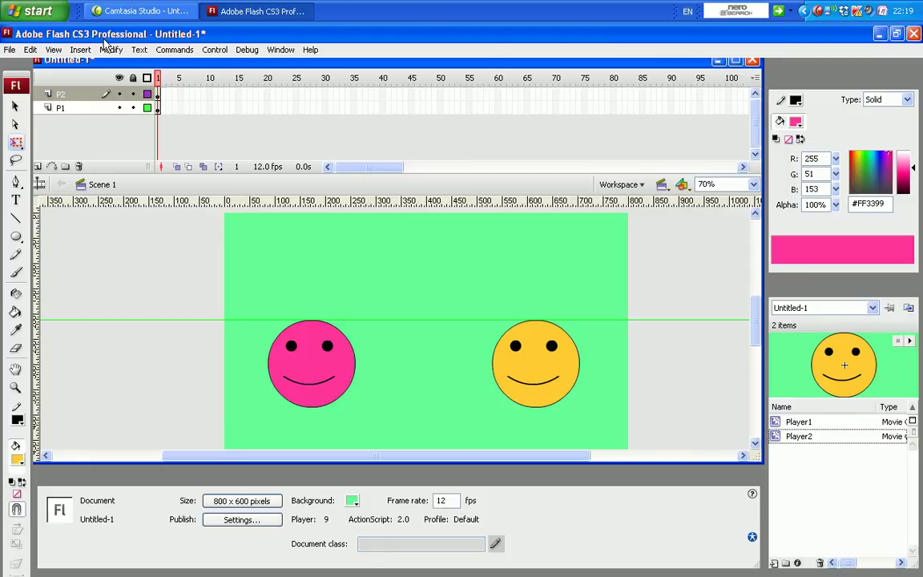
Open ActionScript-Game.txt from the FlasGame desktop folder in Notepad and view the Player1 and Player2 scripts.
left_click(34, 11)
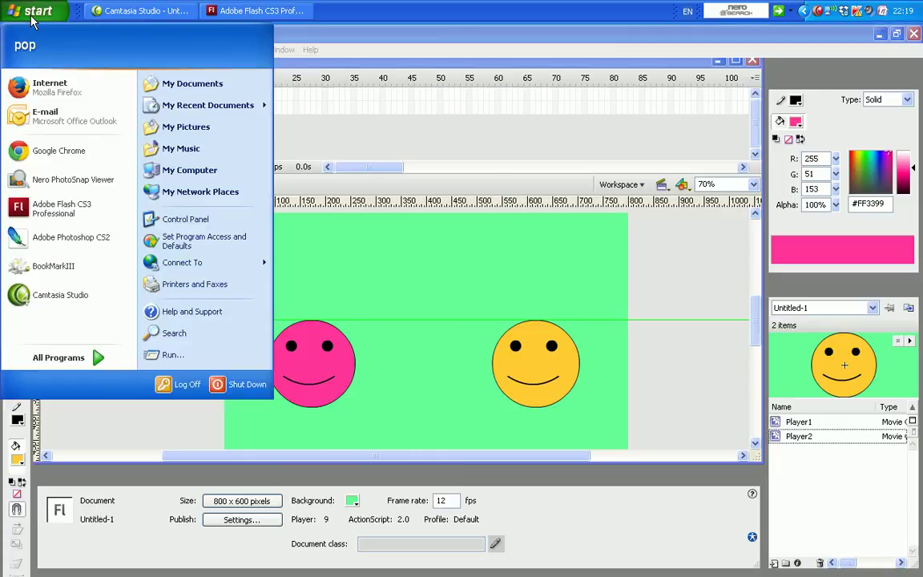
left_click(524, 42)
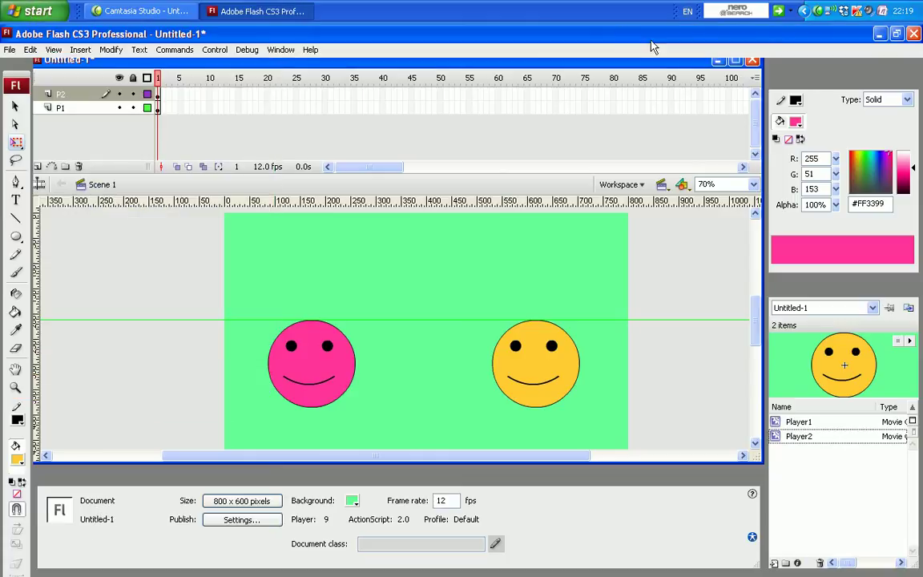
left_click(880, 36)
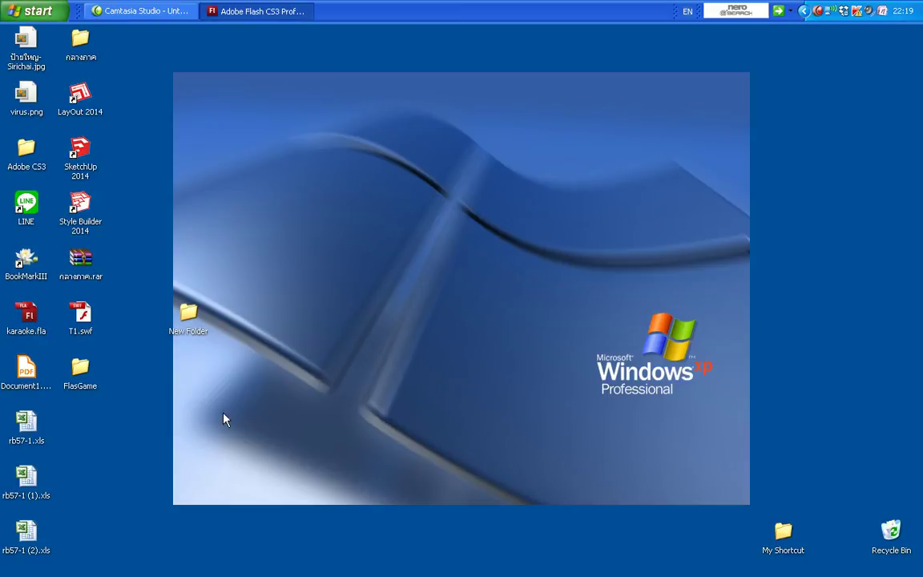
double_click(80, 367)
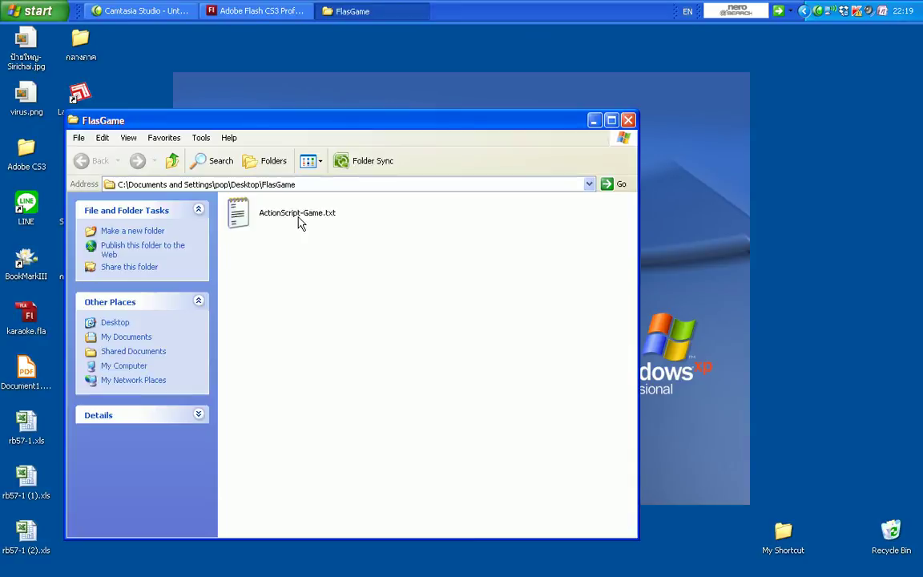
double_click(236, 207)
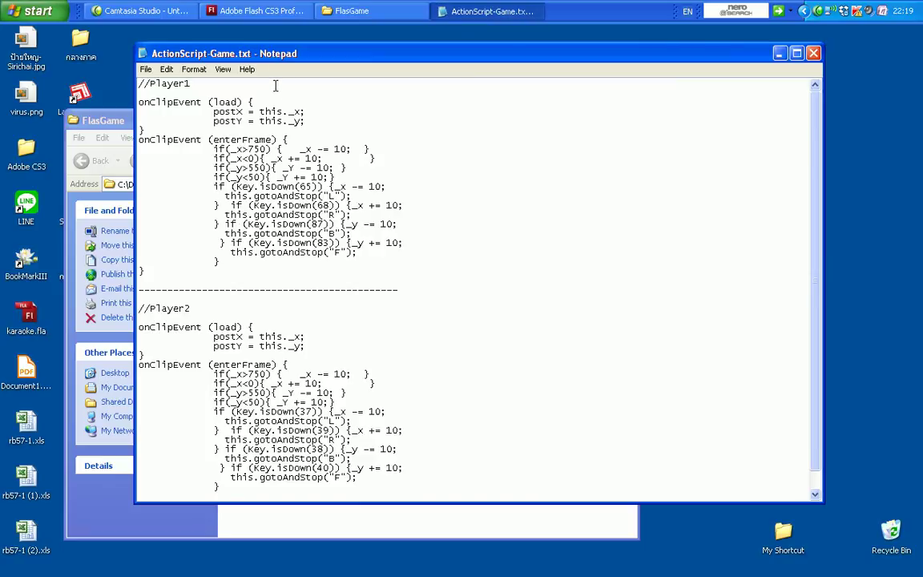
left_click_drag(259, 50, 244, 44)
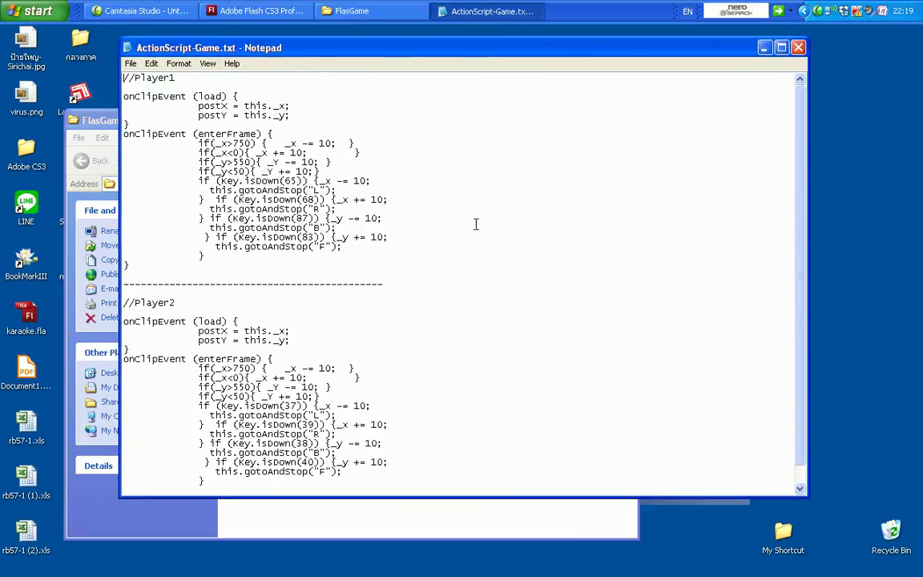
left_click_drag(801, 336, 807, 291)
Switch to Flash, select the Player1 instance on layer P1 and open its Actions.
left_click(255, 11)
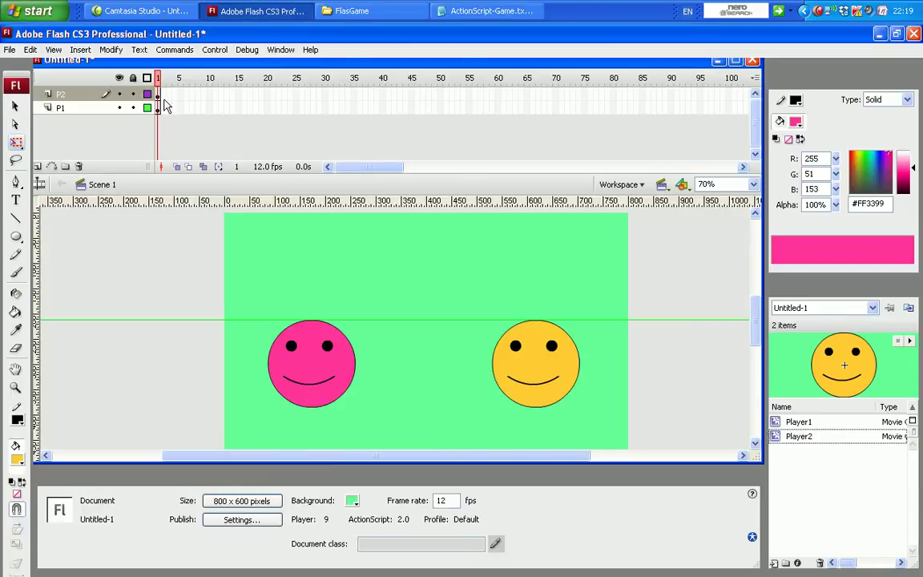
left_click(84, 107)
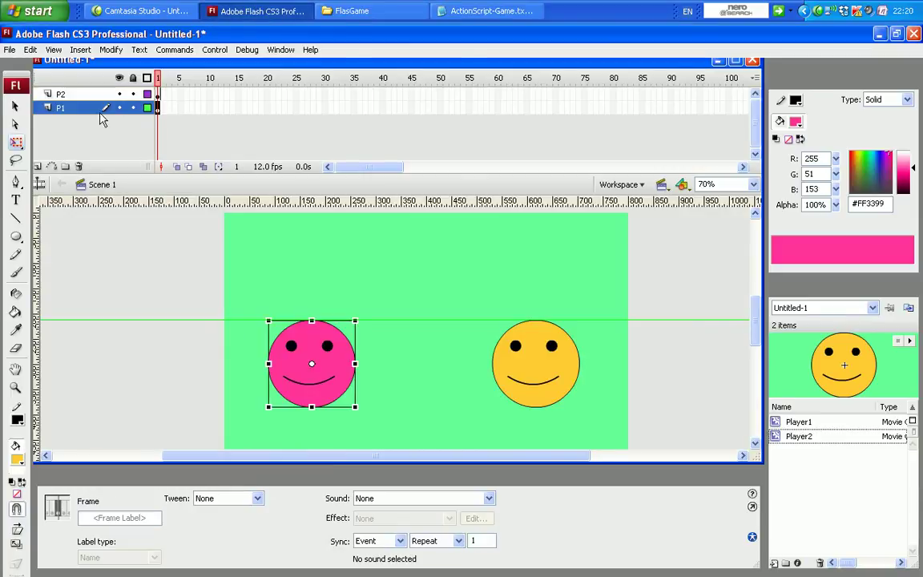
left_click_drag(172, 284, 408, 439)
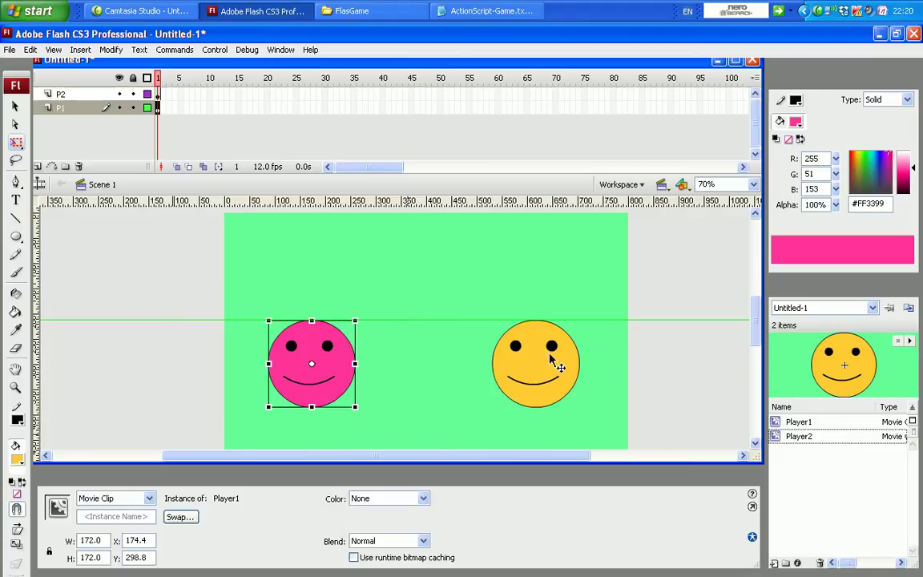
left_click_drag(760, 346, 760, 359)
left_click_drag(180, 263, 425, 411)
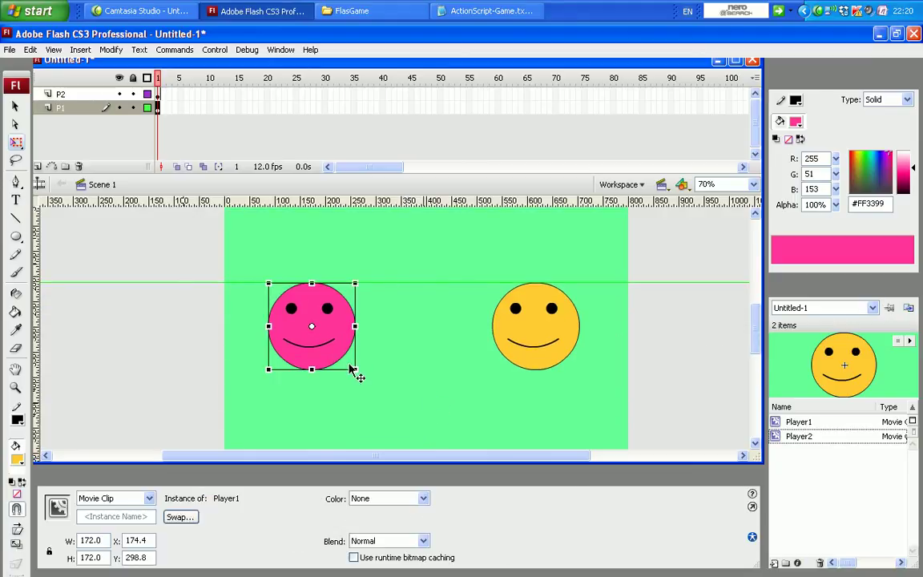
left_click(280, 50)
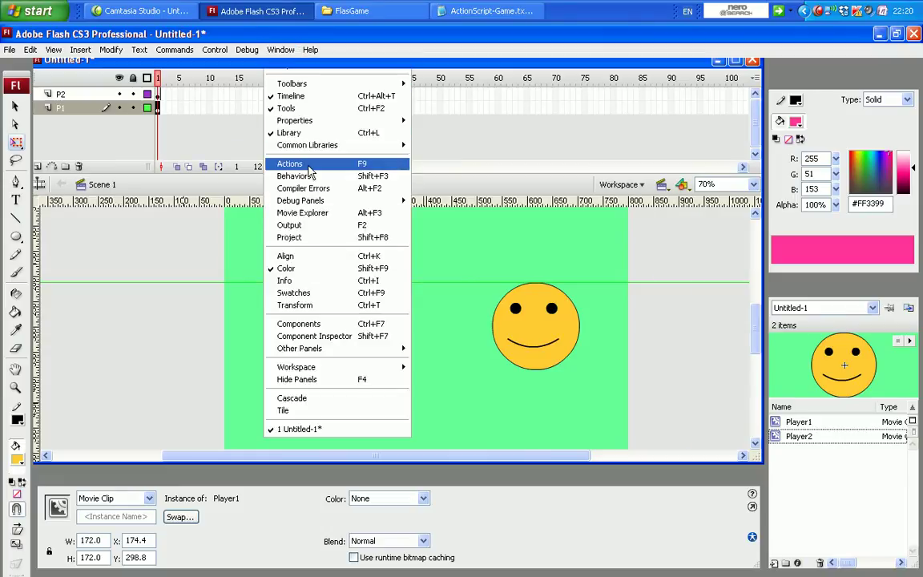
left_click(298, 164)
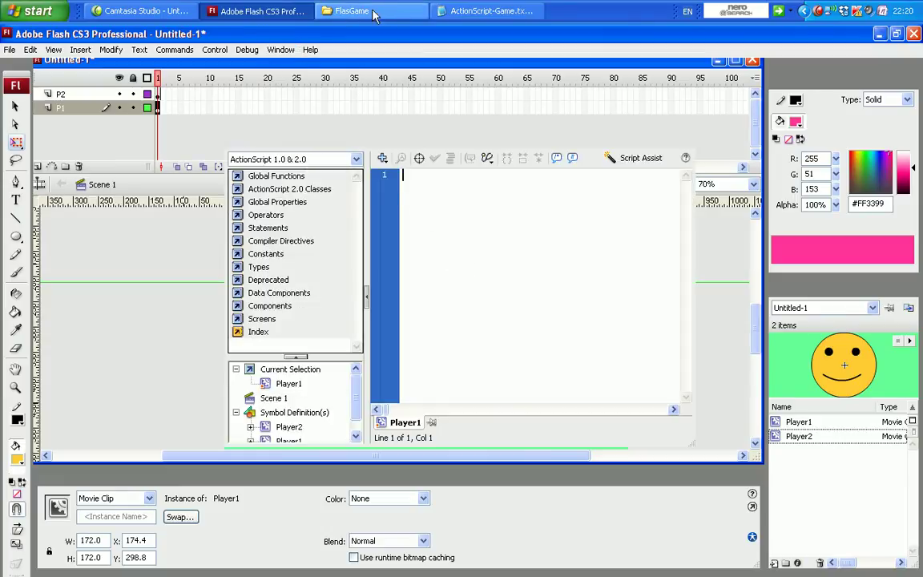
Switch to Notepad and copy the whole Player1 script, from the //Player1 comment to its closing brace.
left_click(484, 11)
left_click_drag(124, 78, 229, 262)
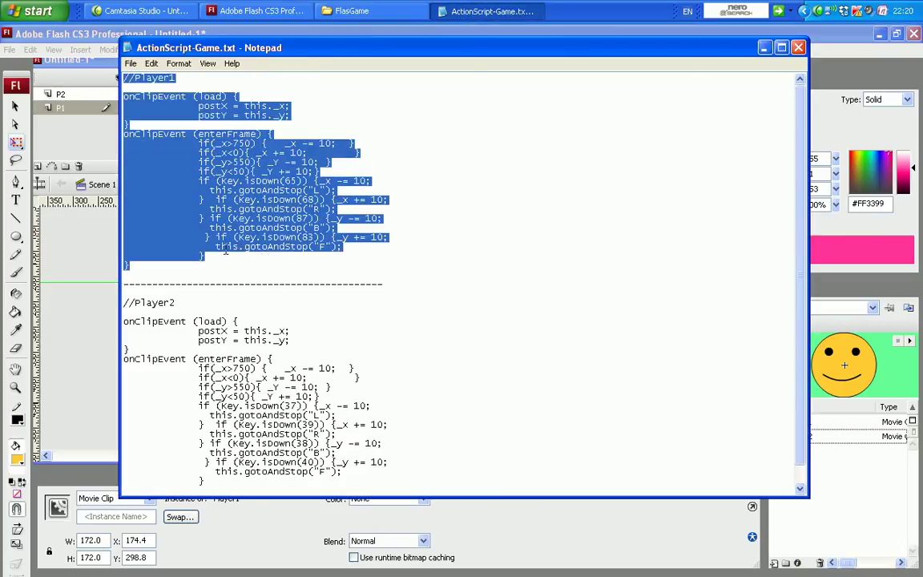
left_click(175, 78)
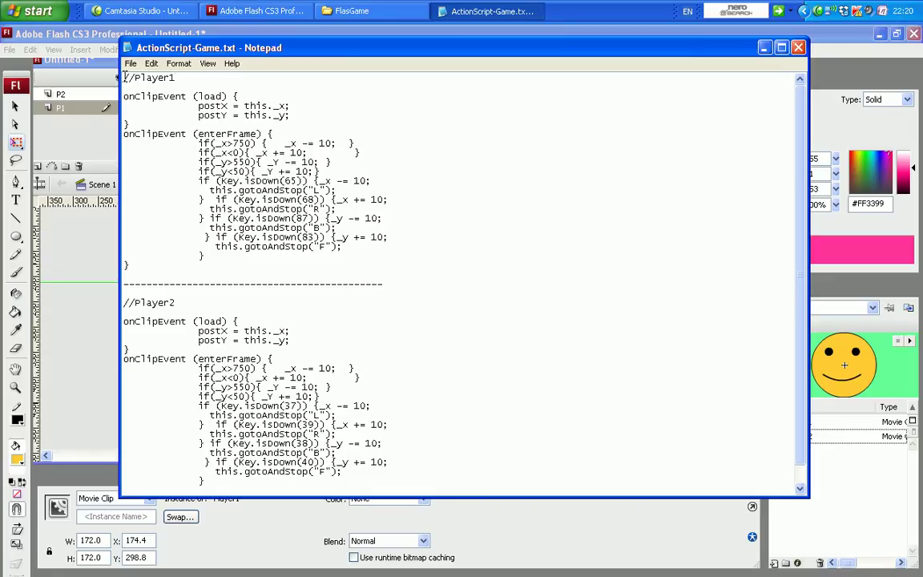
left_click_drag(124, 77, 453, 261)
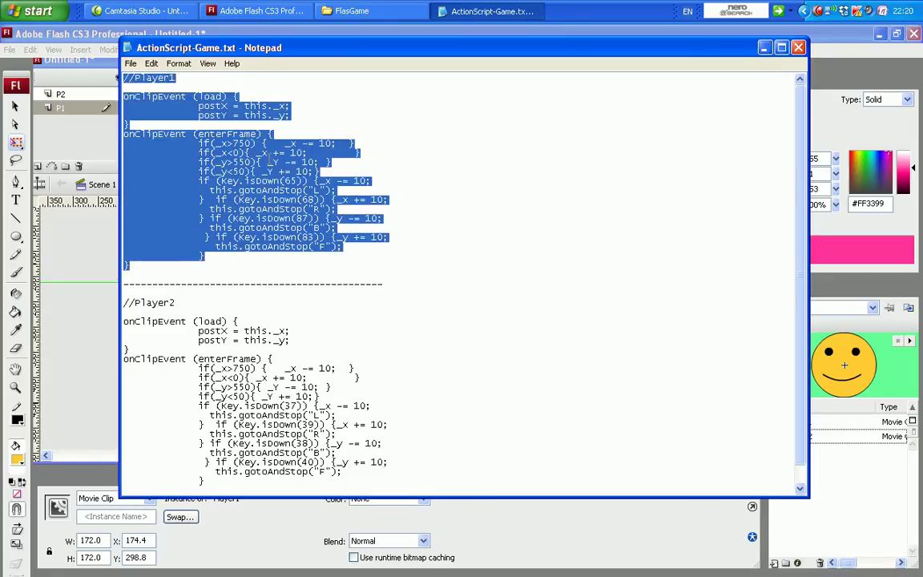
right_click(270, 153)
left_click(290, 197)
Return to Flash and paste the copied script into the Player1 instance's Actions.
left_click(763, 47)
left_click(426, 187)
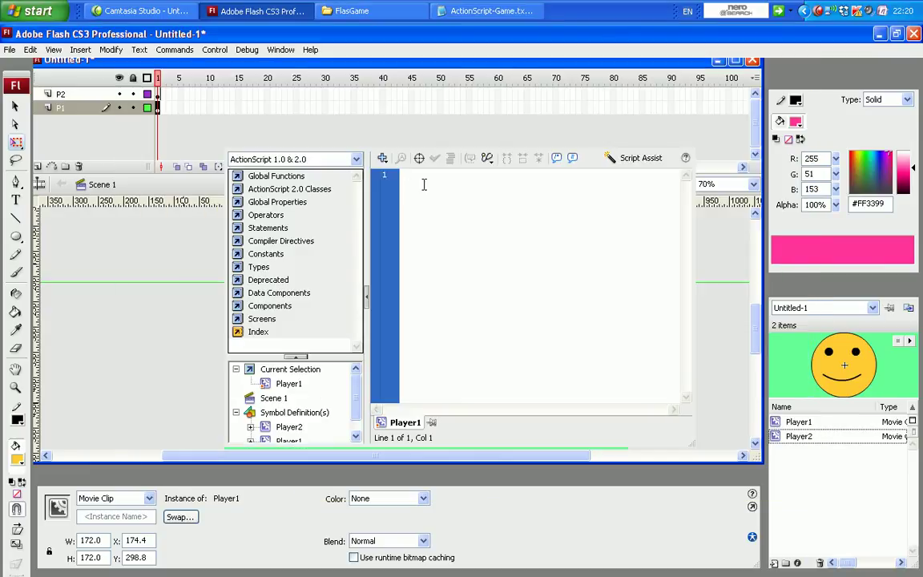
right_click(423, 181)
left_click(457, 262)
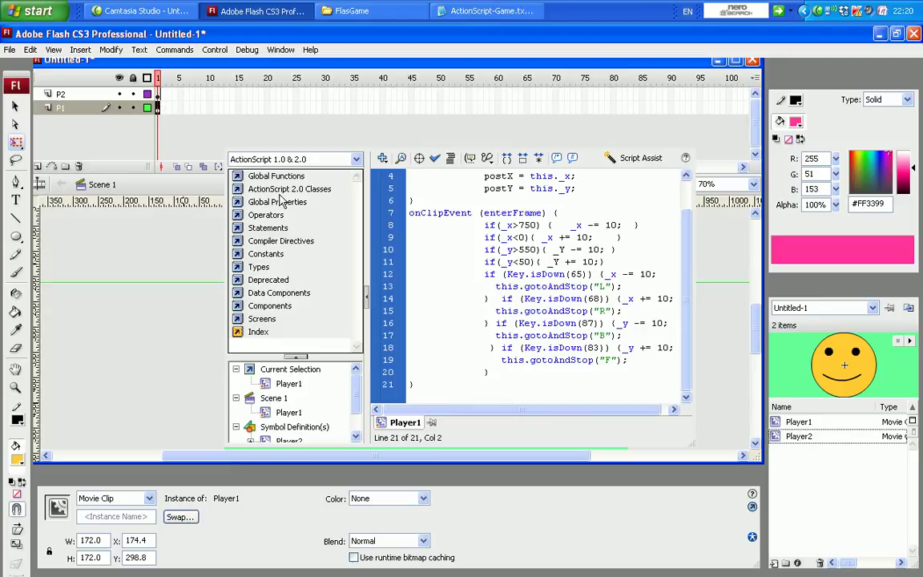
Select the Player2 instance on the stage and open its empty script for editing.
key("F9")
key("F9")
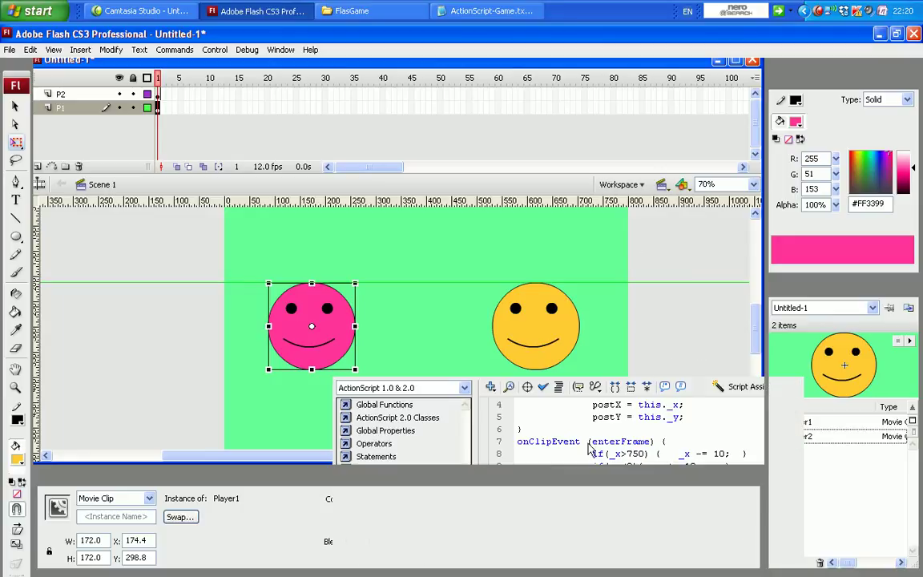
left_click_drag(666, 252, 451, 420)
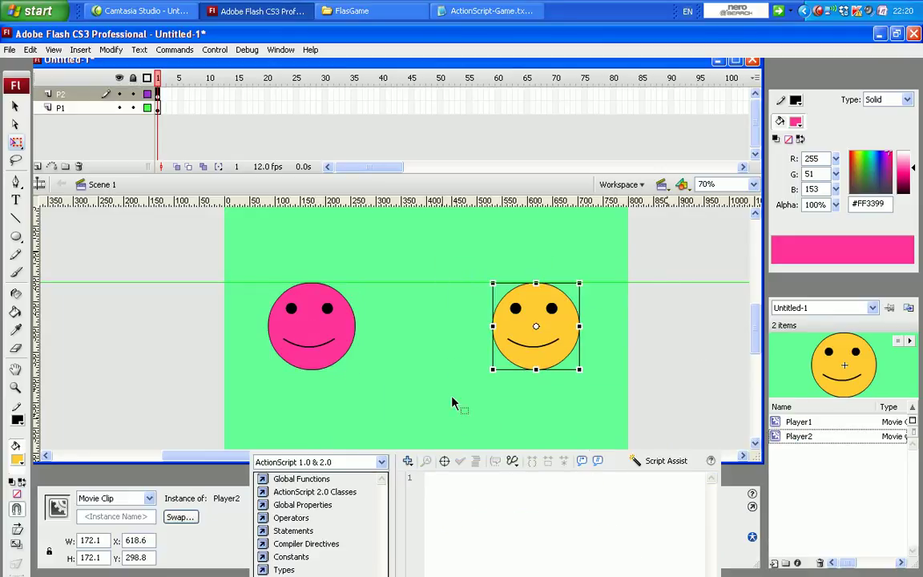
key("F9")
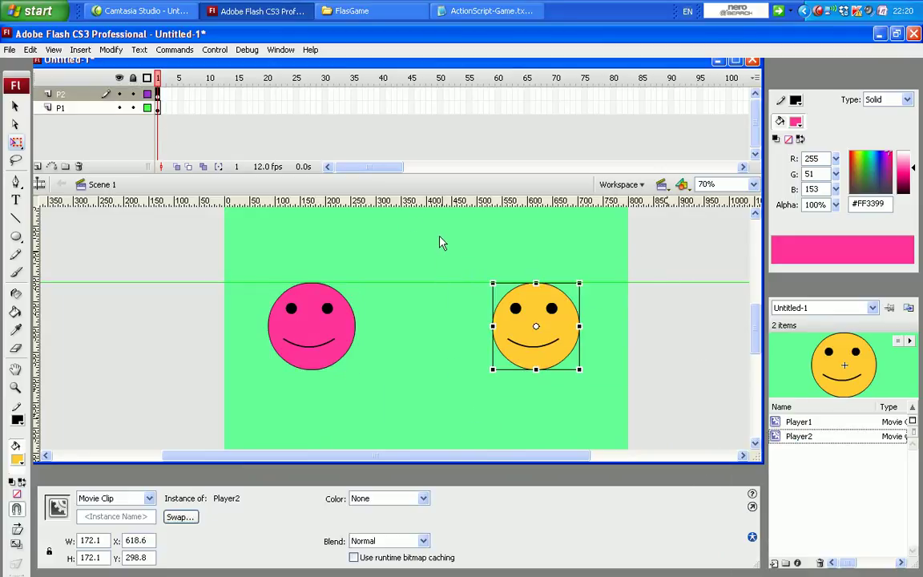
key("F9")
Switch to Notepad and copy the whole Player2 script, starting at the //Player2 comment.
left_click(480, 10)
scroll(304, 242, "down", 1)
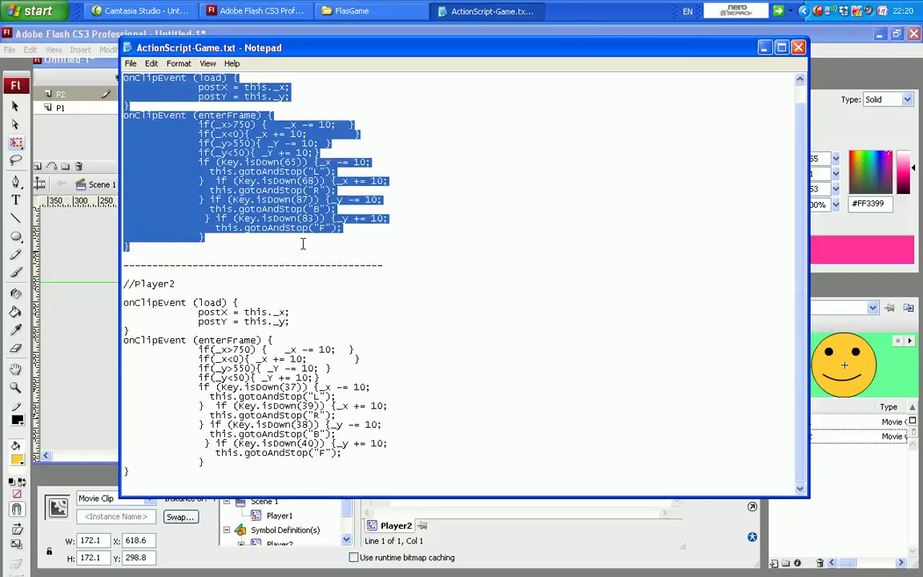
left_click_drag(122, 284, 237, 491)
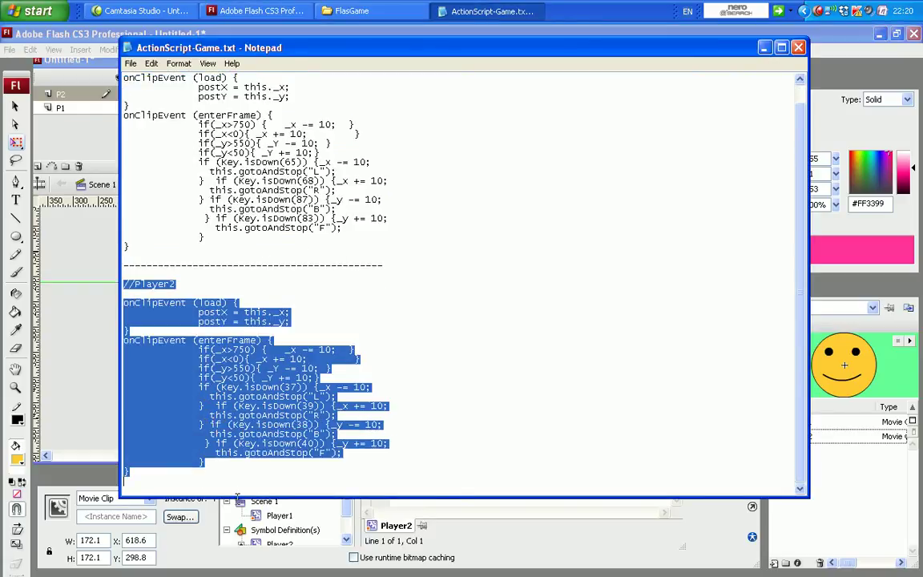
right_click(220, 328)
left_click(258, 368)
Return to Flash, paste the copied script into the Player2 instance's Actions and review it from the first line.
left_click_drag(389, 48, 405, 318)
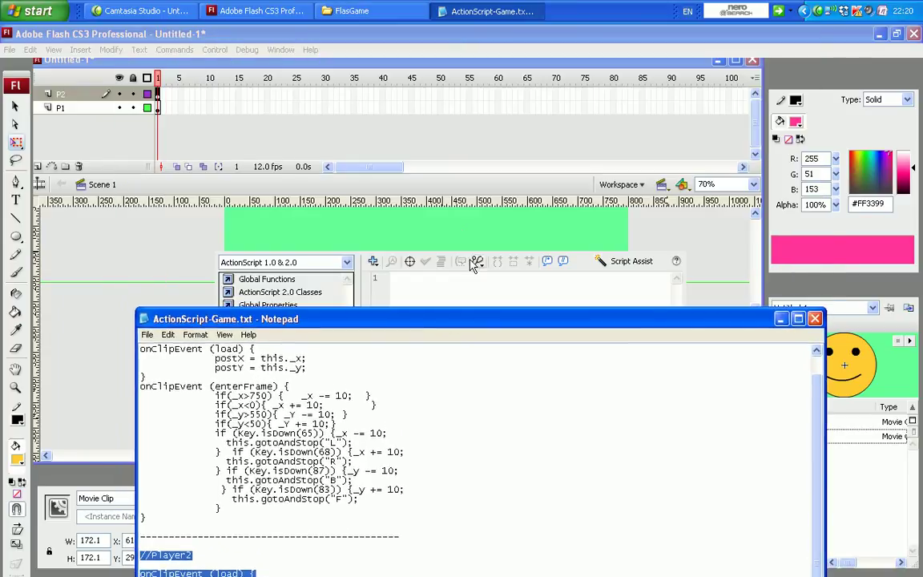
left_click(400, 244)
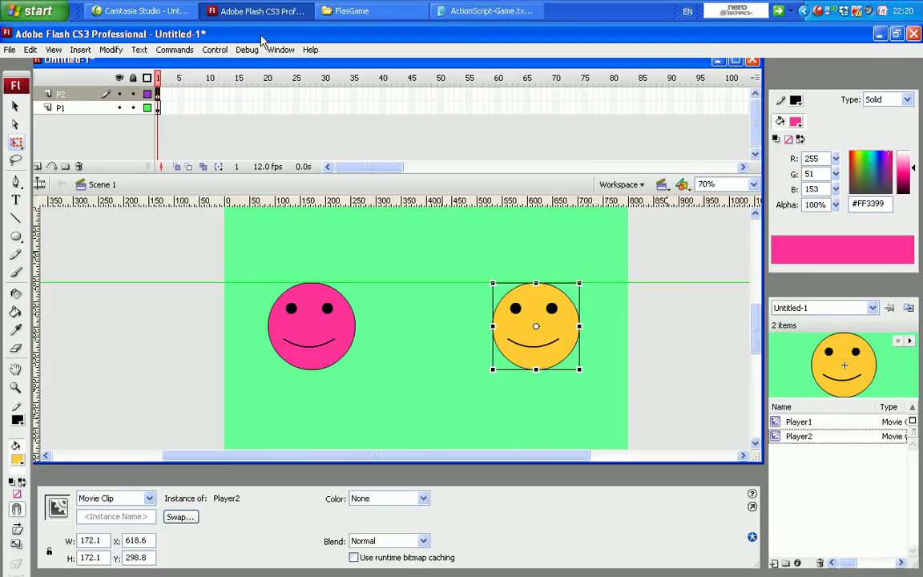
left_click(280, 50)
left_click(296, 160)
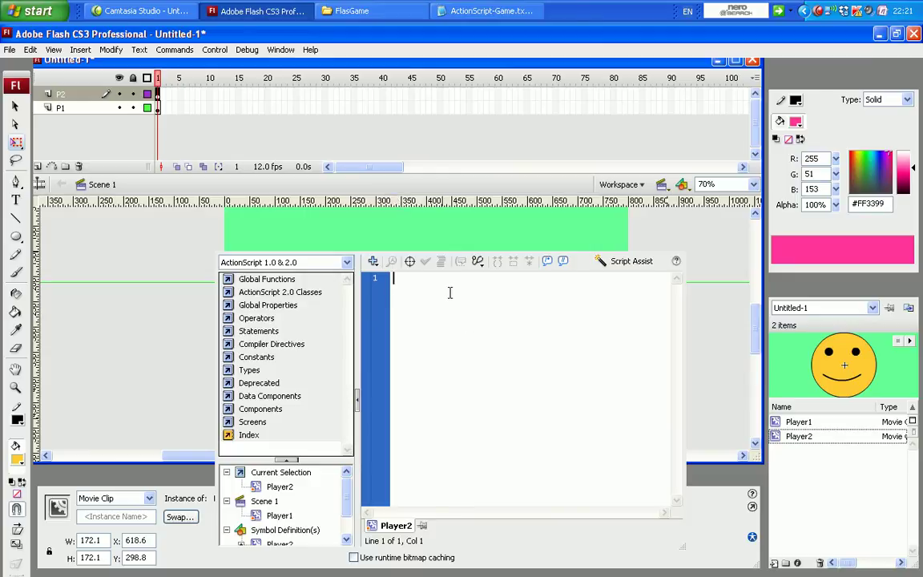
key("ctrl+v")
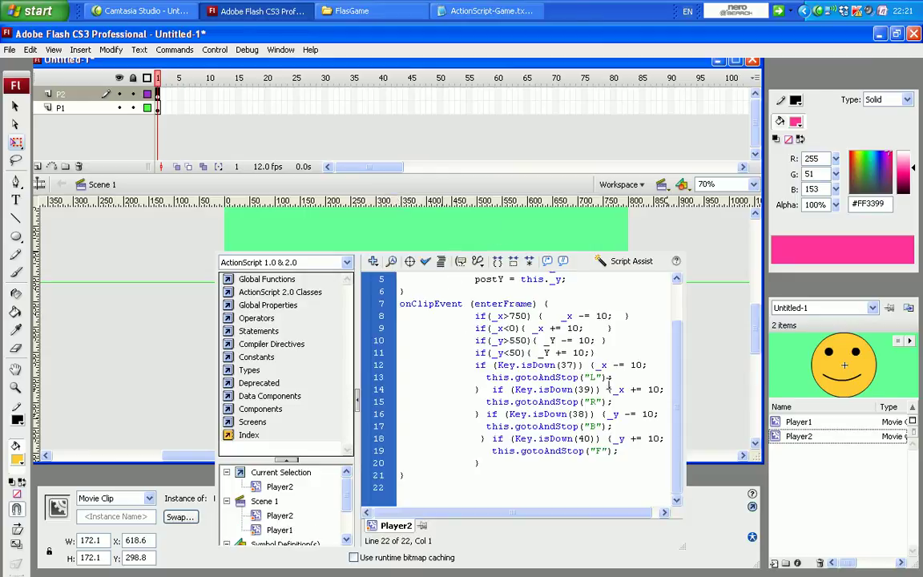
scroll(696, 398, "up", 2)
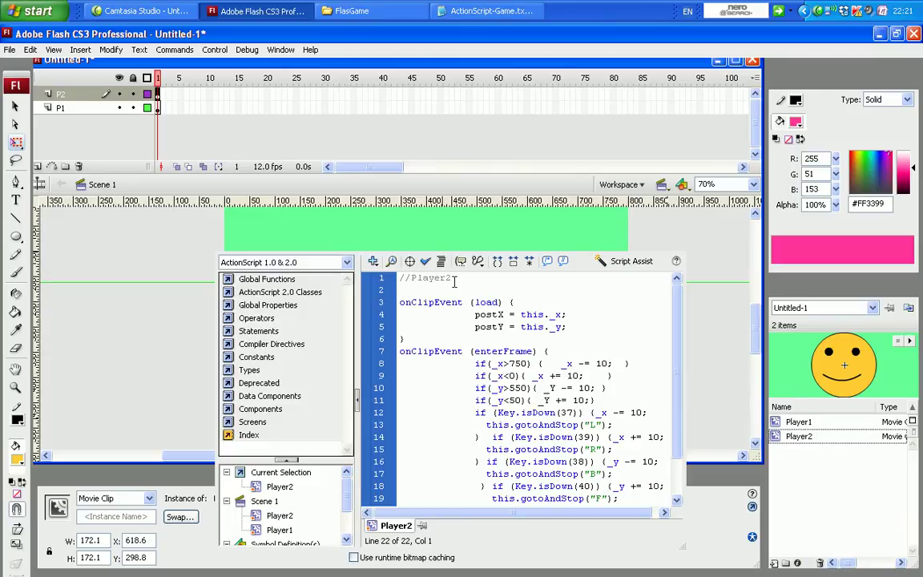
Deselect Player2, close the Actions and test the movie.
left_click(142, 221)
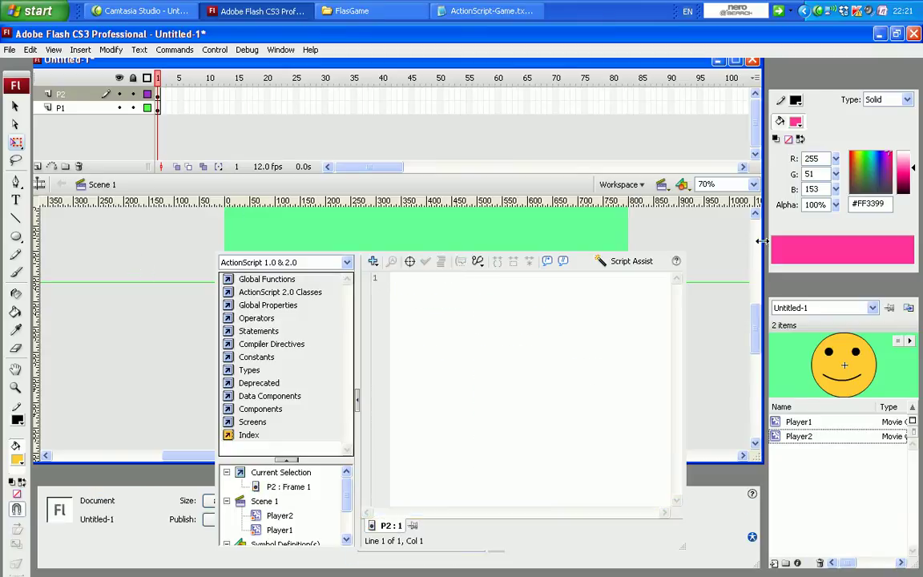
key("F9")
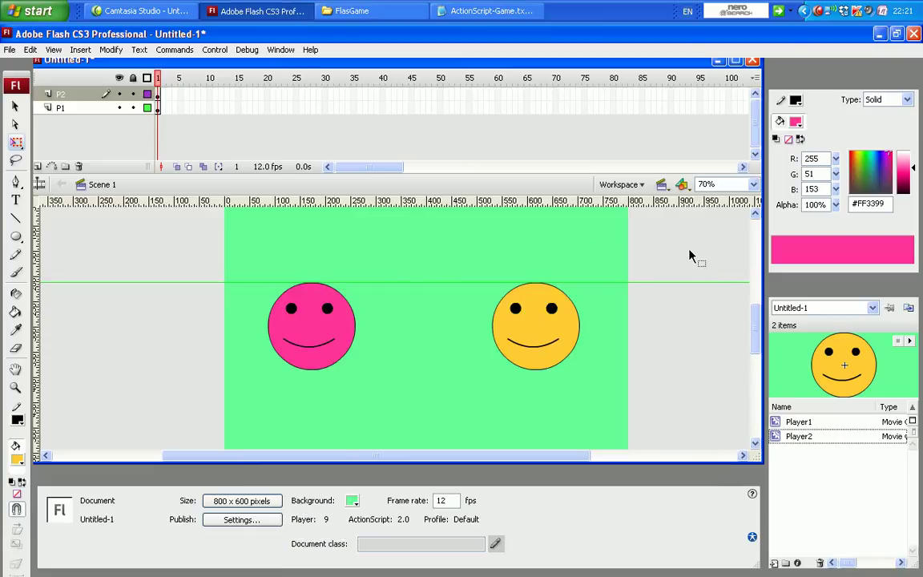
key("ctrl+Return")
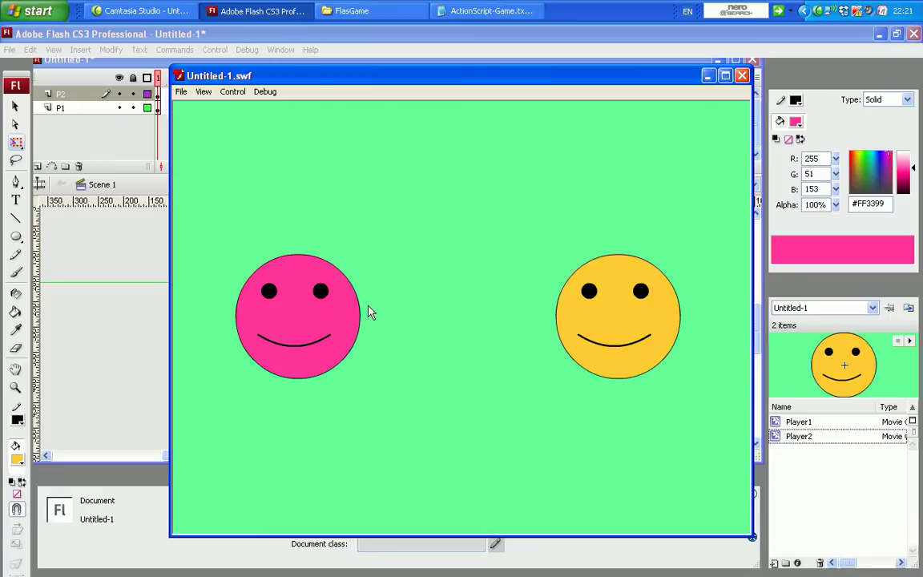
Check Player1's controls in the test movie by moving the pink face up, left, right and down.
key("Up")
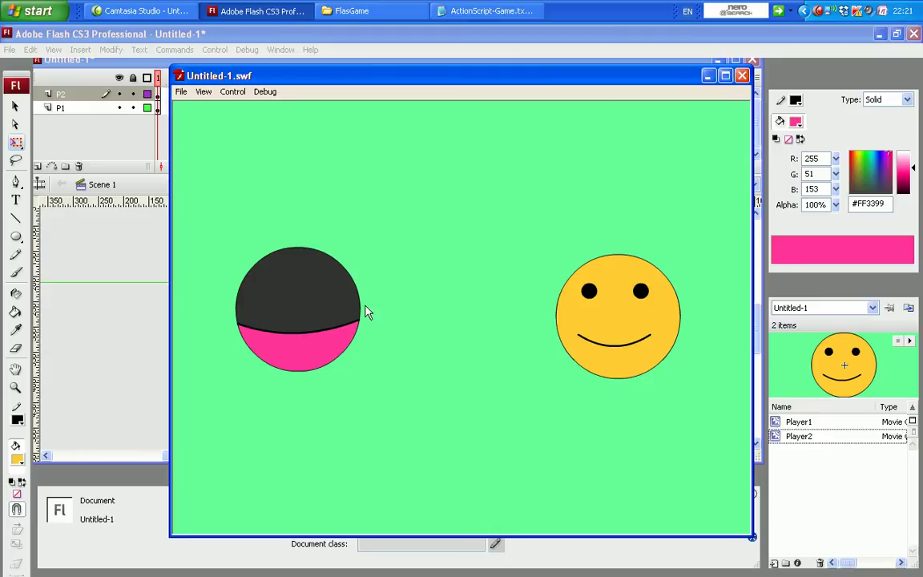
key("s")
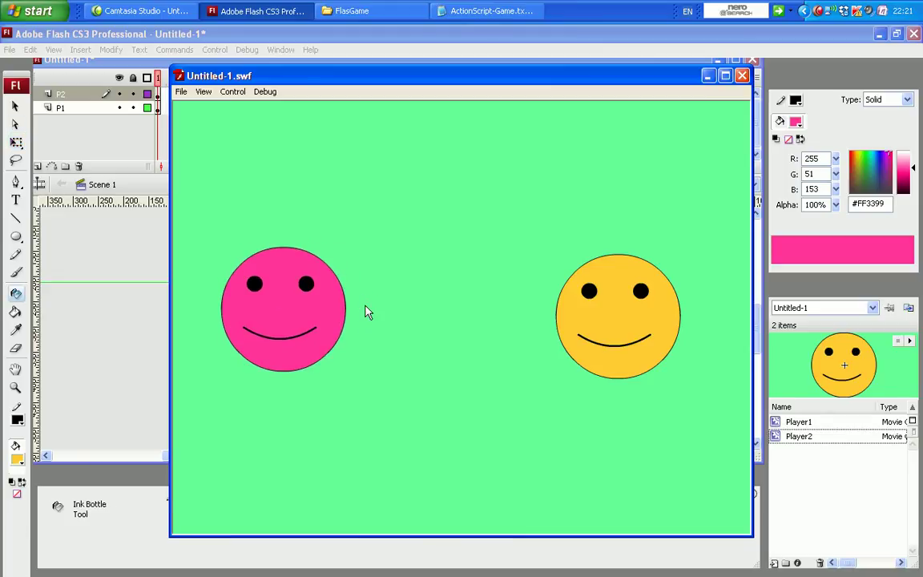
key("w")
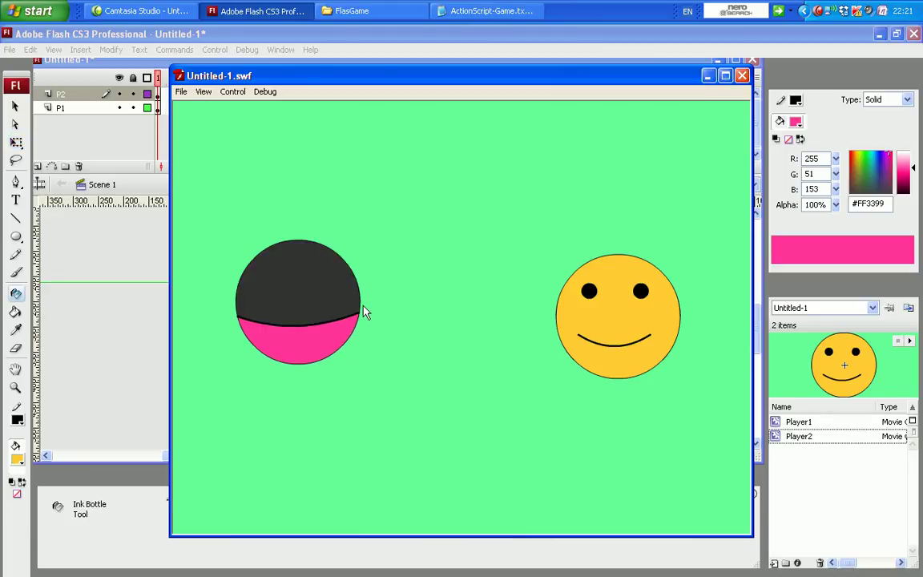
key("w")
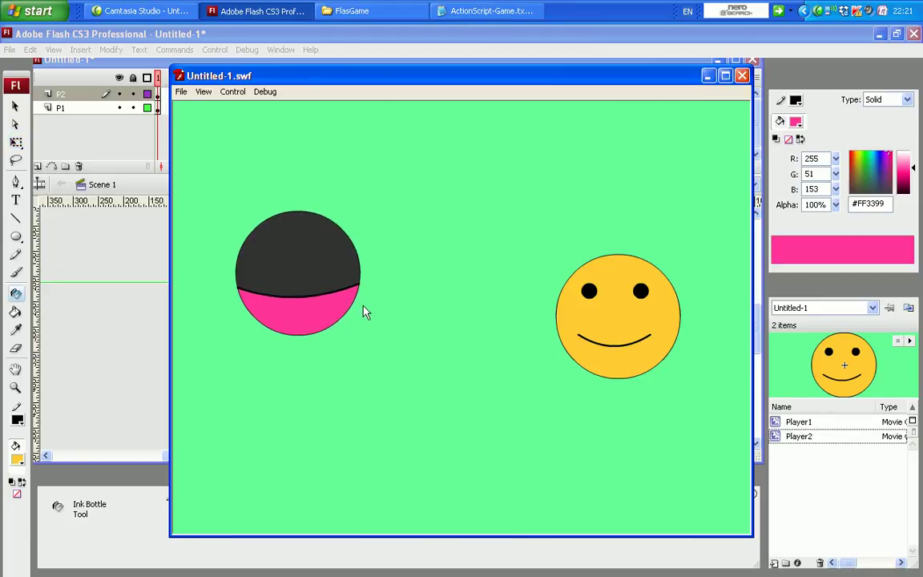
key("a")
key("a")
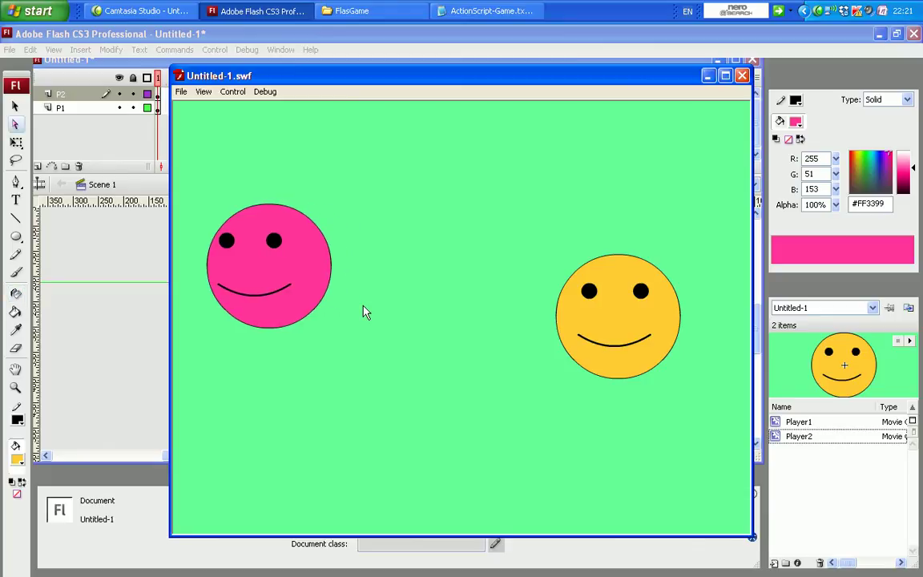
key("d")
key("s")
key("s")
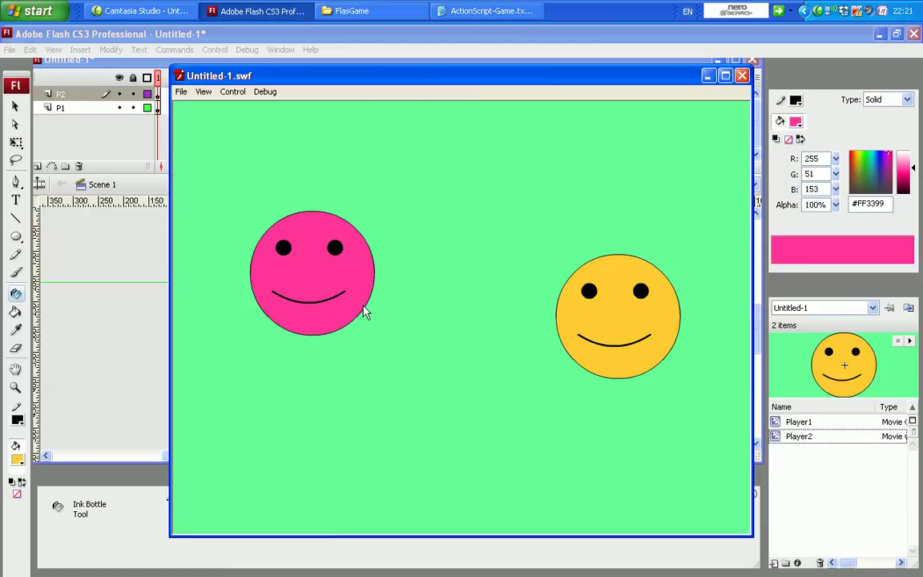
Check Player2's controls in the test movie by moving the yellow face up, left, right and down.
key("Up")
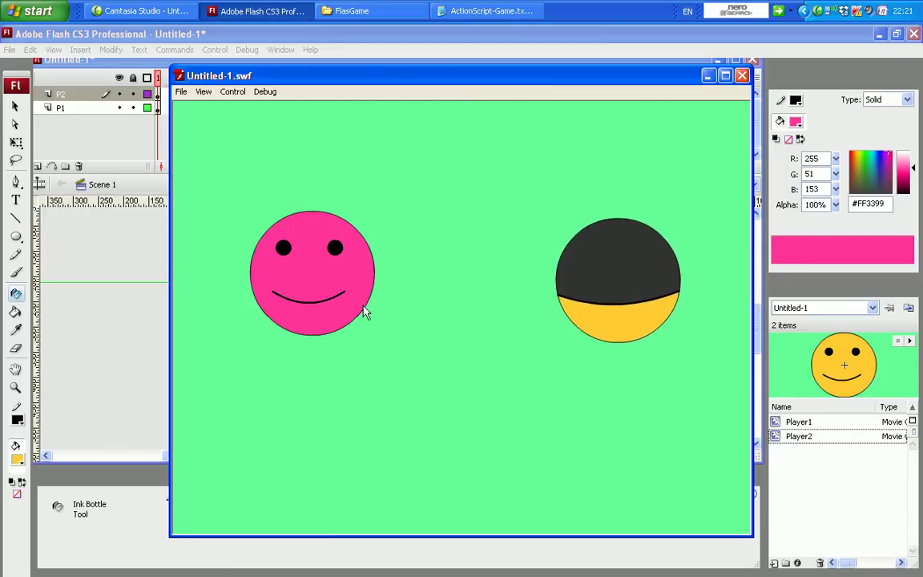
key("Left")
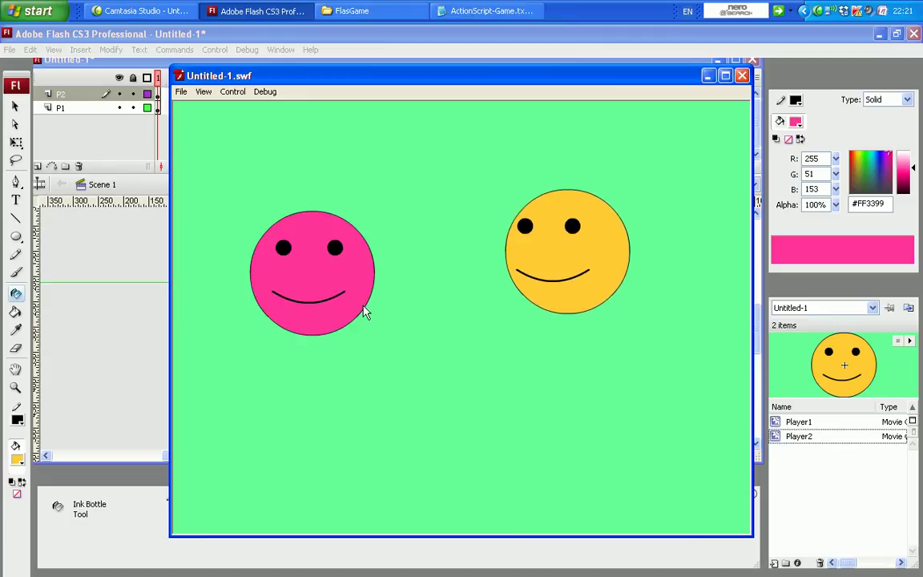
key("Right")
key("Left")
key("Right")
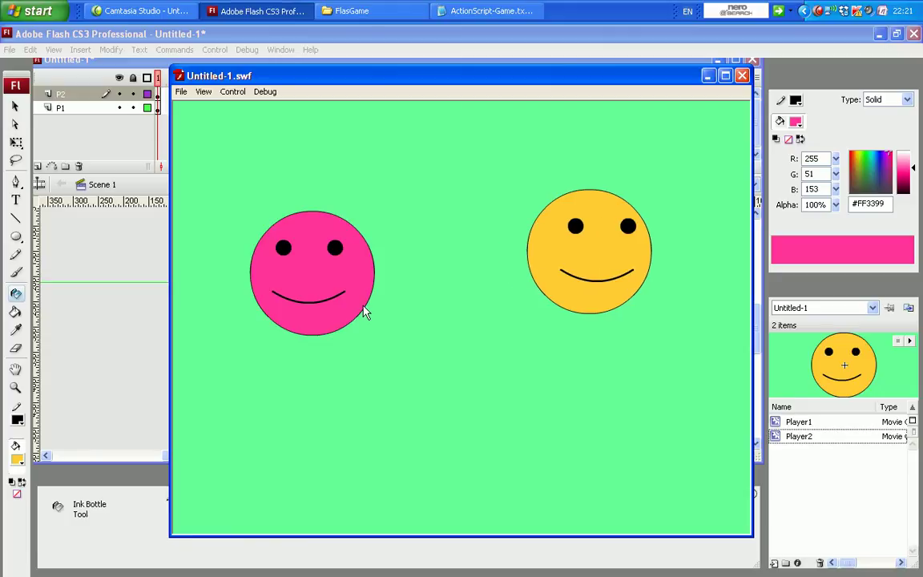
key("Down")
key("Left")
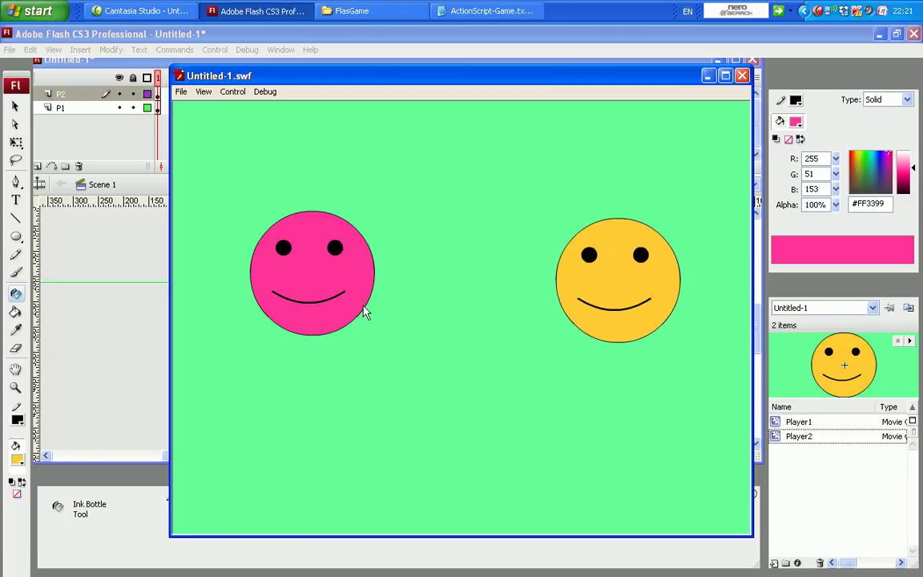
key("Left")
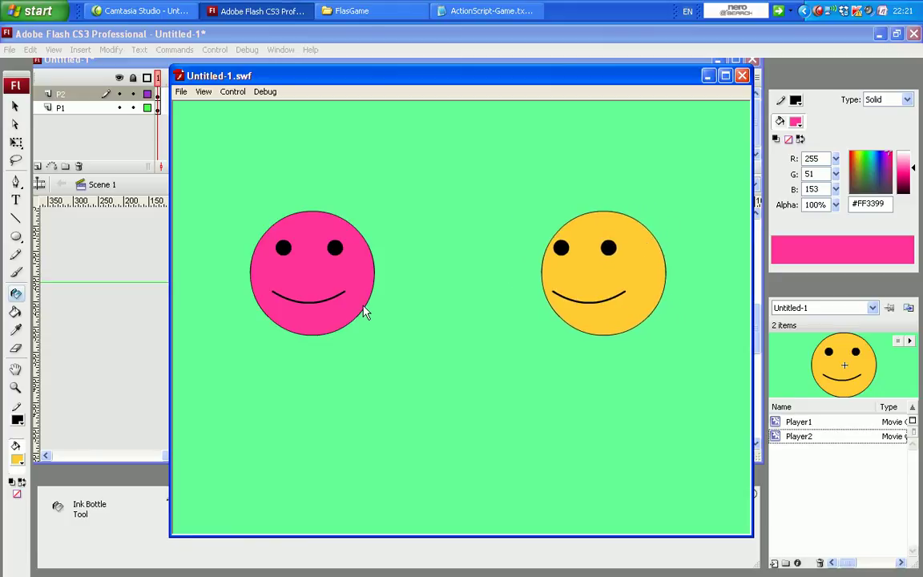
key("Down")
key("Up")
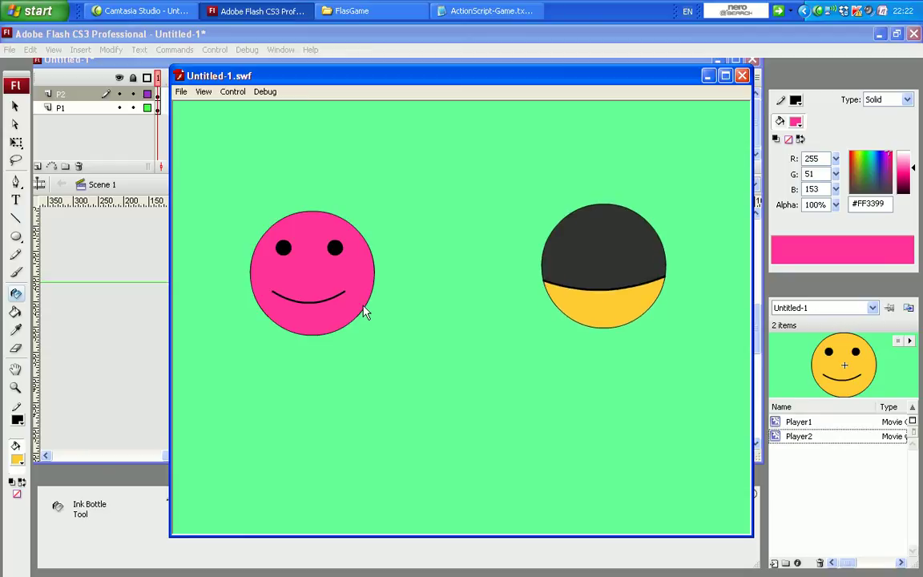
Move Player1 and Player2 in turn through all four directions to check that each responds to its own controls.
key("w")
key("a")
key("s")
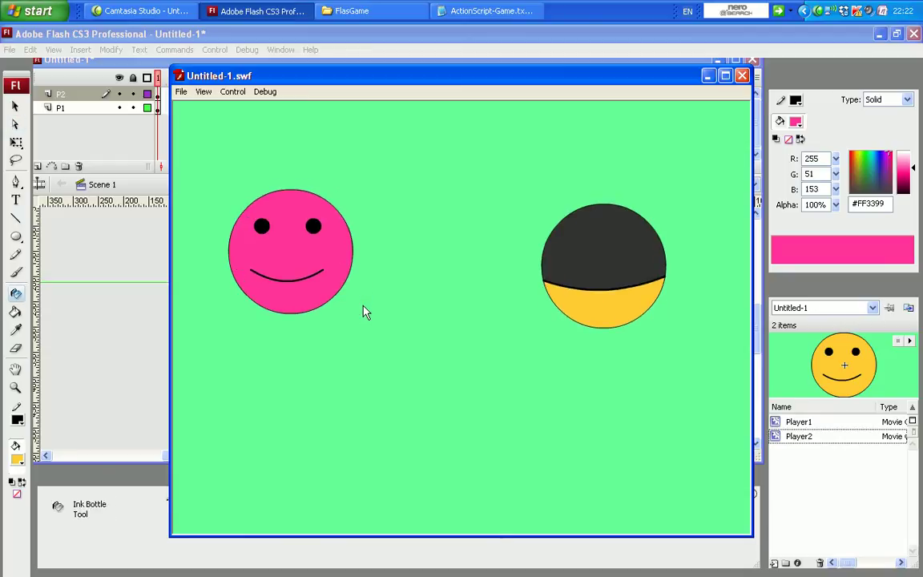
key("d")
key("s")
key("Up")
key("Left")
key("Right")
key("Down")
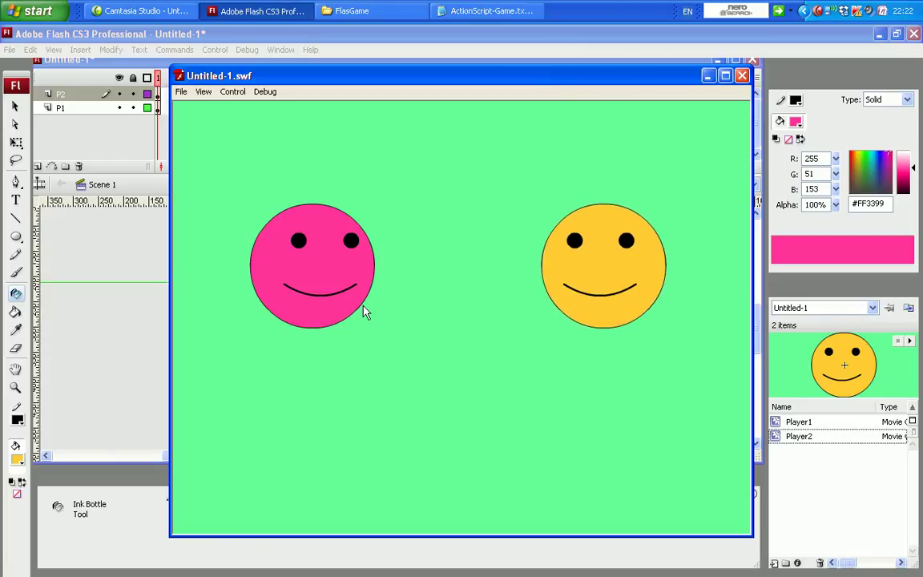
key("a")
key("d")
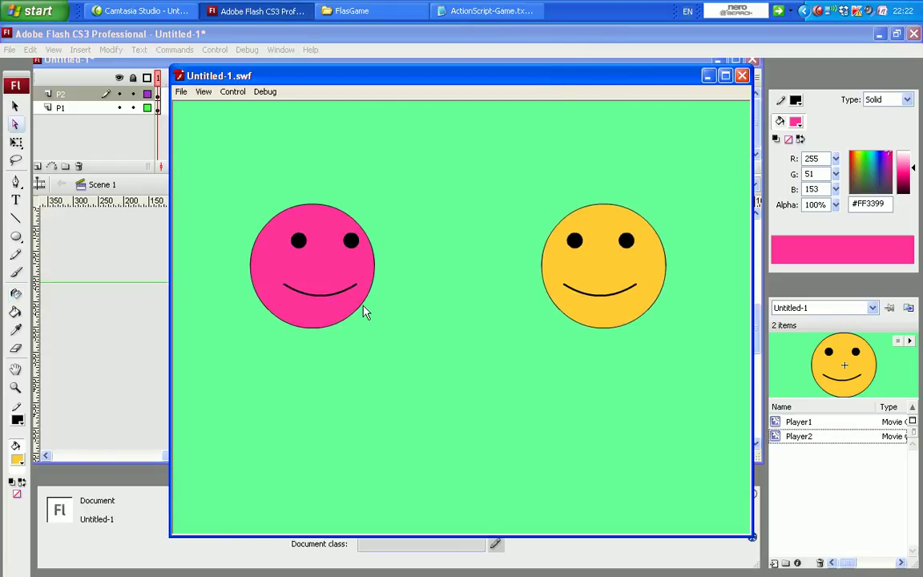